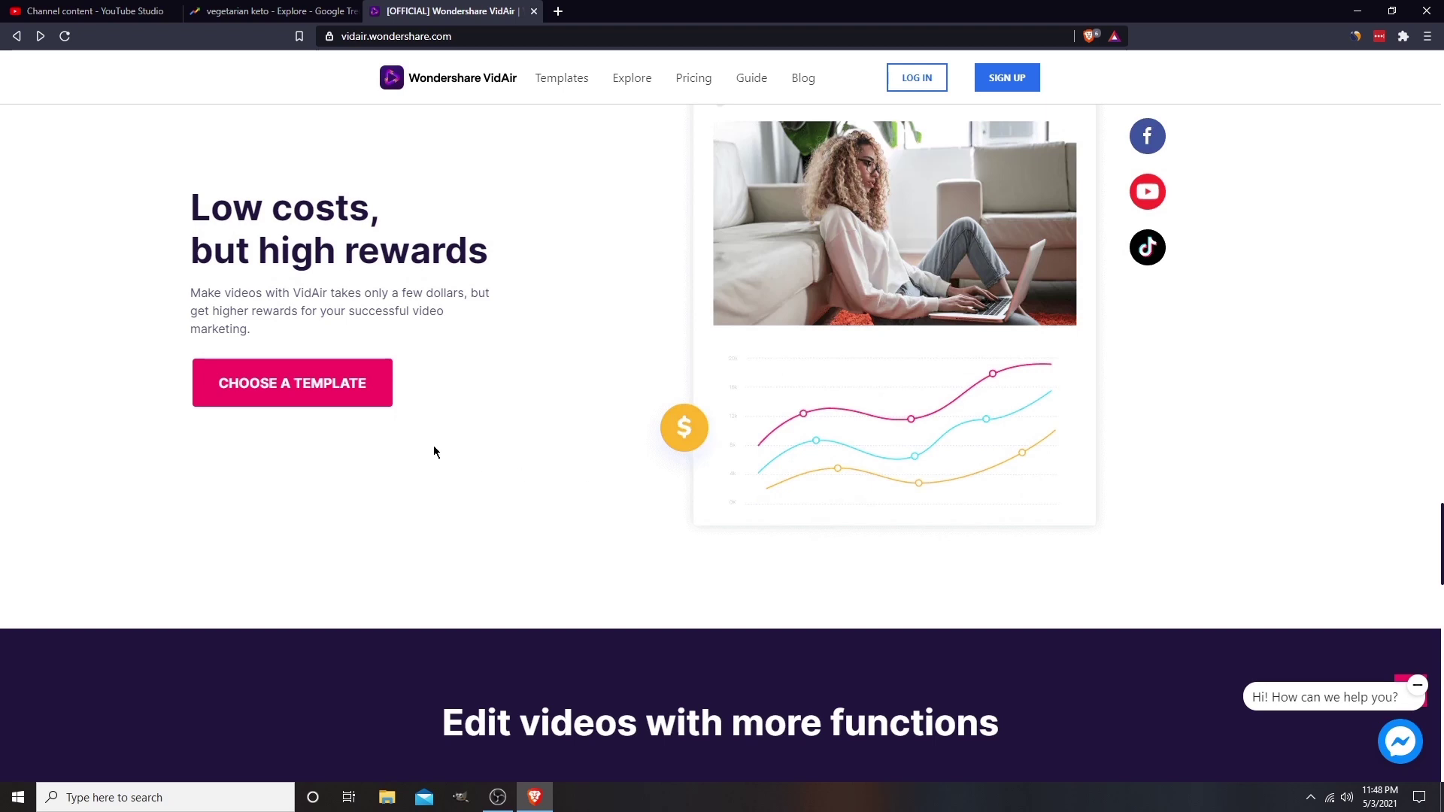
Step: Open the Easter Discount template from the template gallery for editing in Wide (16:9) format
click(351, 387)
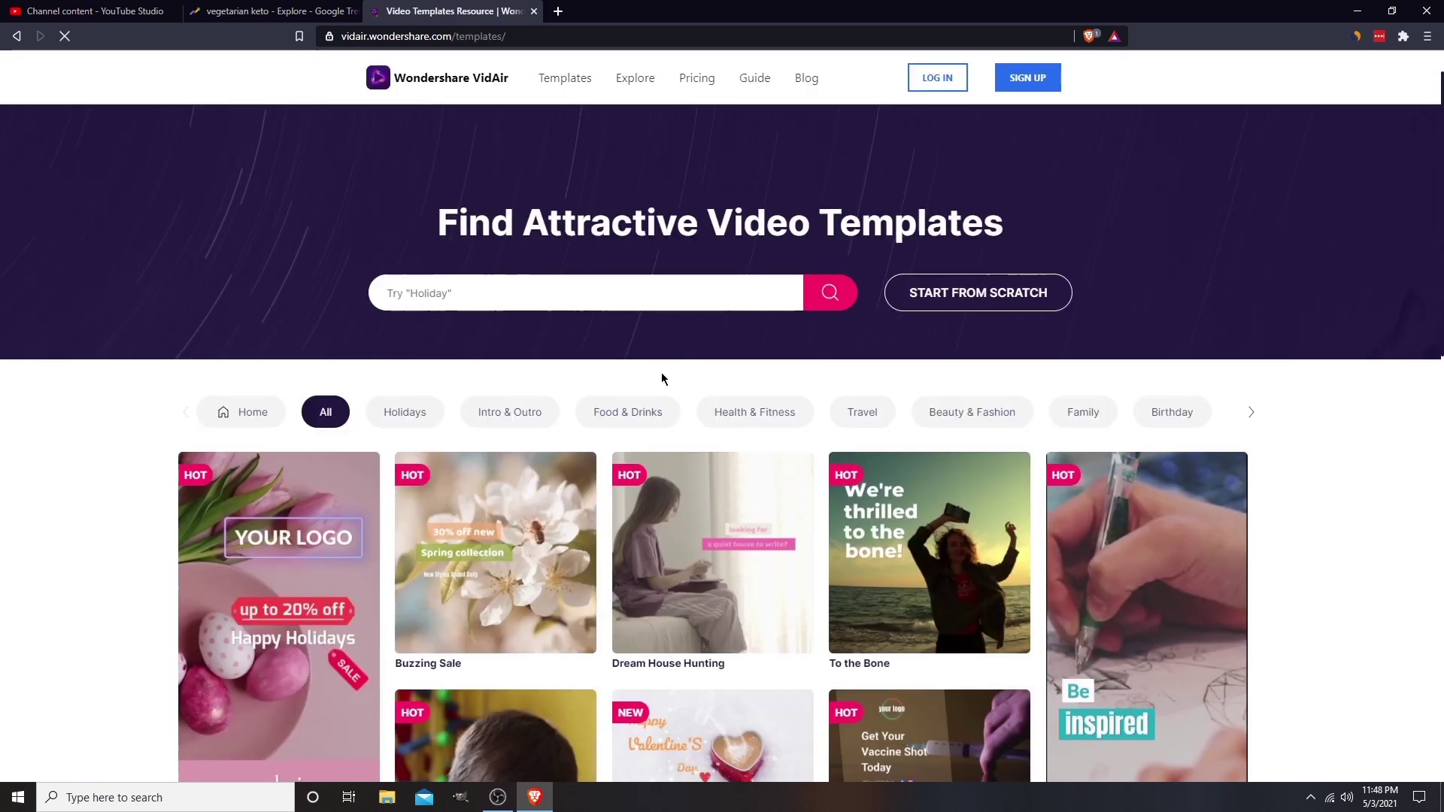
click(353, 540)
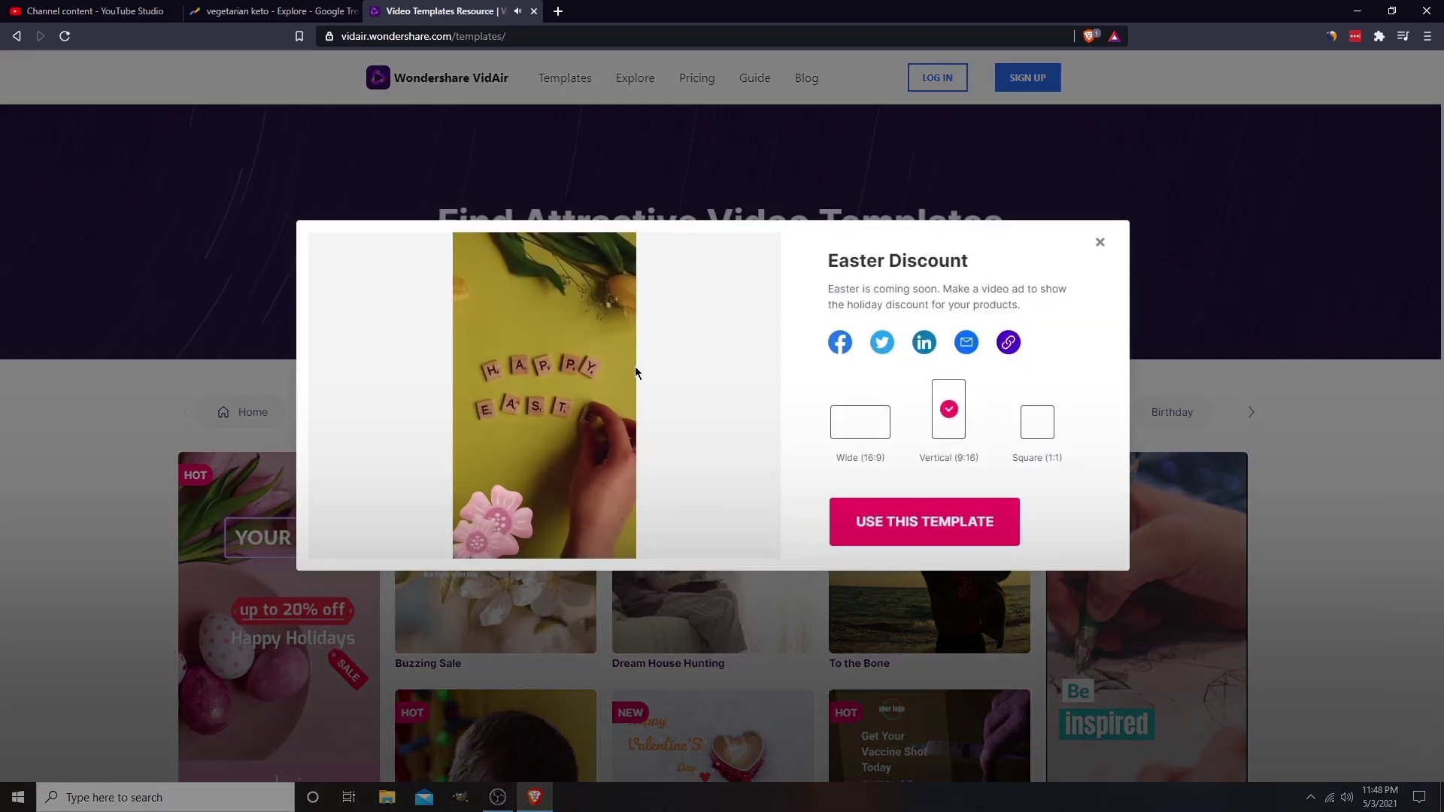
mouse_move(600, 377)
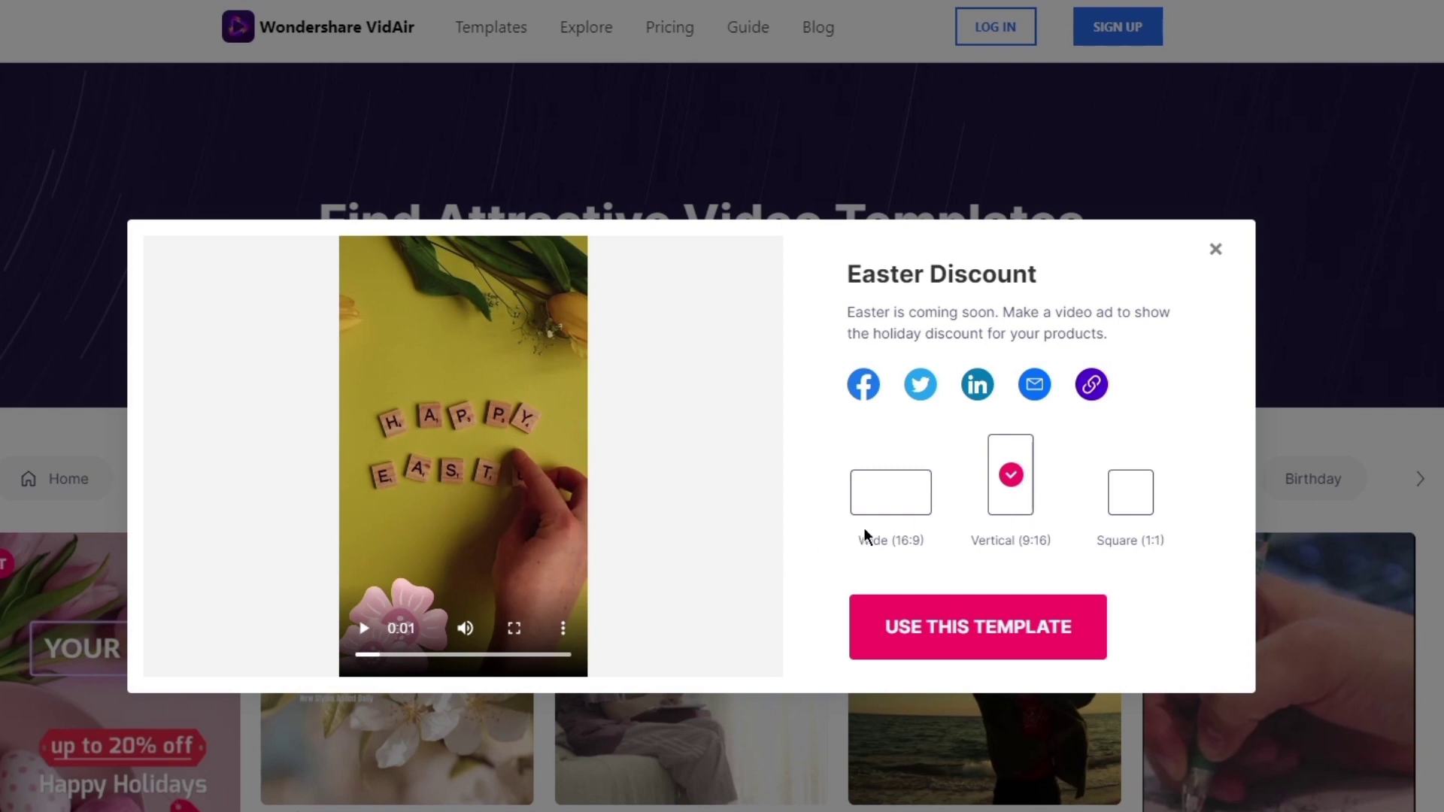
click(907, 502)
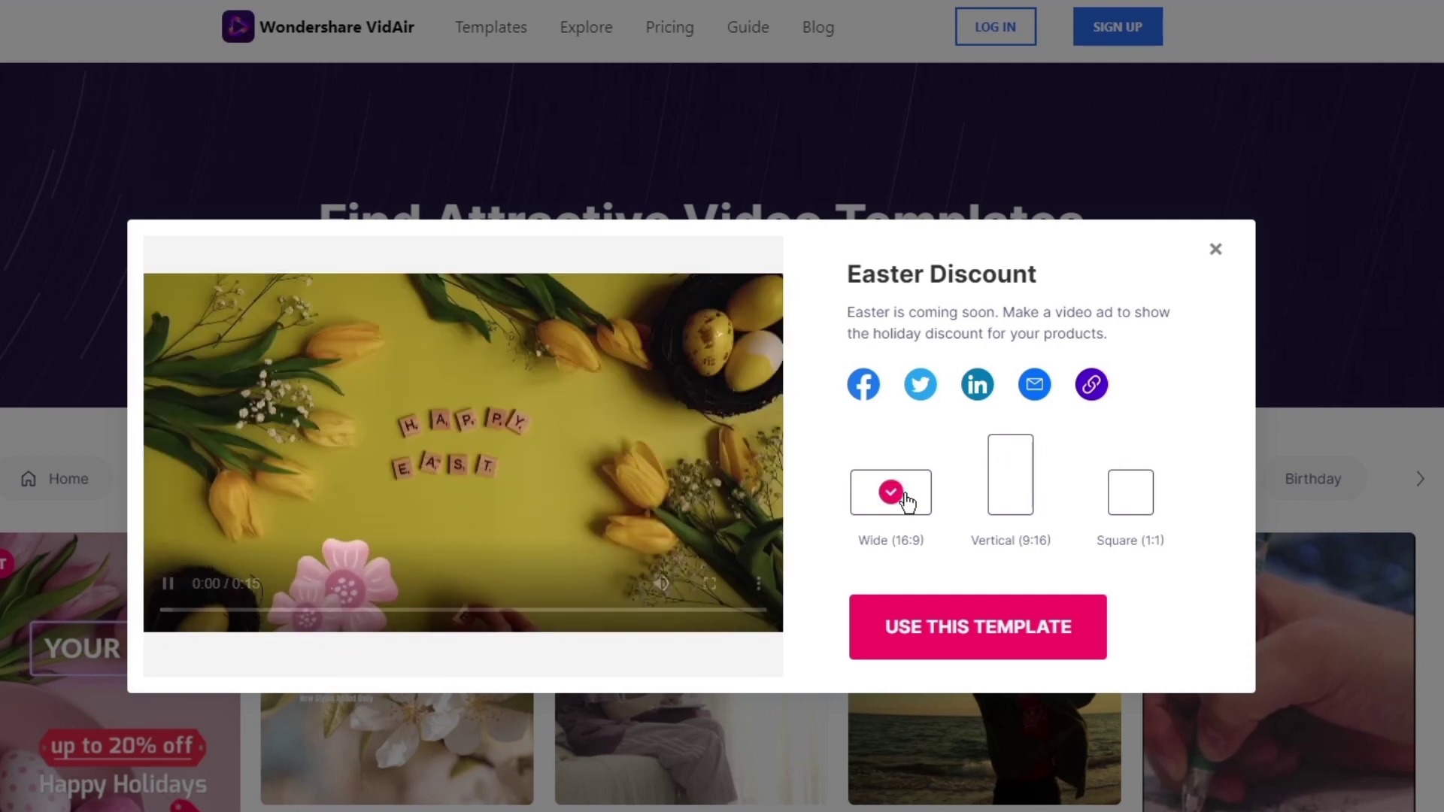
click(569, 518)
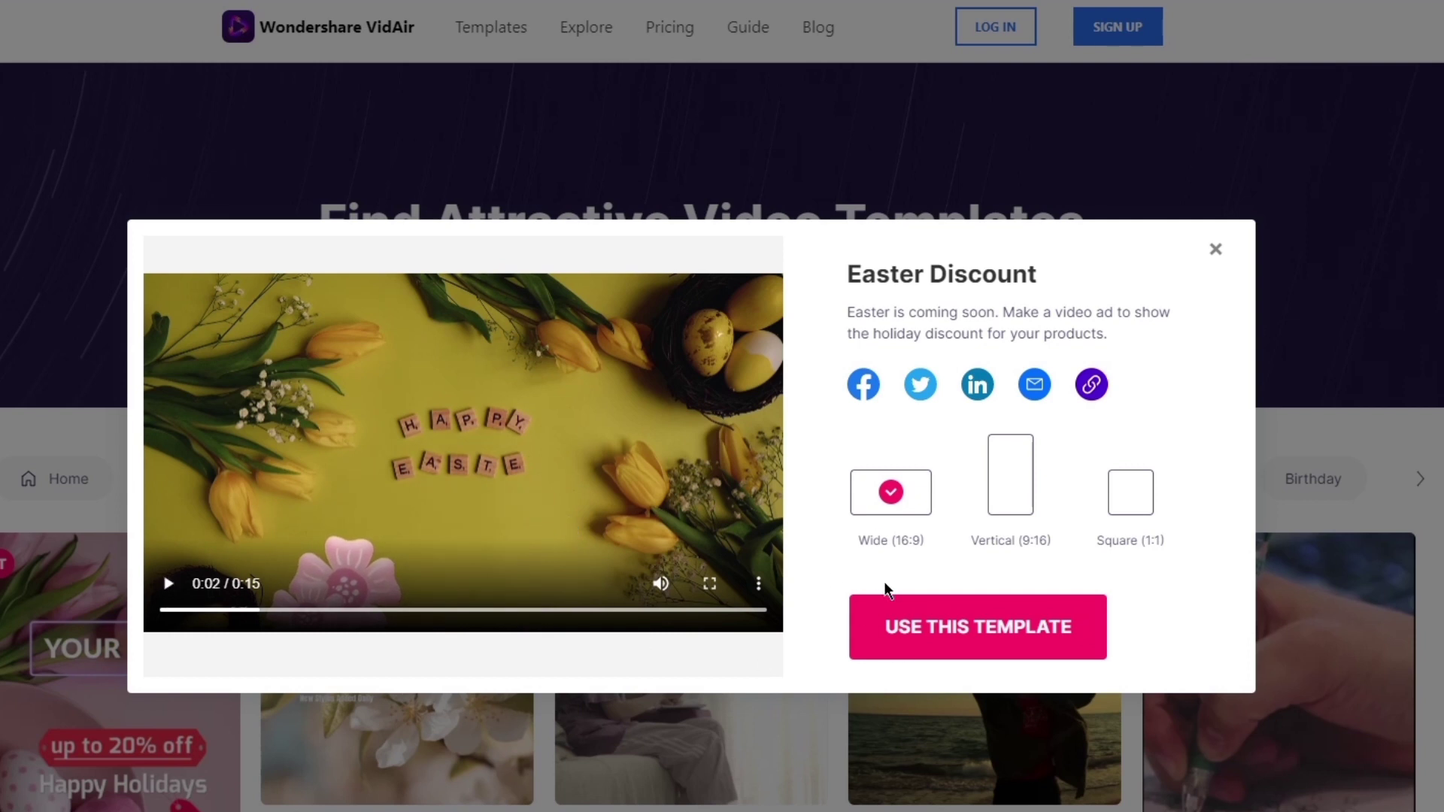
click(934, 627)
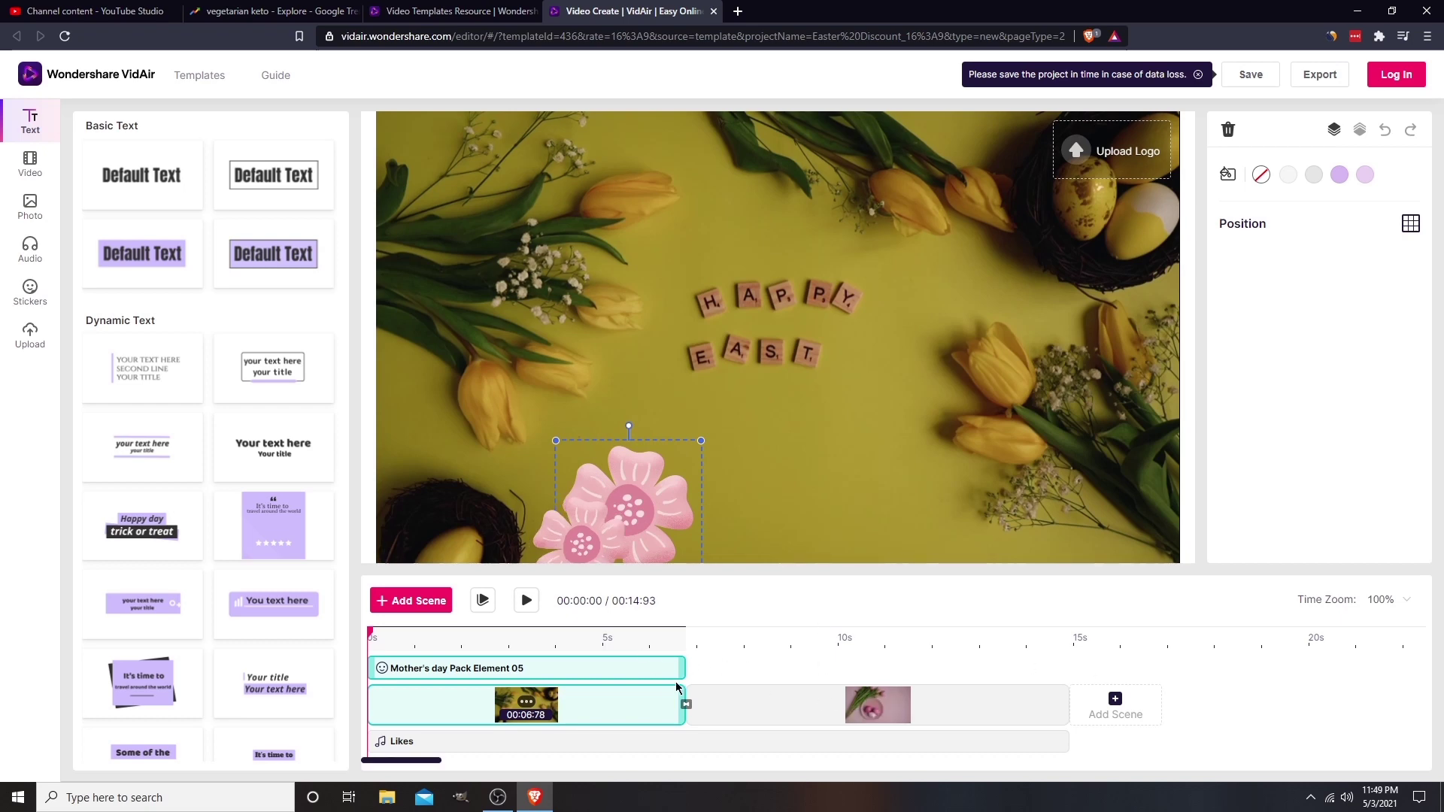
Step: Preview the opening scene of the Easter template and close the preview
click(526, 600)
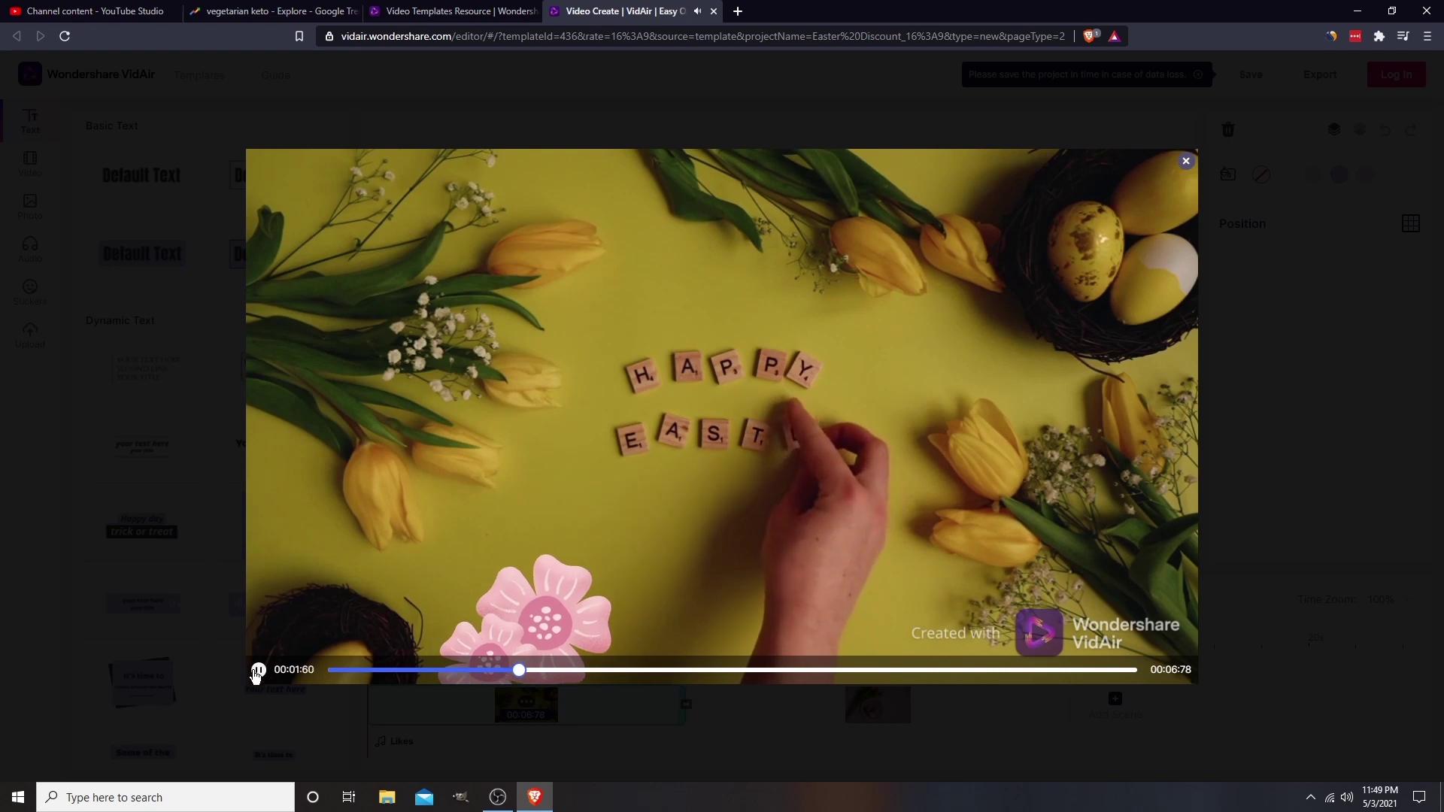
key(Escape)
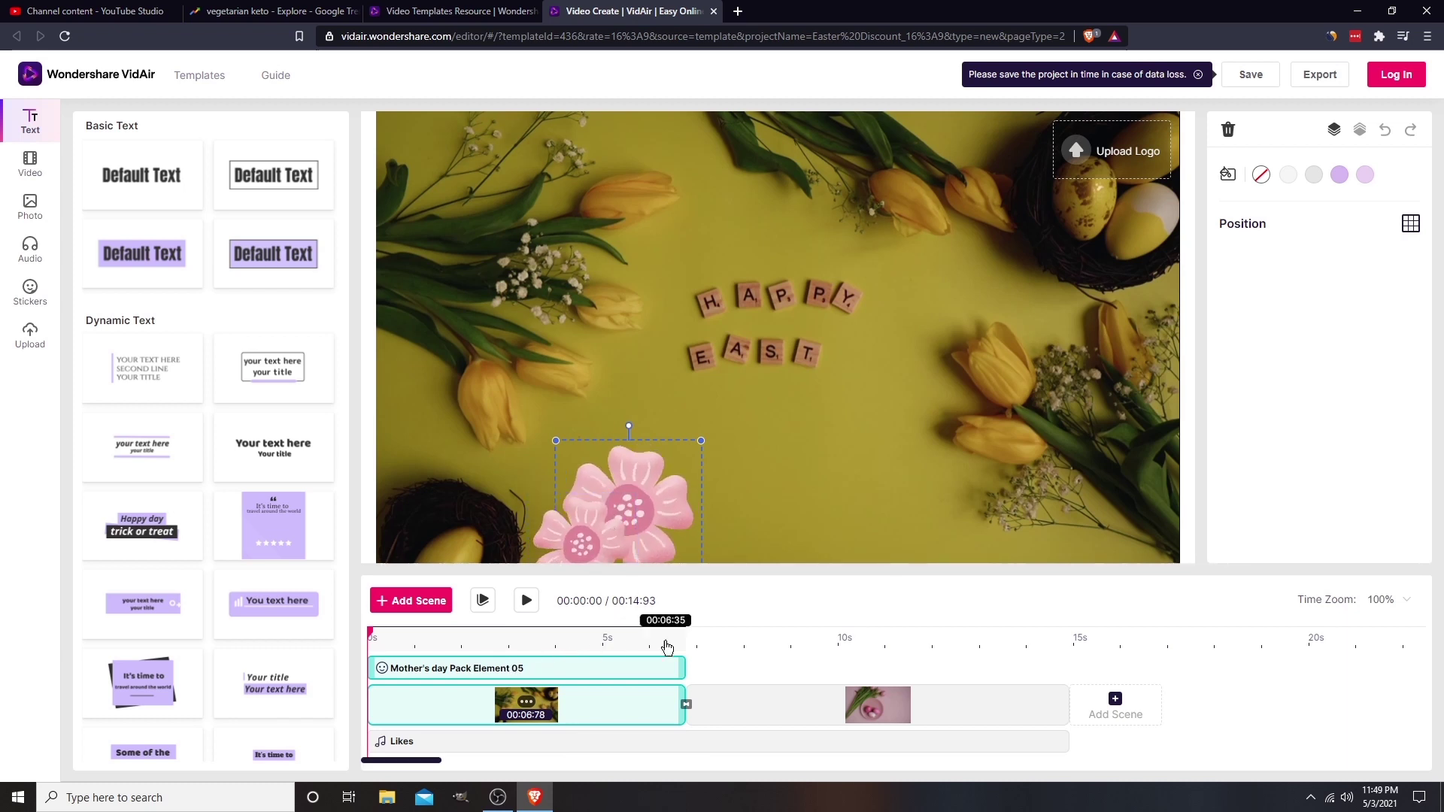
Step: Add the stock video of two fluffy white dogs as a new scene at the end of the timeline
click(1107, 712)
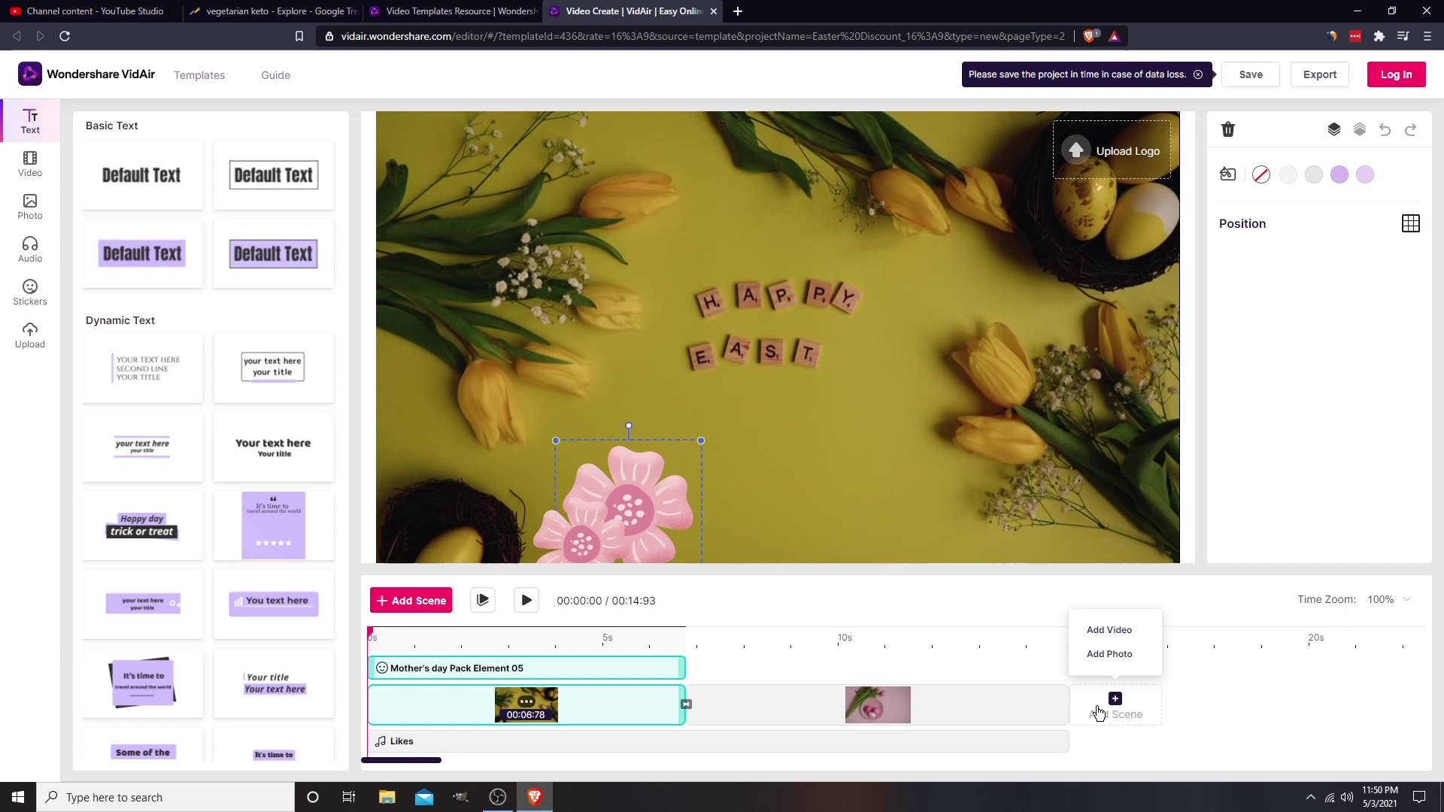
click(1113, 638)
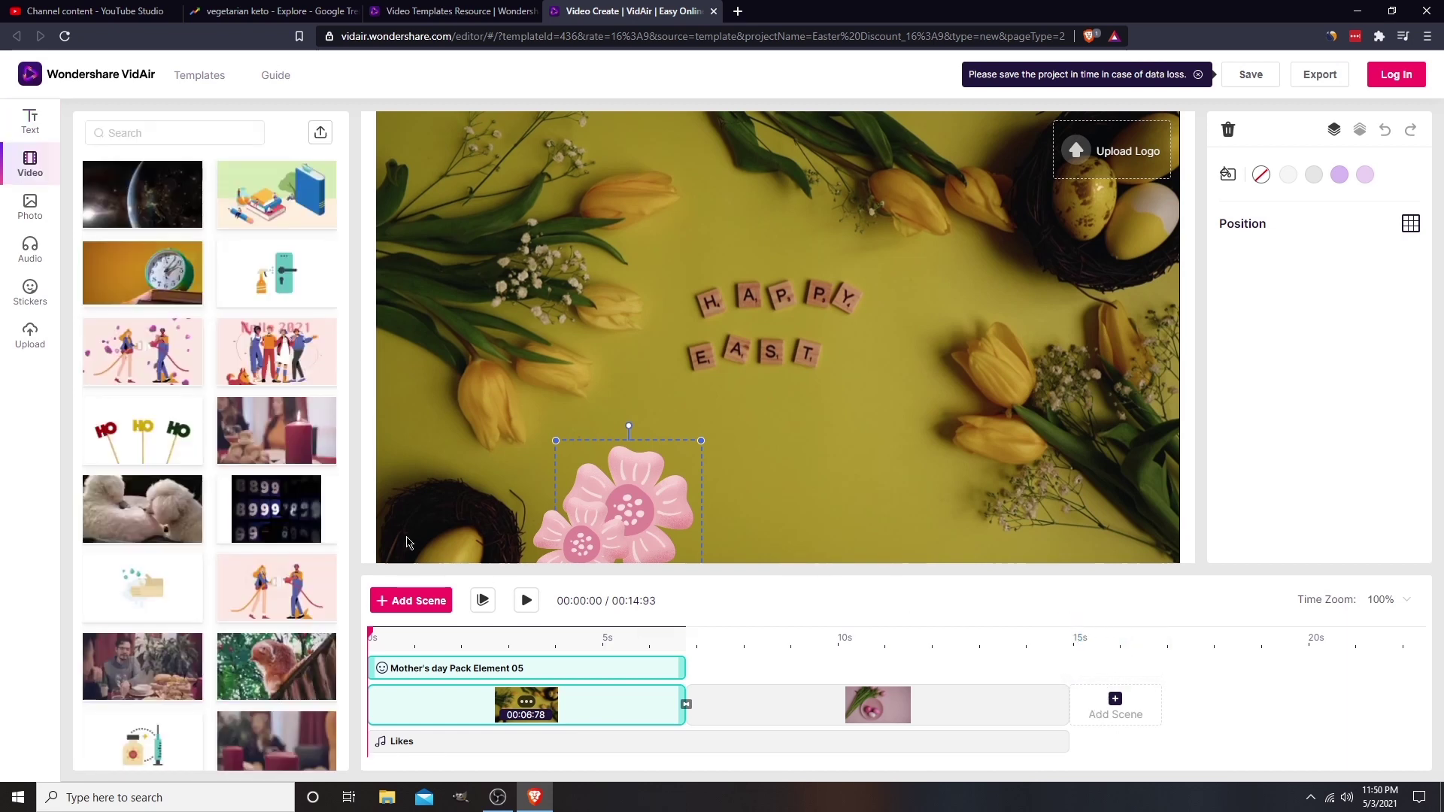
mouse_move(155, 508)
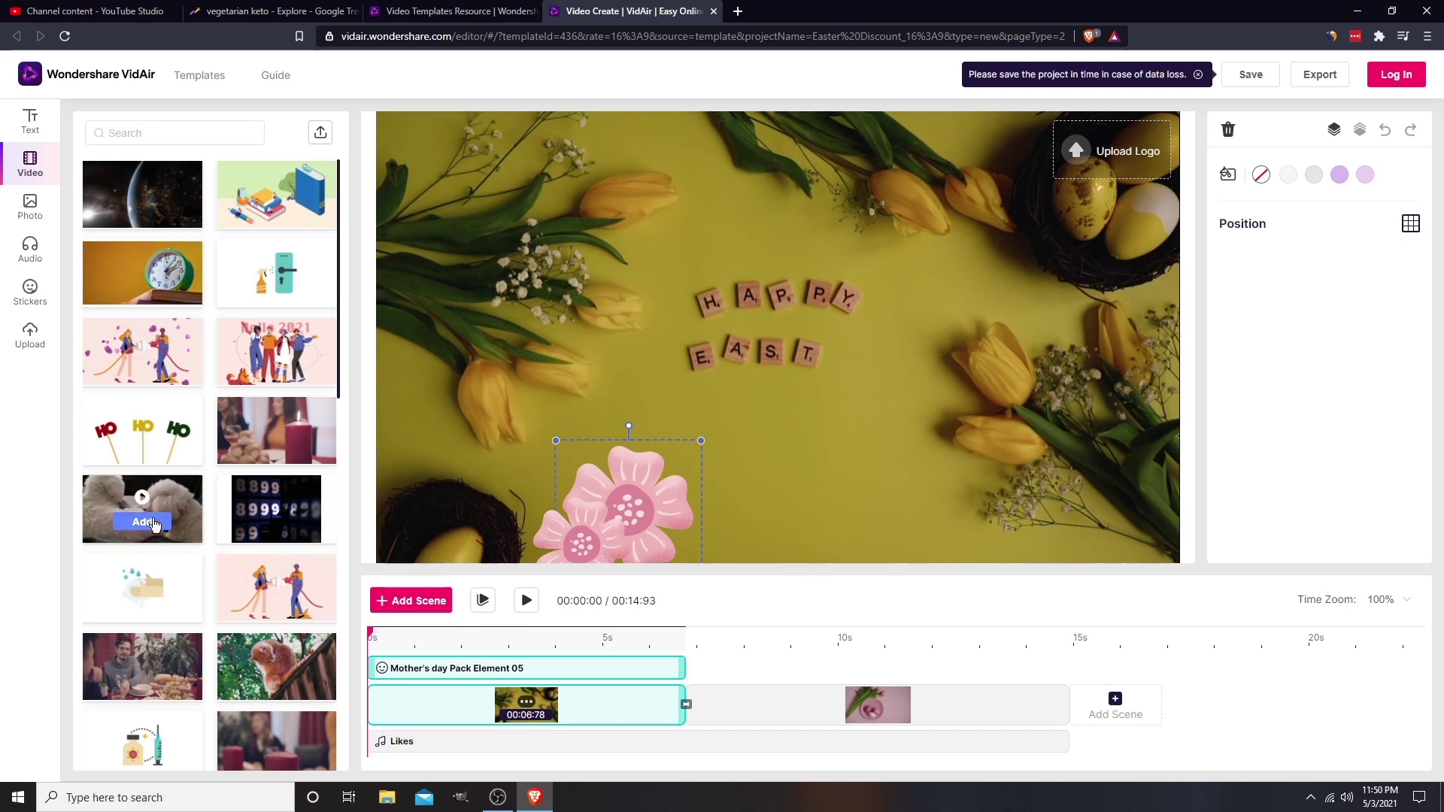
click(149, 531)
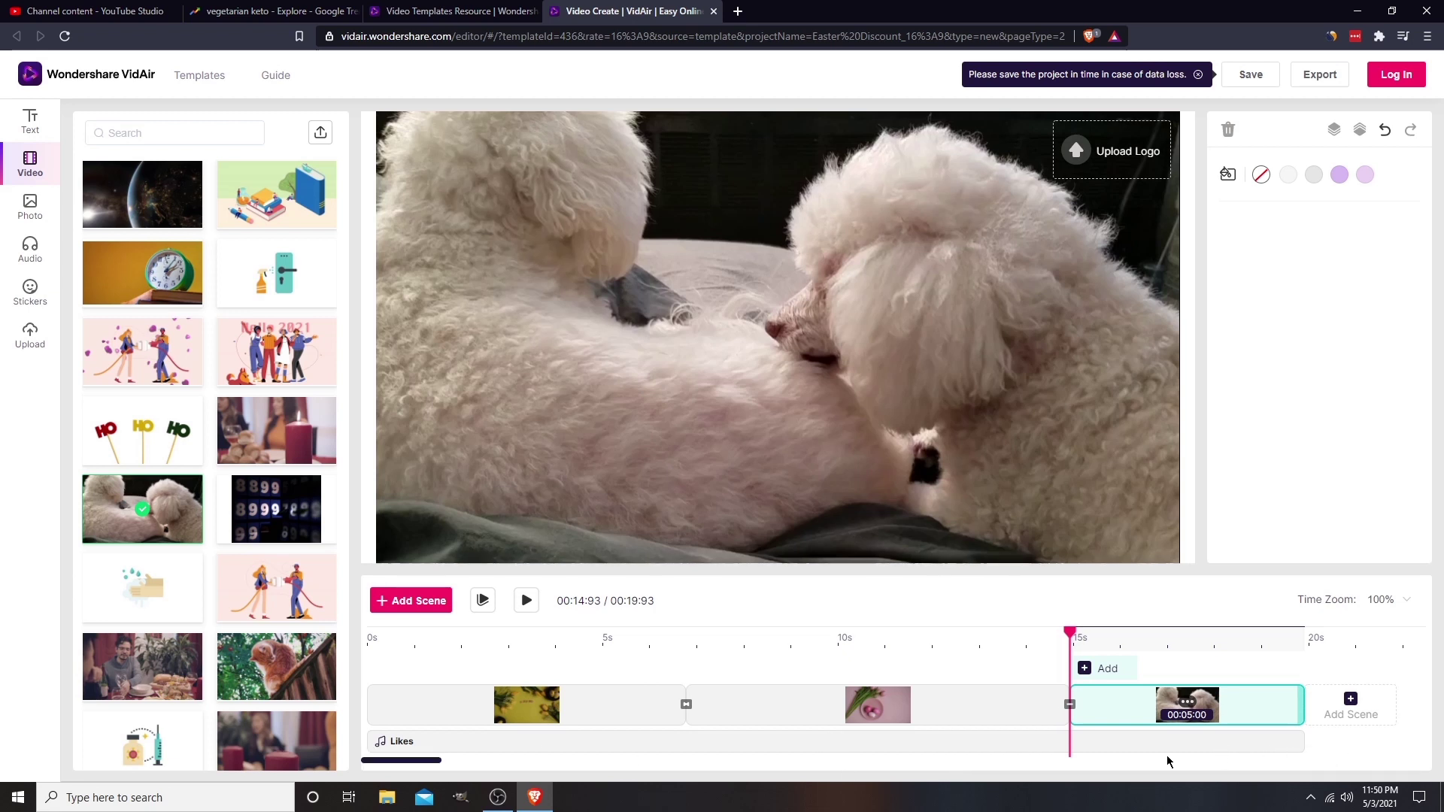
Step: Add the "Happy day trick or treat" dynamic text to the dog scene and shift it slightly left
click(1102, 673)
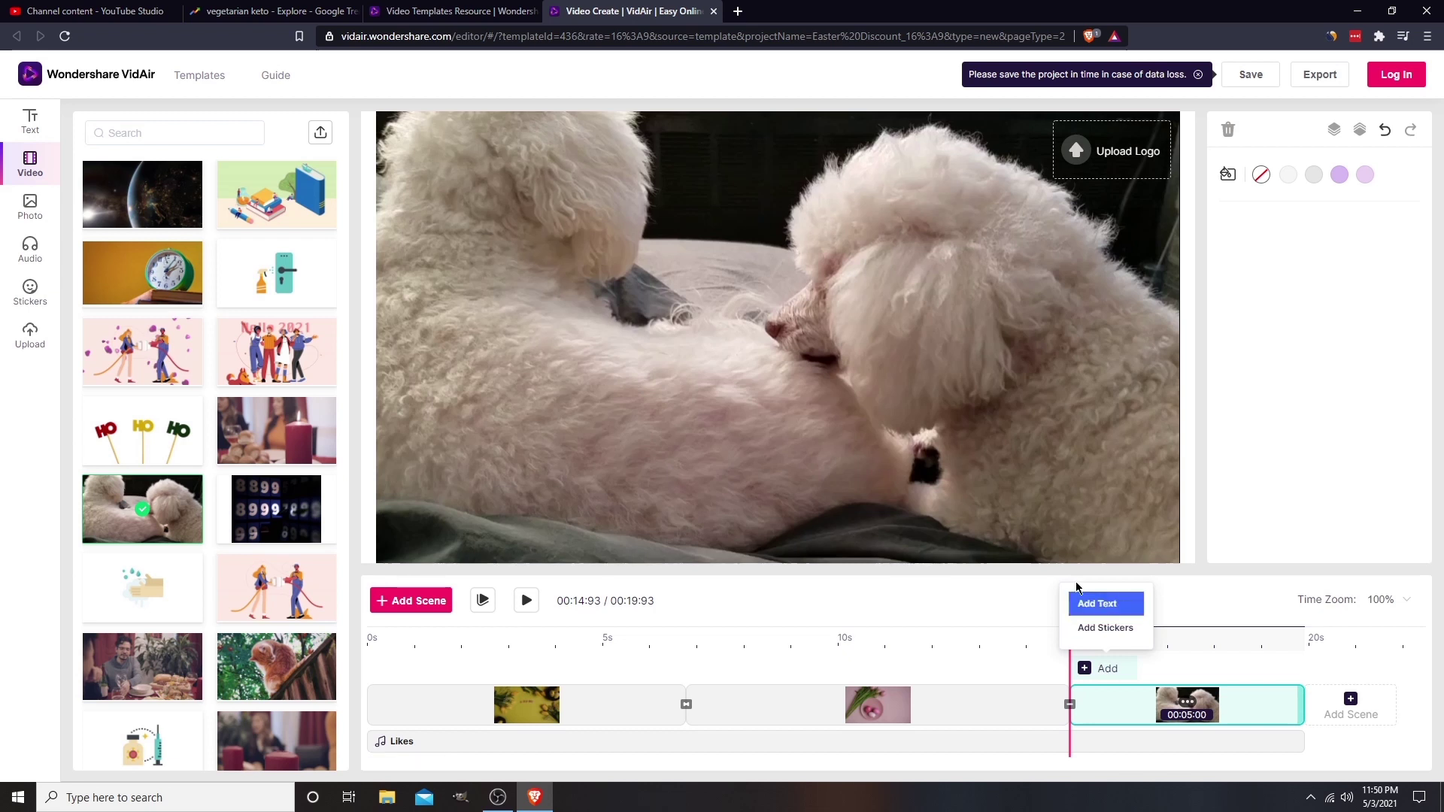
click(1109, 605)
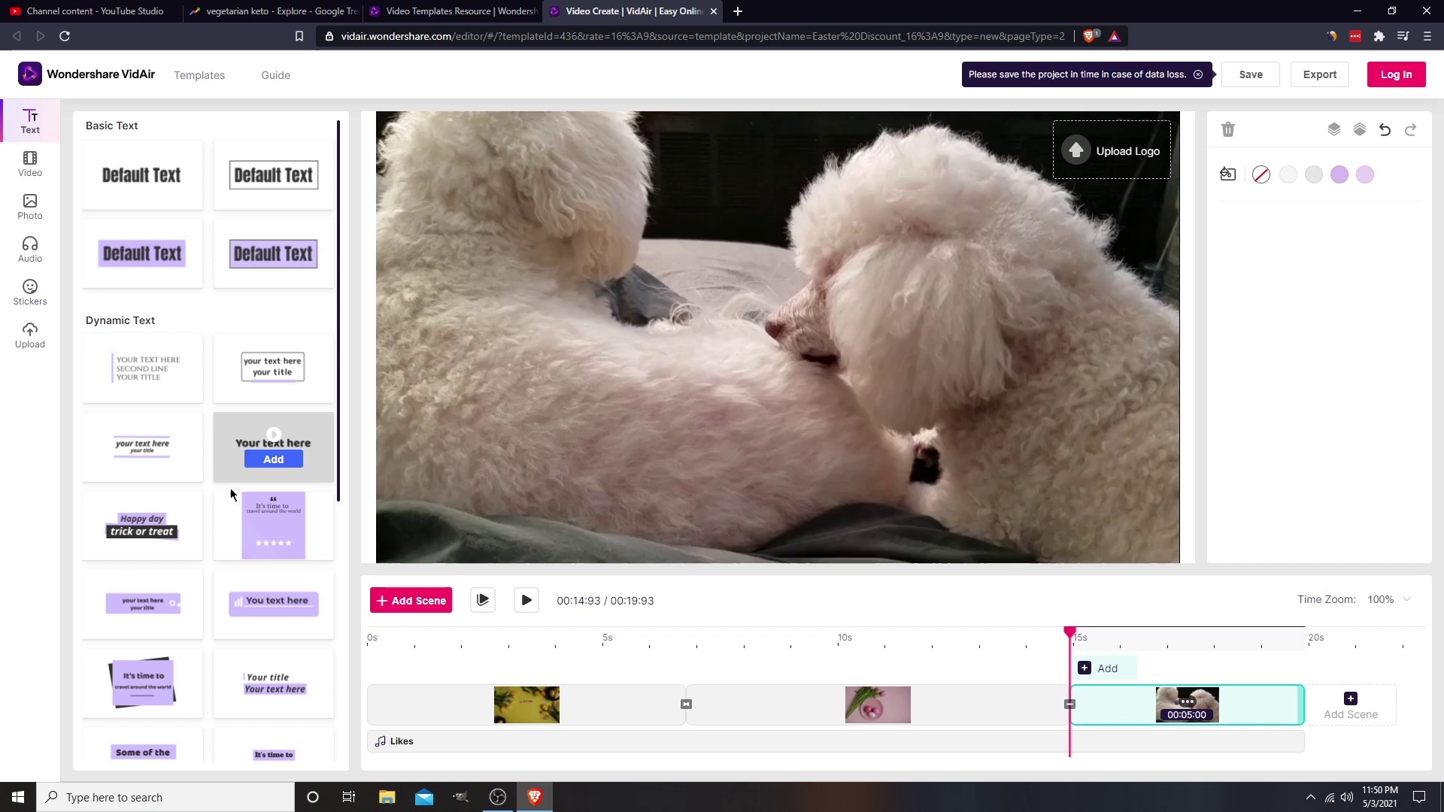
scroll(189, 599, down, 1)
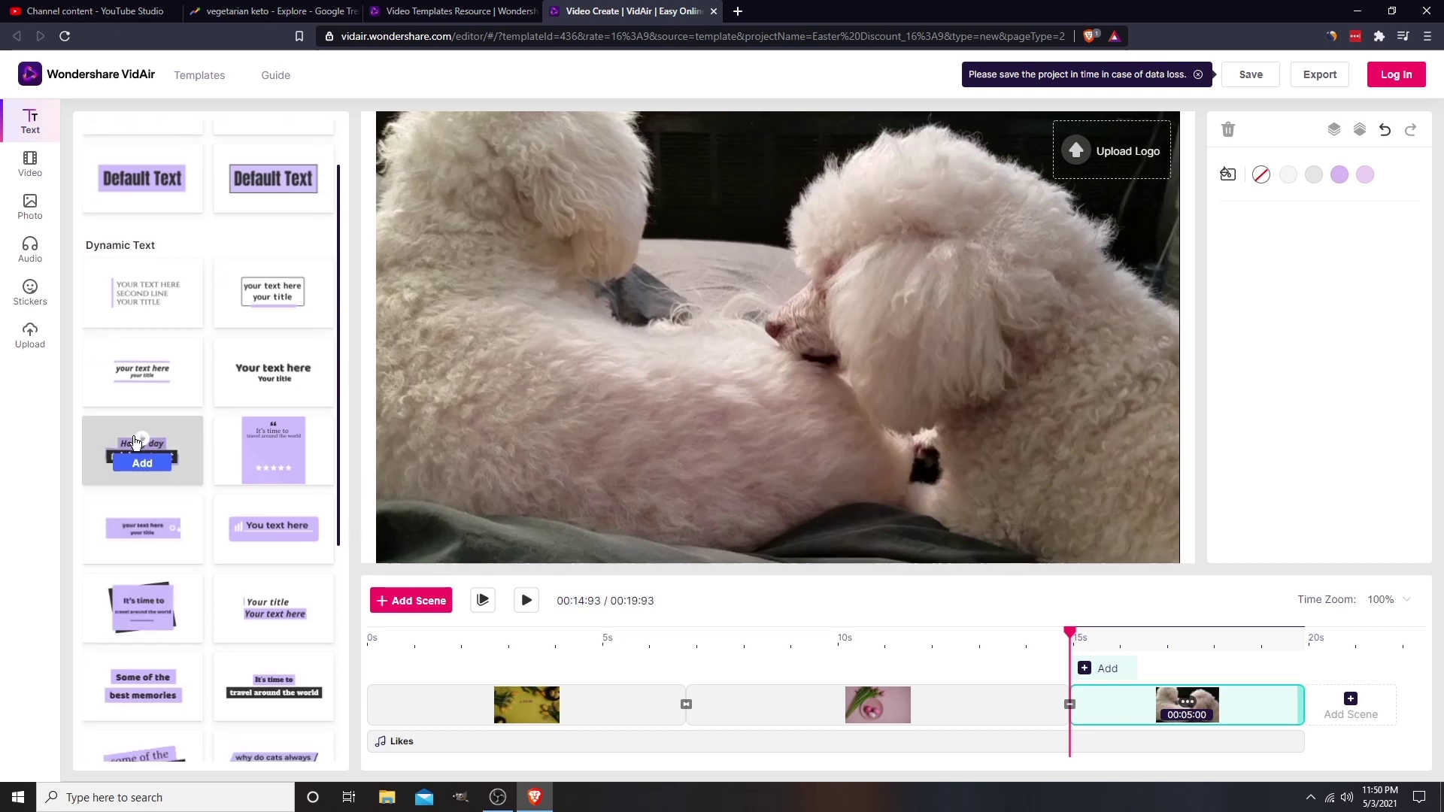
click(142, 462)
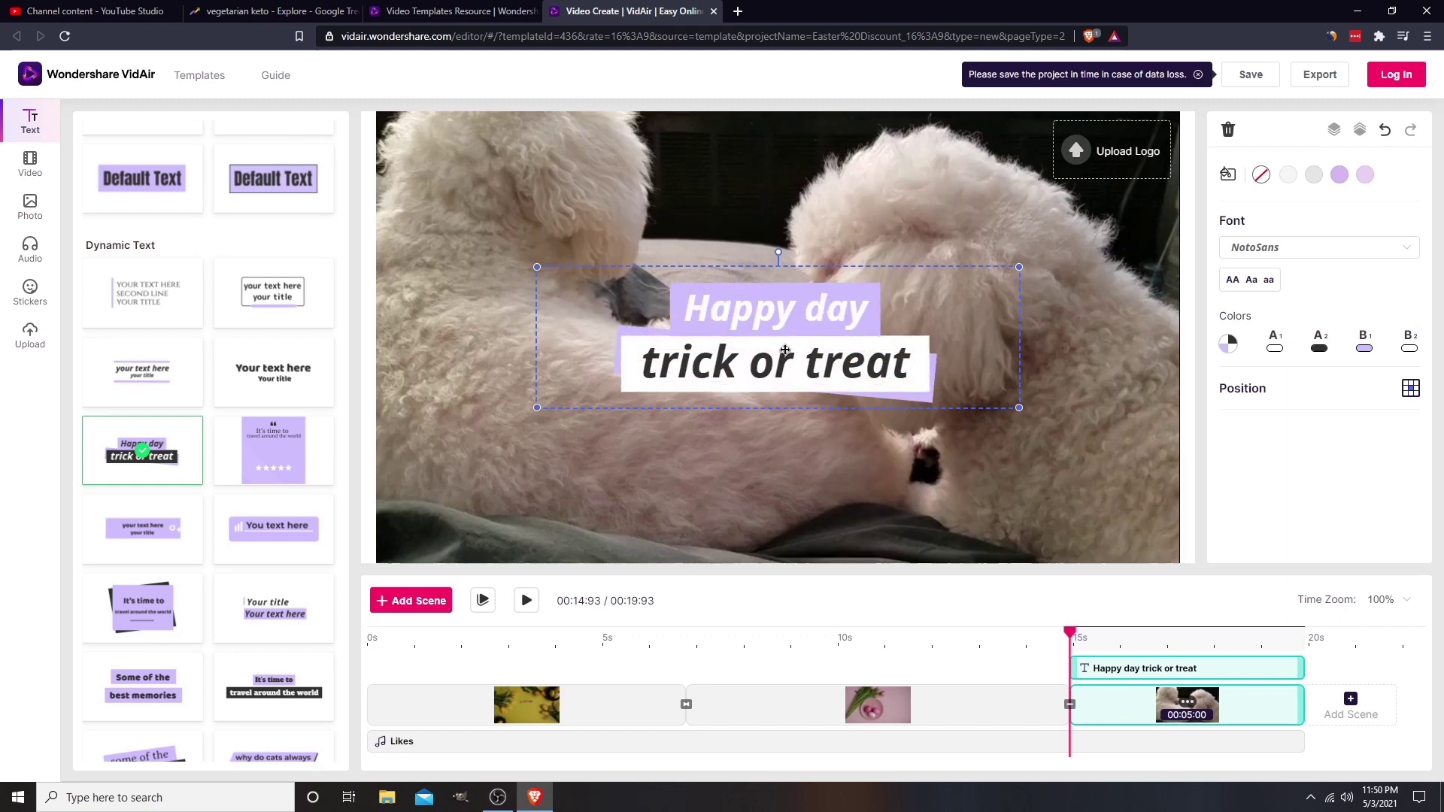
drag(785, 351, 755, 345)
double_click(755, 345)
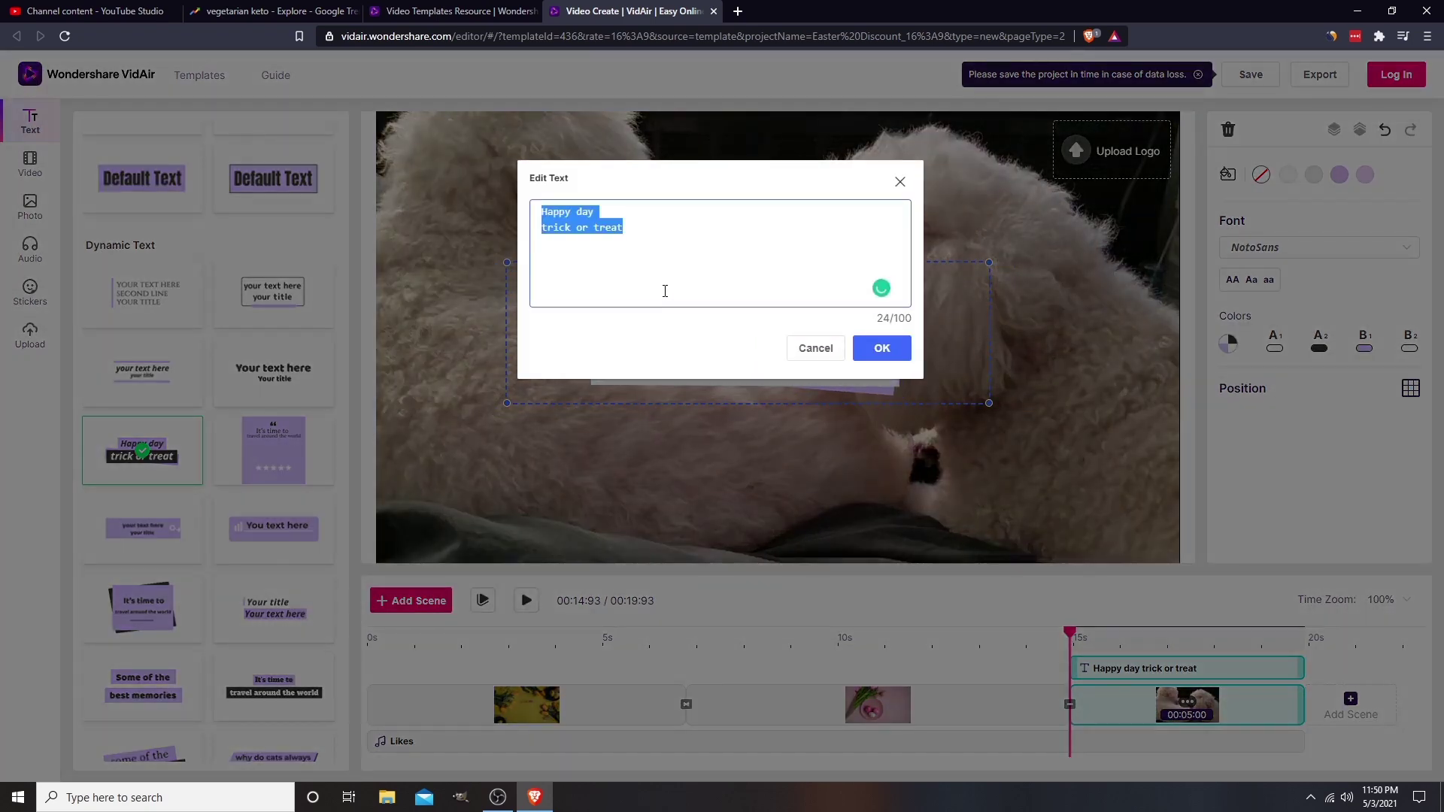
click(649, 263)
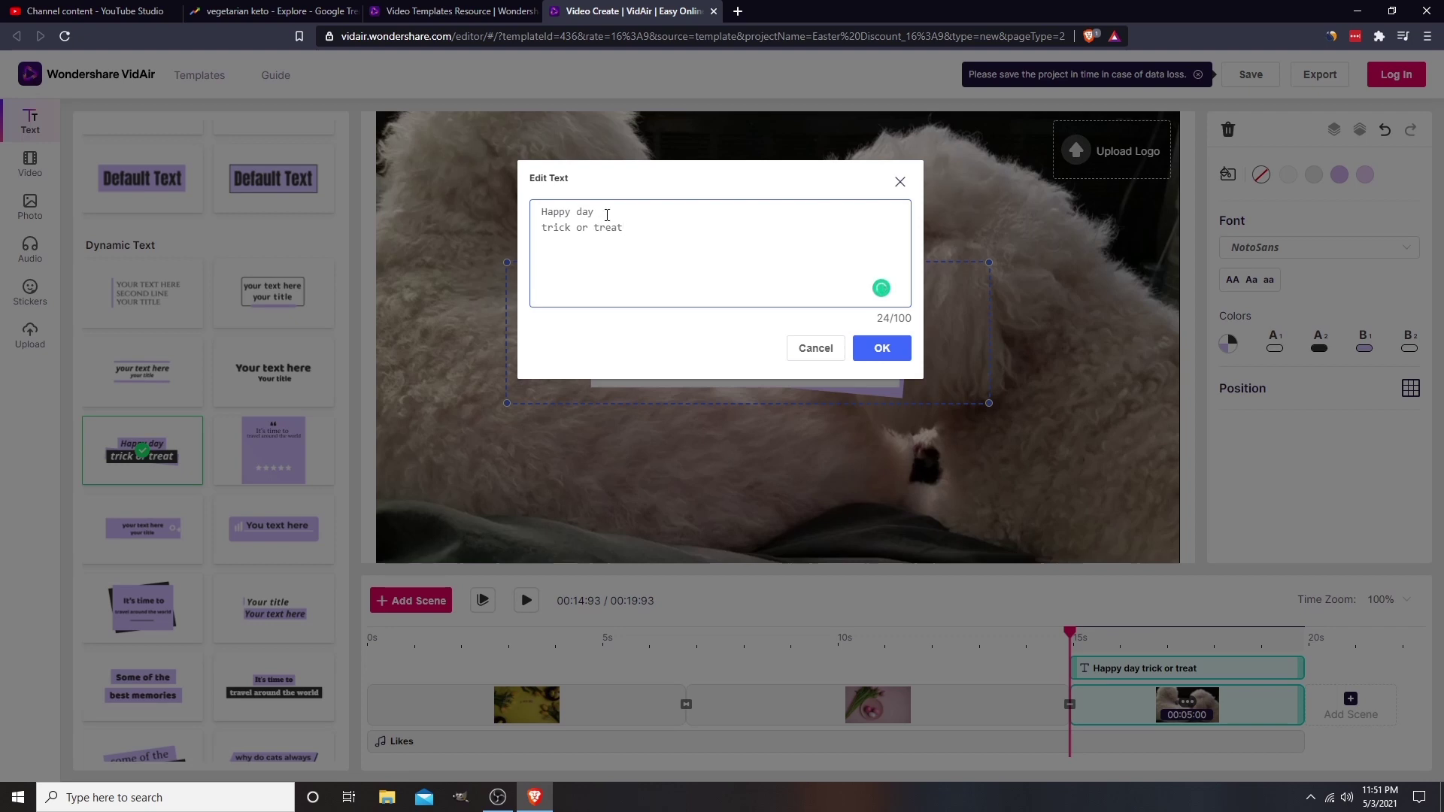
drag(607, 215, 543, 213)
click(803, 347)
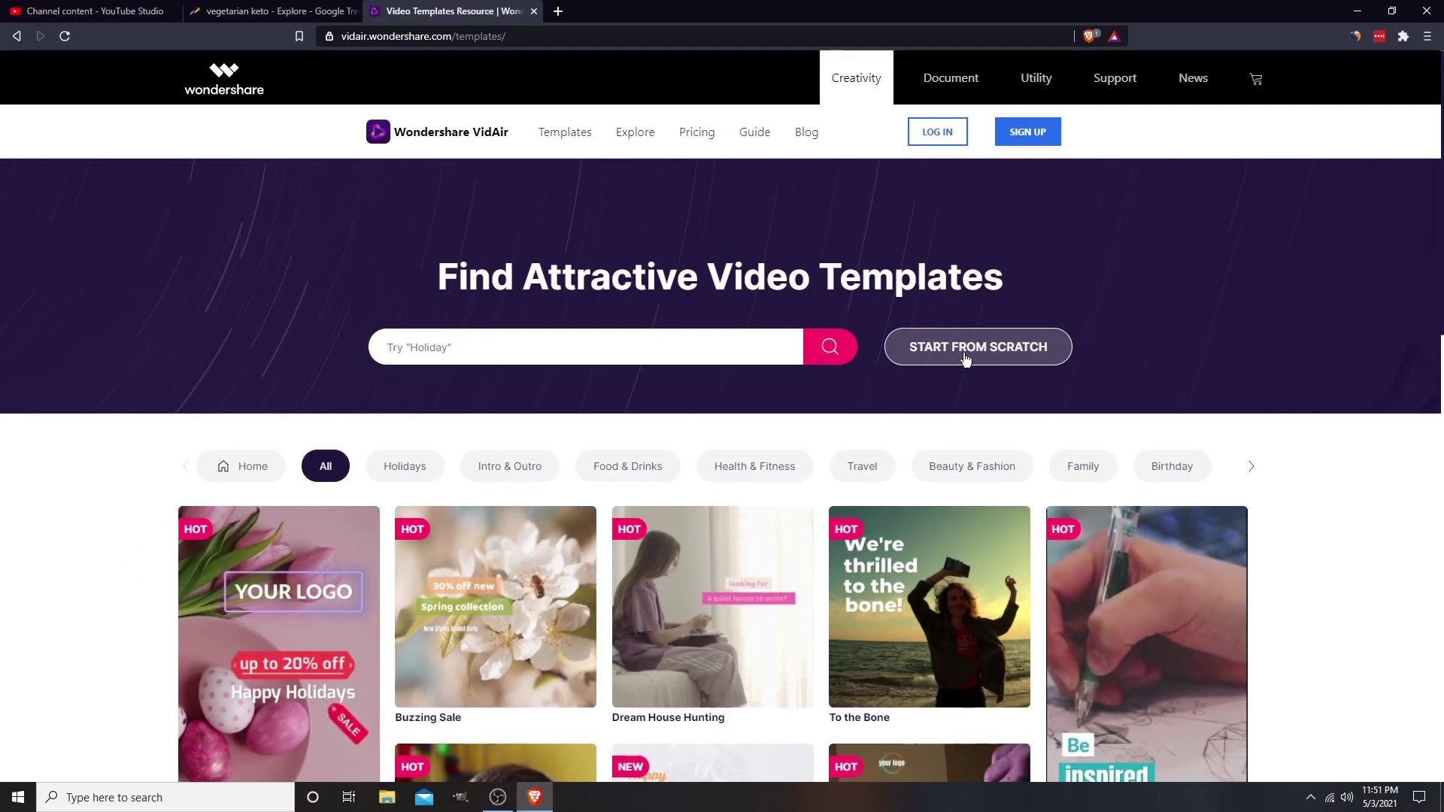
Step: Start a new video from scratch with a 16:9 aspect ratio
click(965, 358)
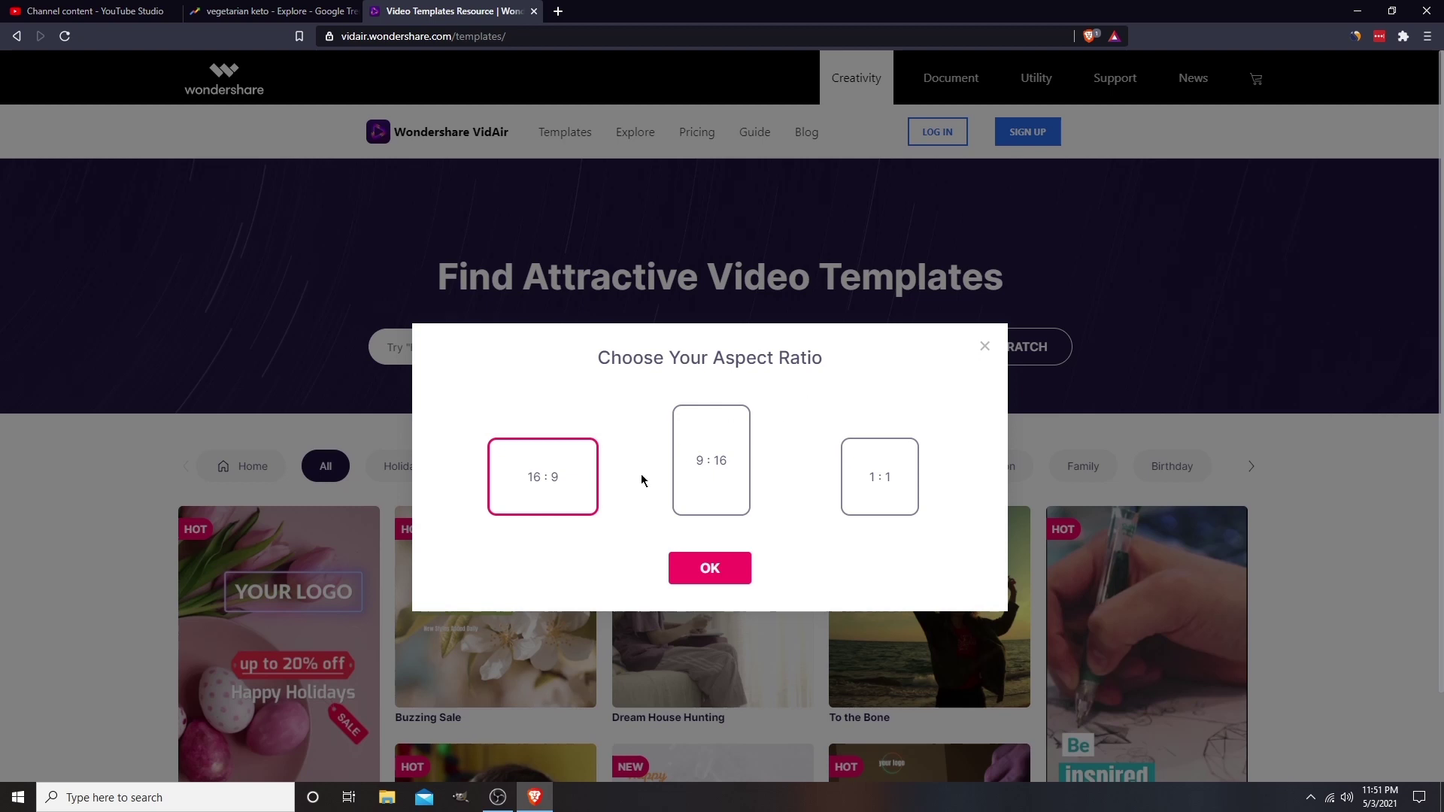
click(710, 571)
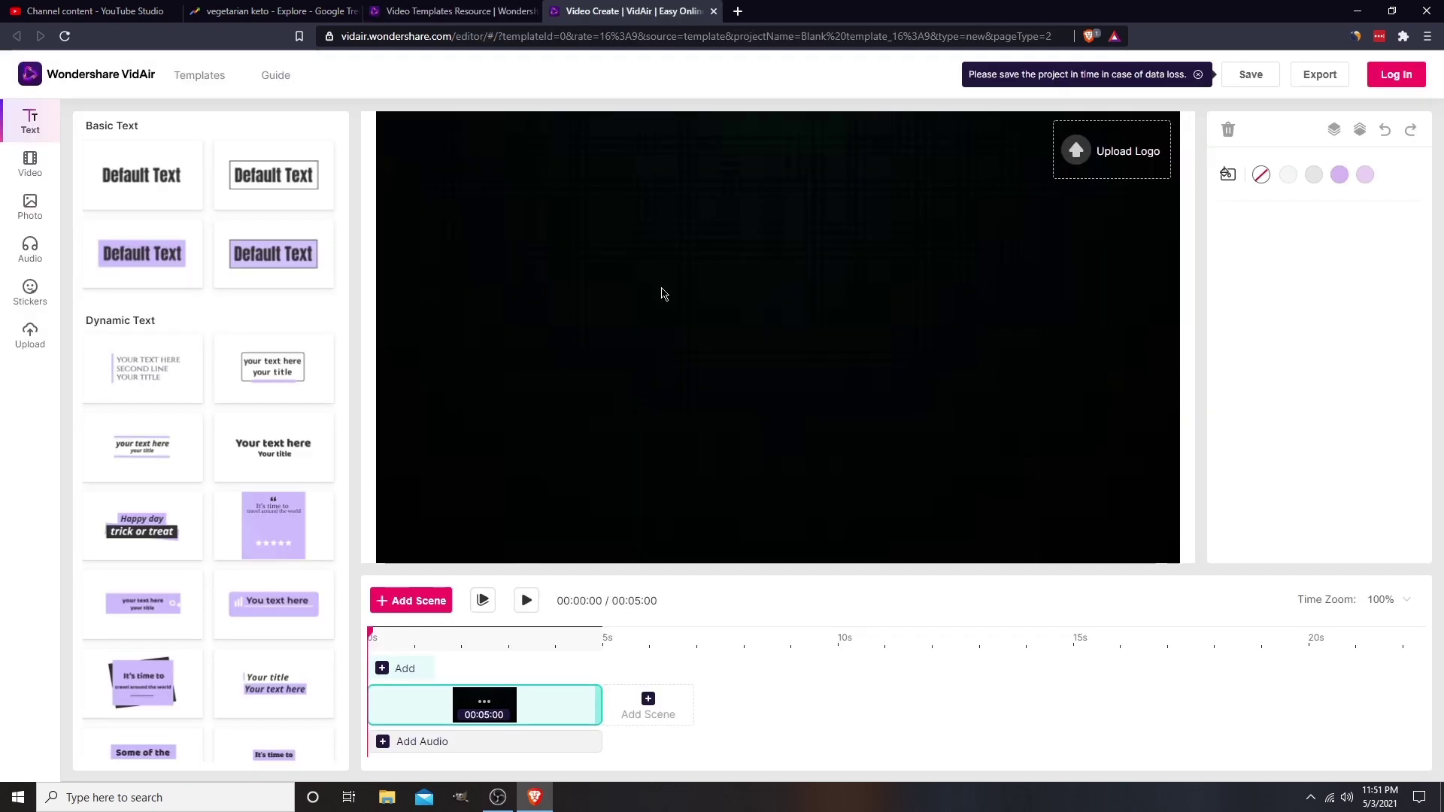
Step: Preview the blank scene, pause the playback and close the preview
click(527, 600)
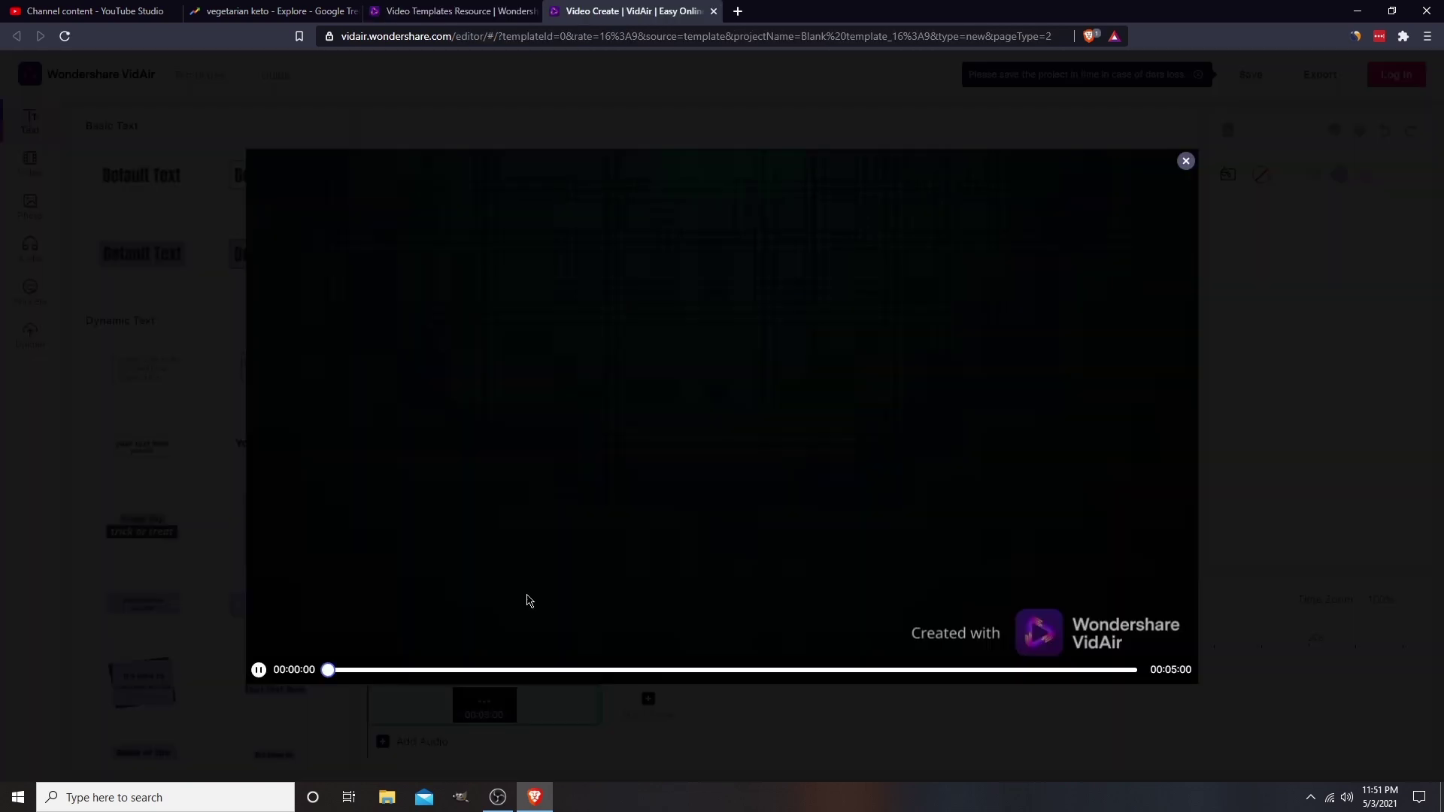
click(259, 670)
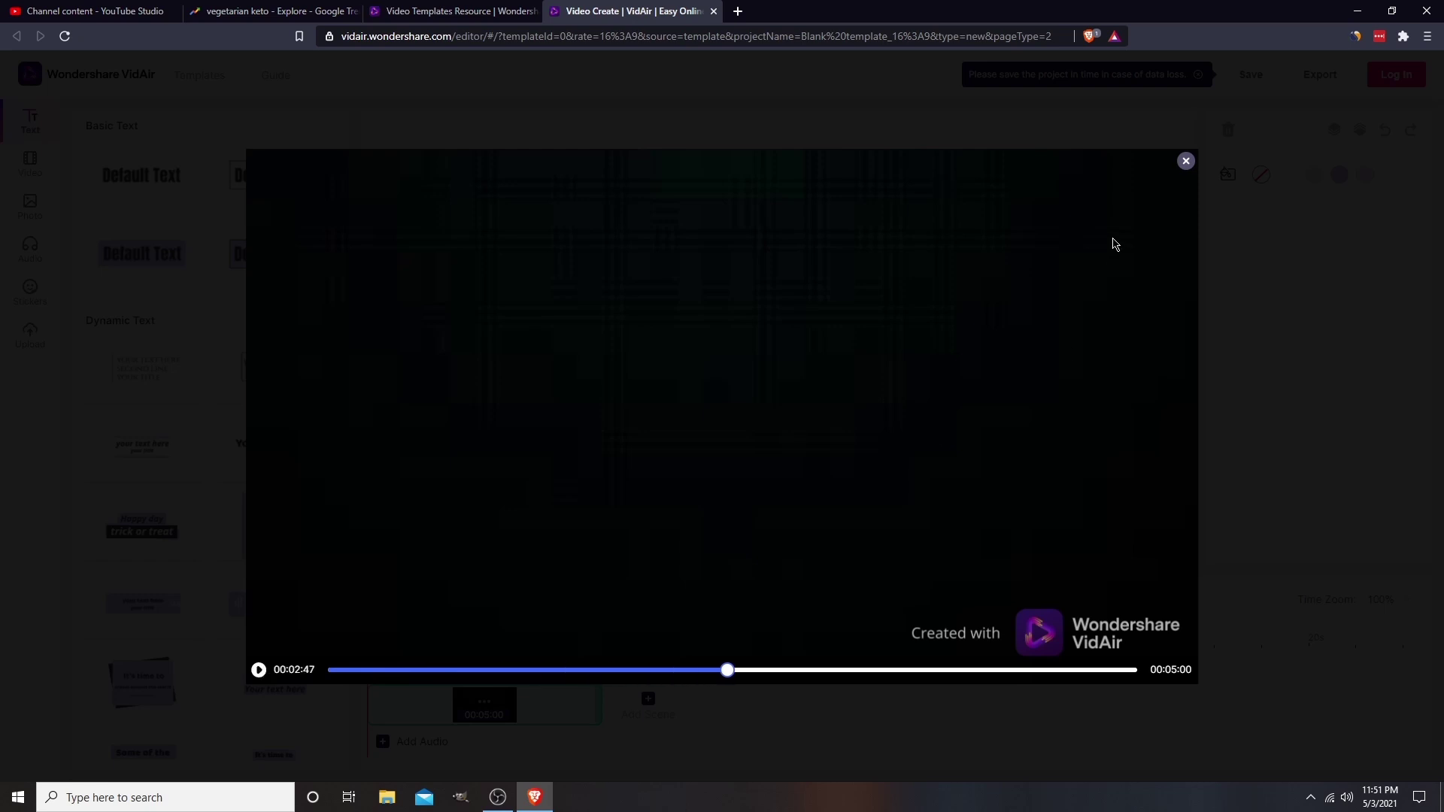
click(1185, 161)
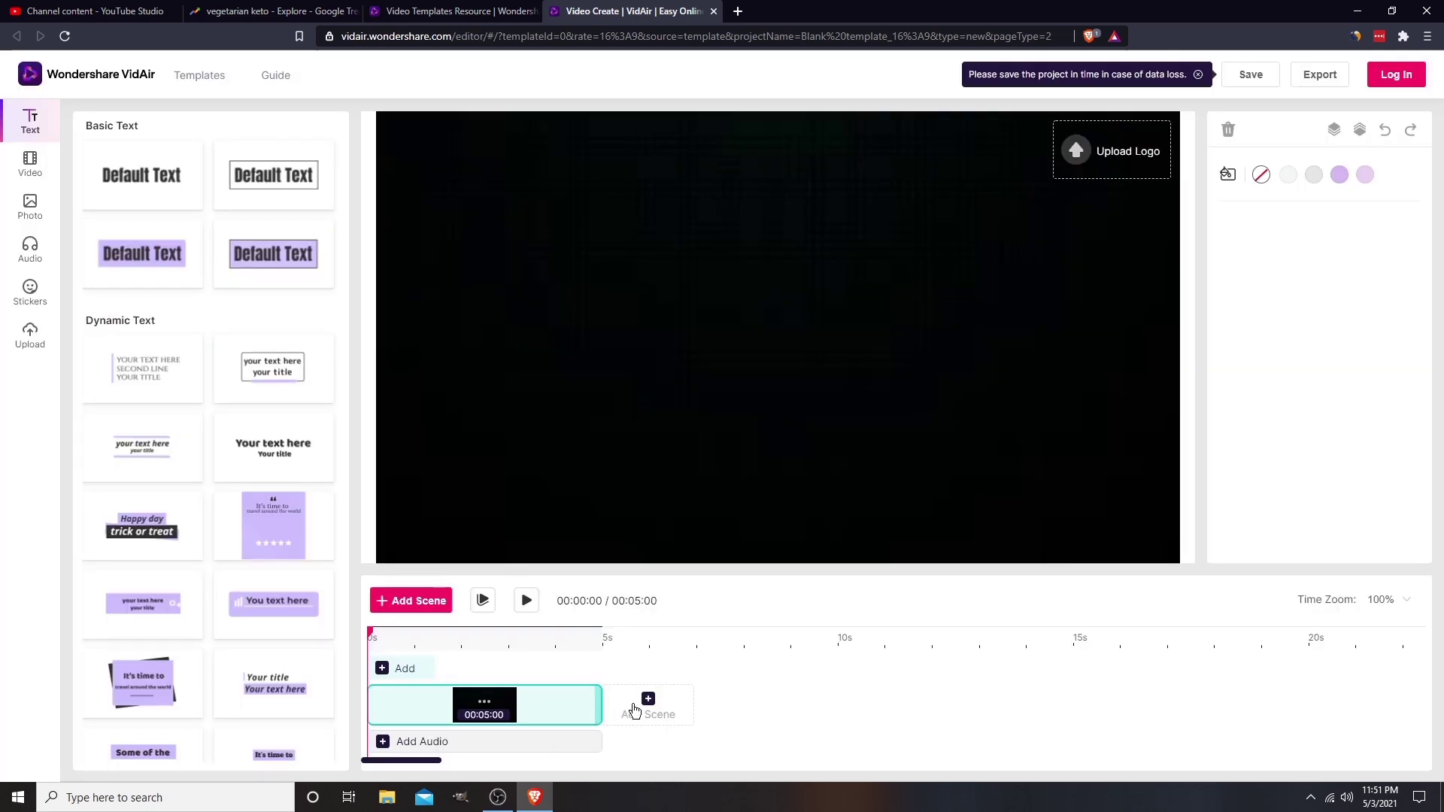
Step: Append stock videos as new scenes after the blank one, starting with Earth from space, books and the clock, and ending with the orange cat
click(634, 709)
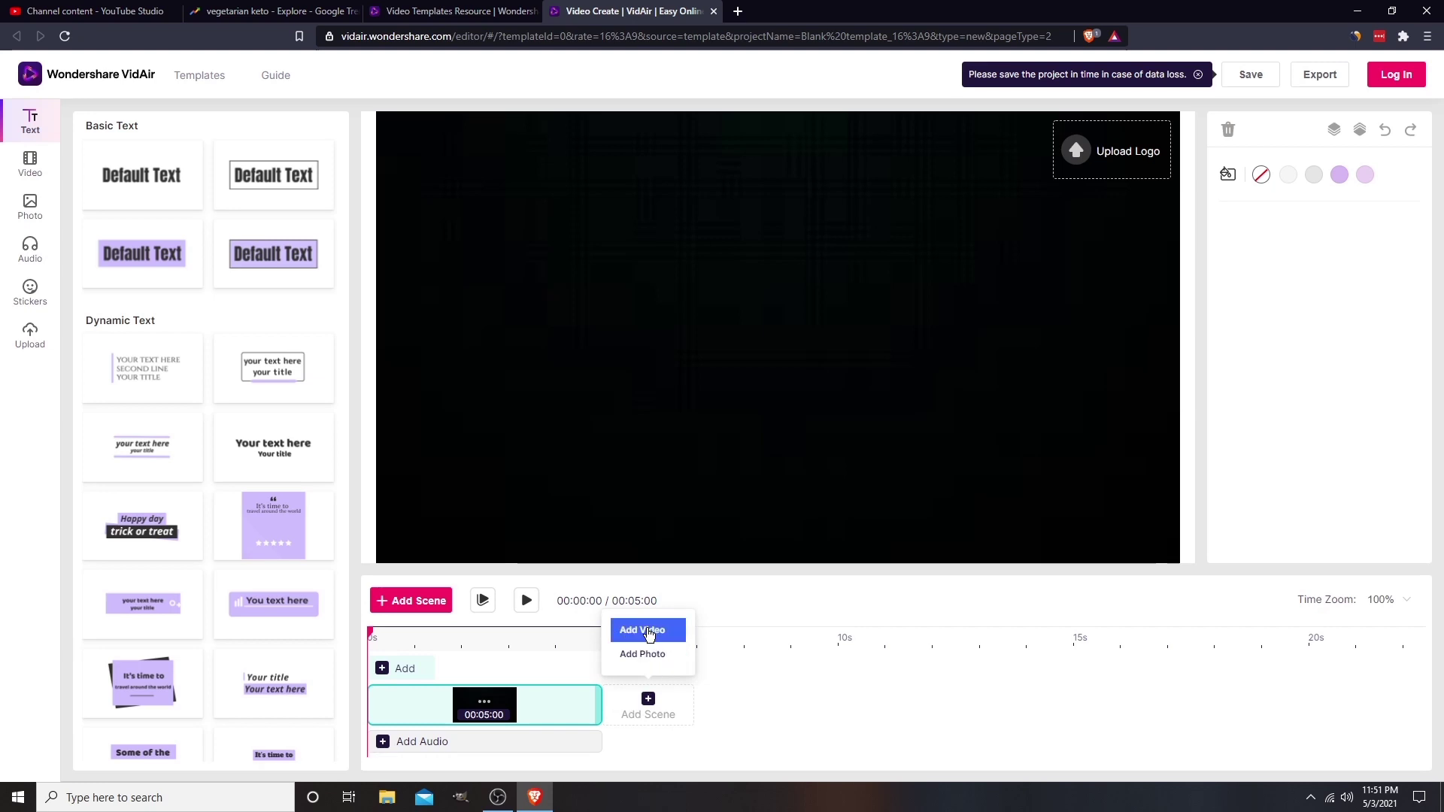
click(649, 633)
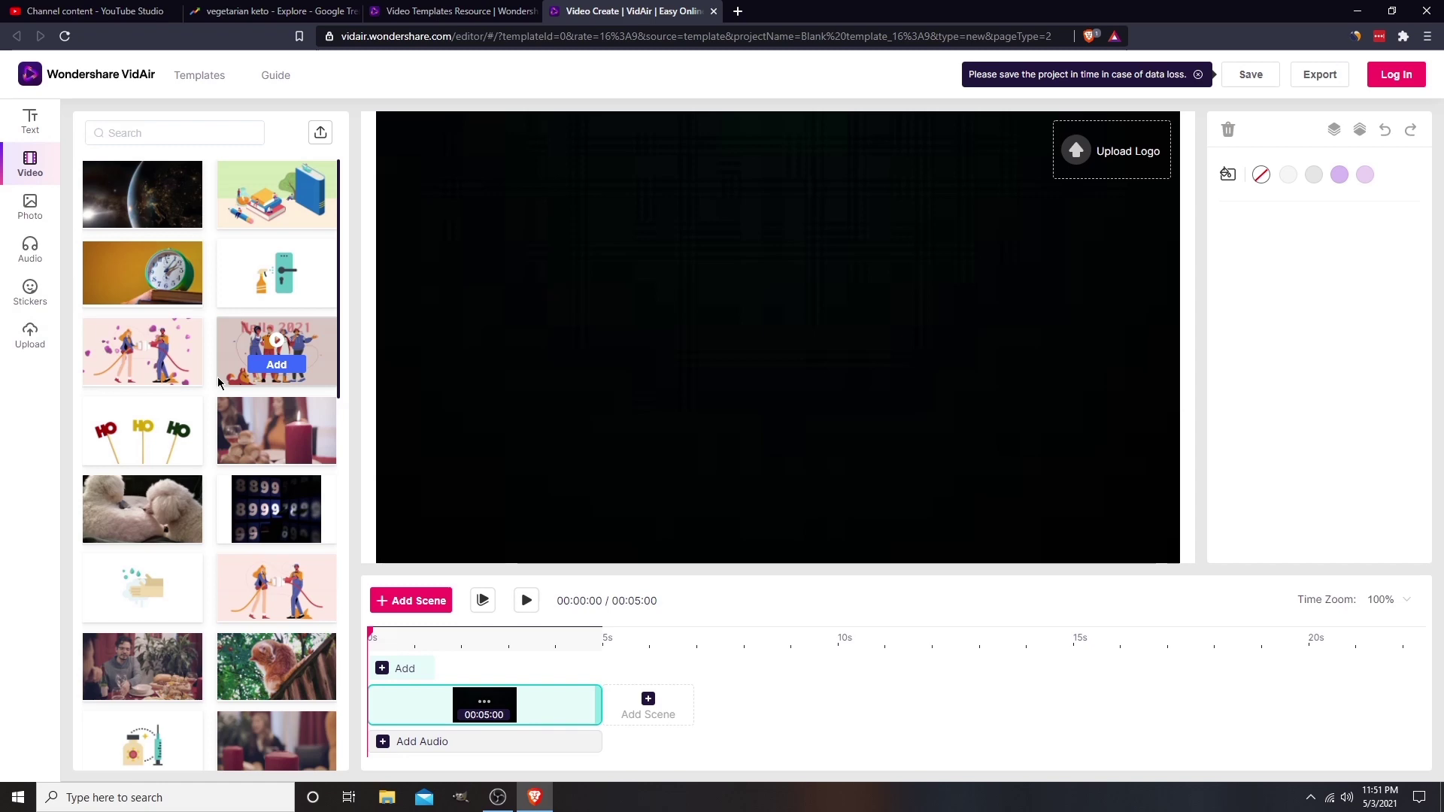
click(146, 207)
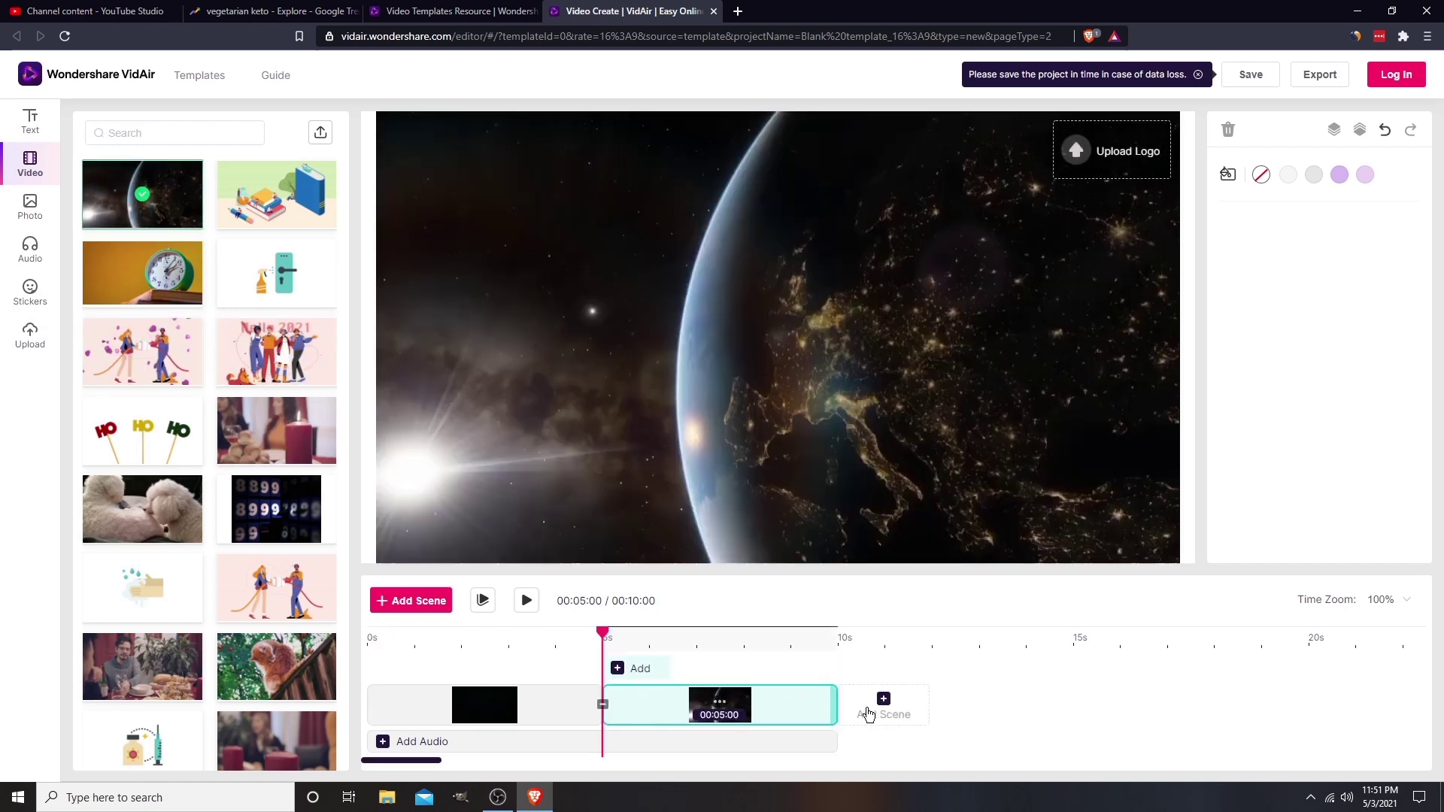
click(868, 708)
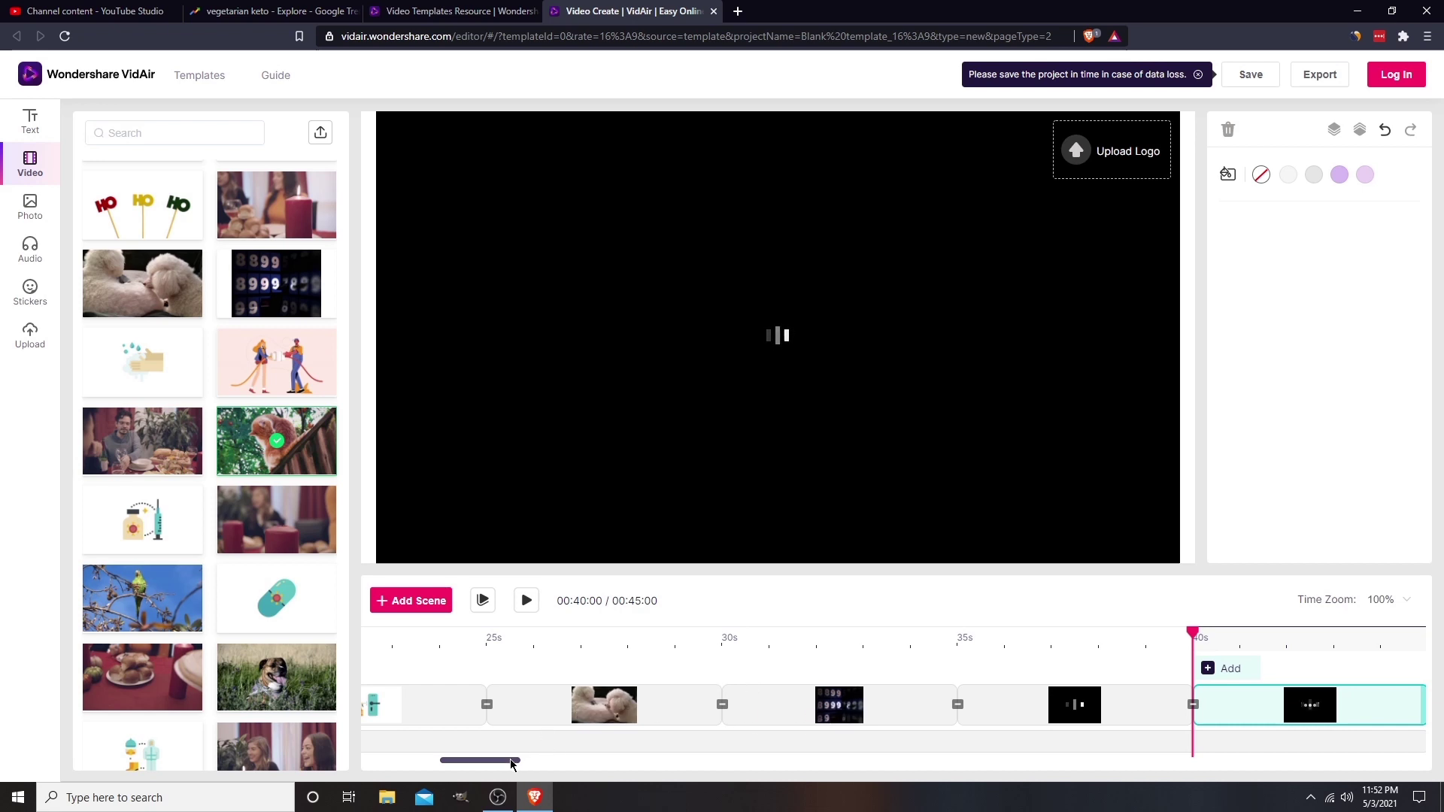
Step: Look through the audio library's genres and favorites for the project's audio track, and open the Uplifting mood list
drag(516, 761, 392, 761)
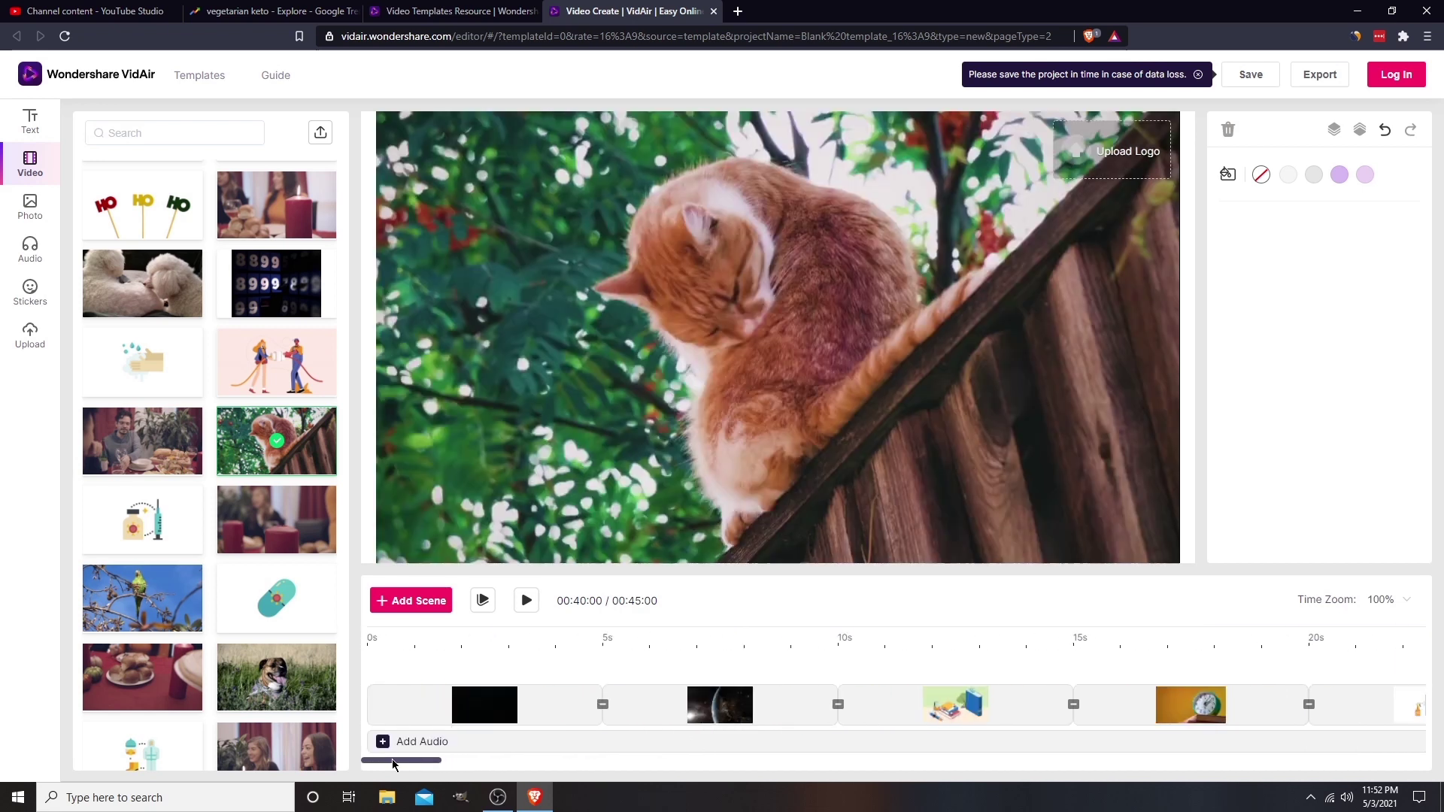
click(431, 744)
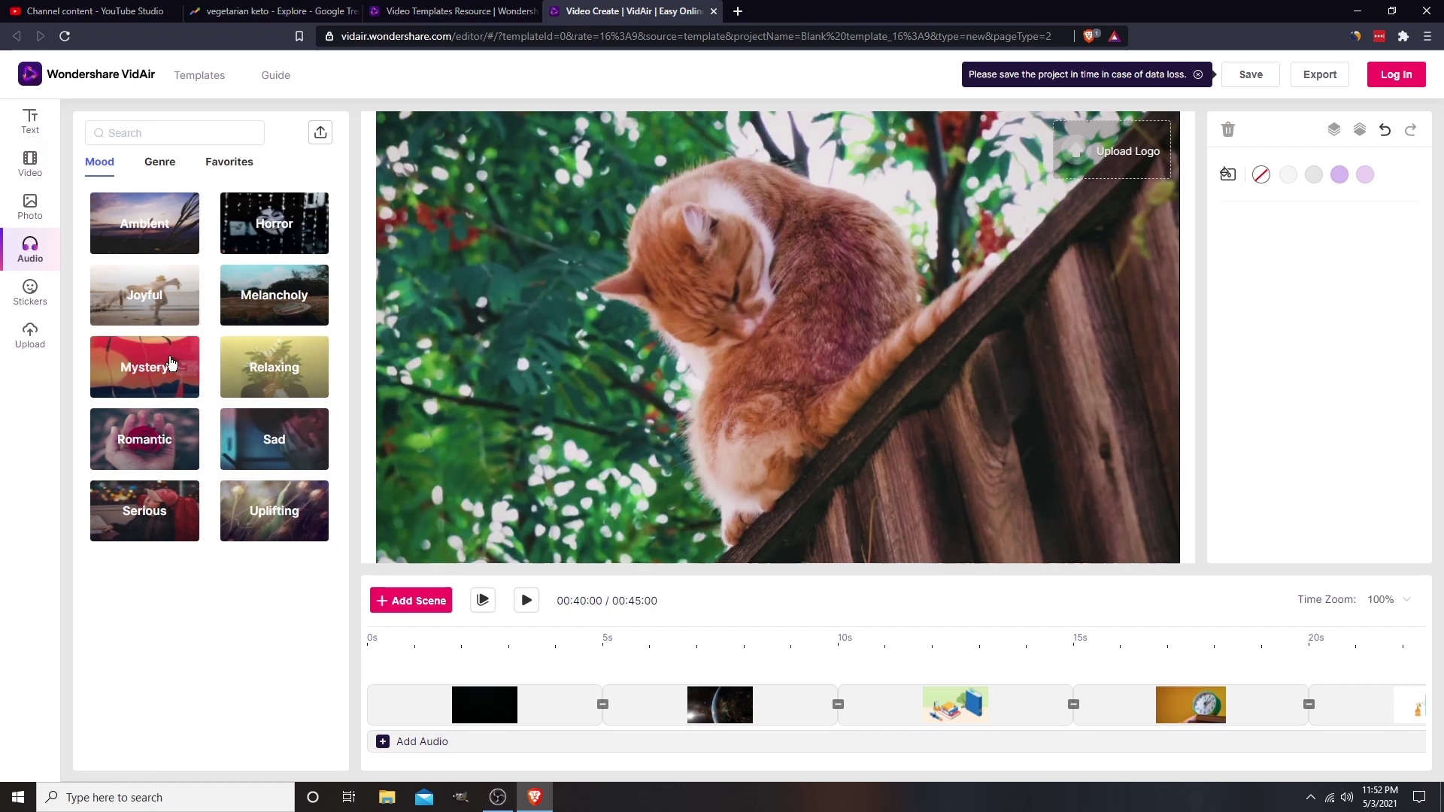
click(160, 165)
click(216, 171)
click(107, 169)
click(286, 531)
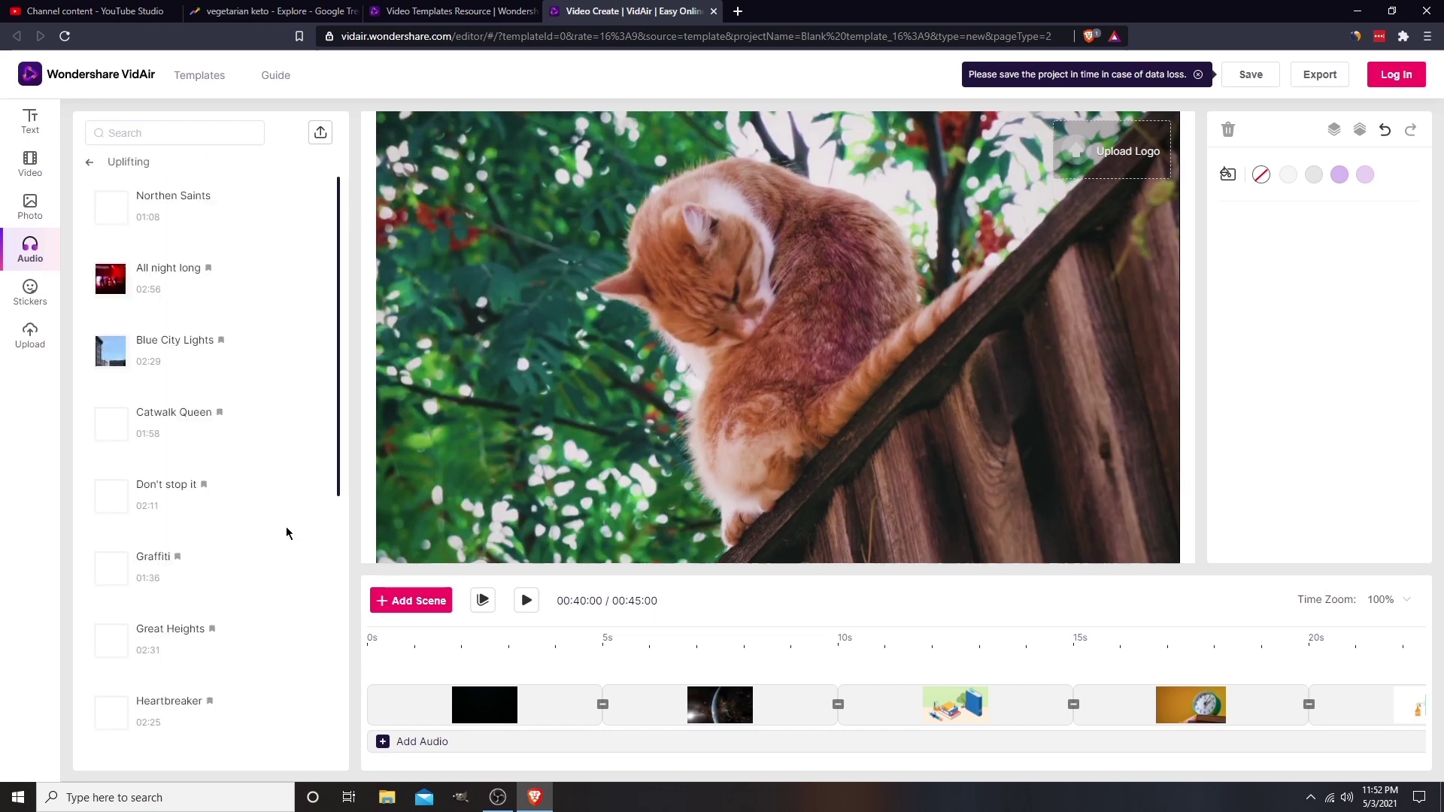
Step: Listen briefly to the track Northen Saints and add it as the video's background audio
mouse_move(117, 215)
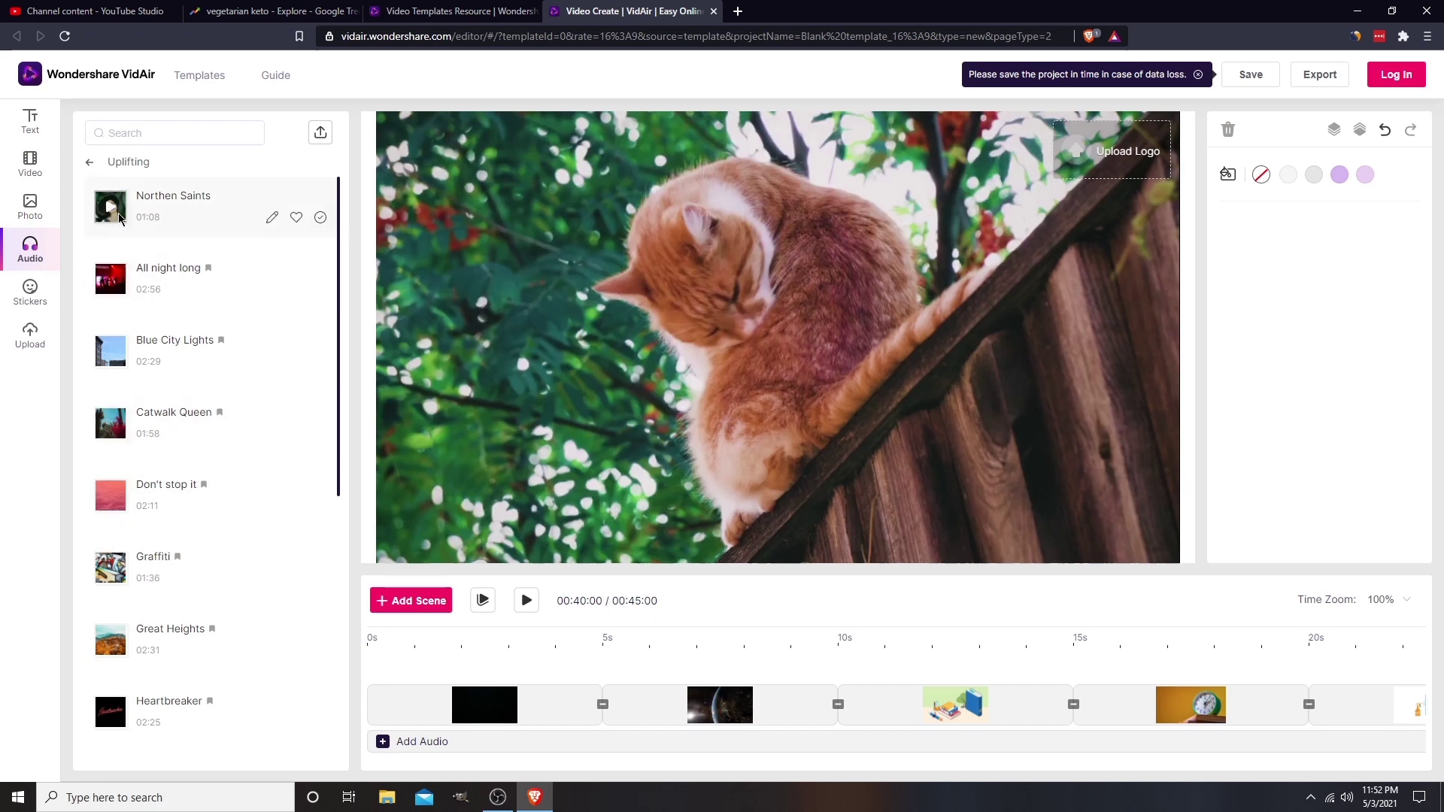
click(111, 208)
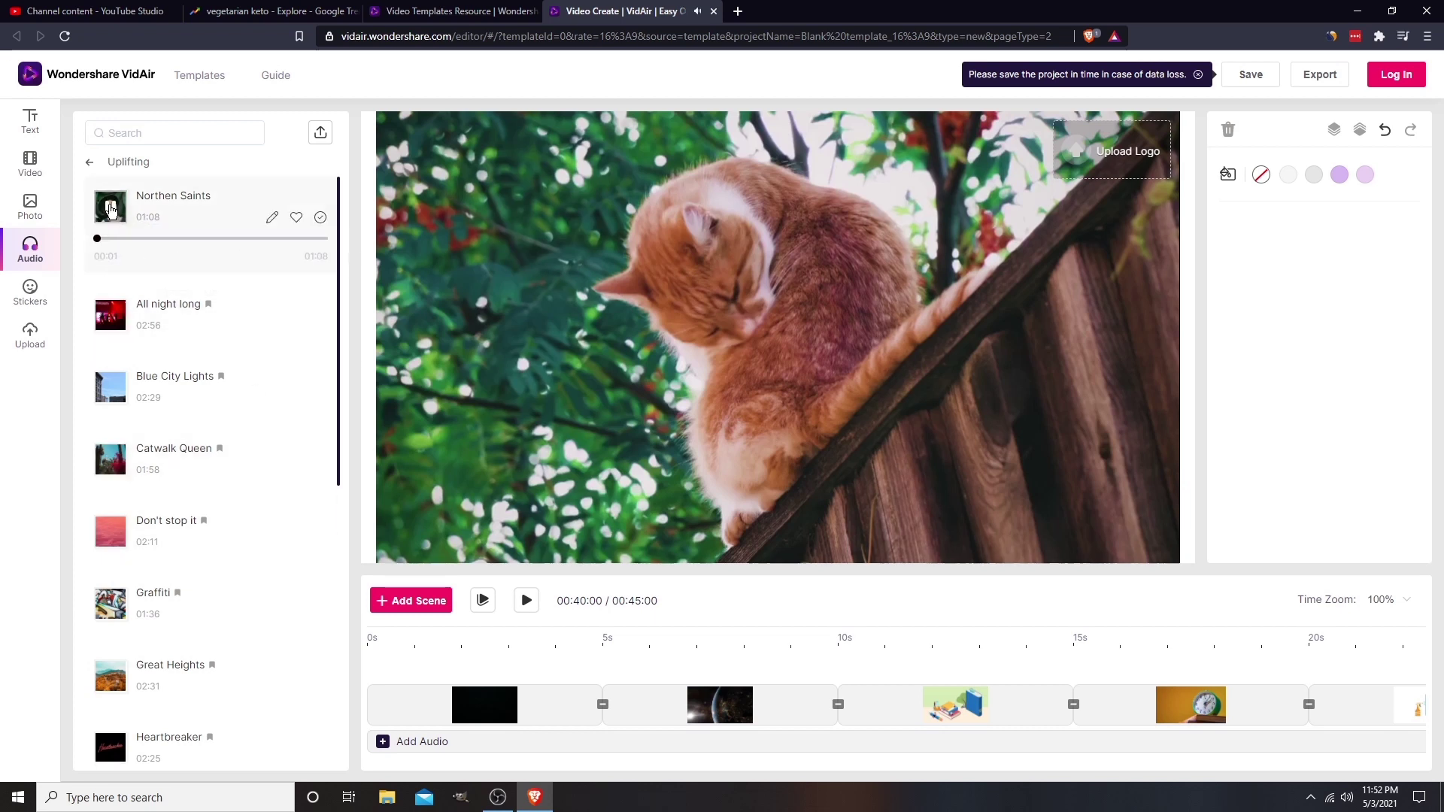
click(111, 211)
click(321, 219)
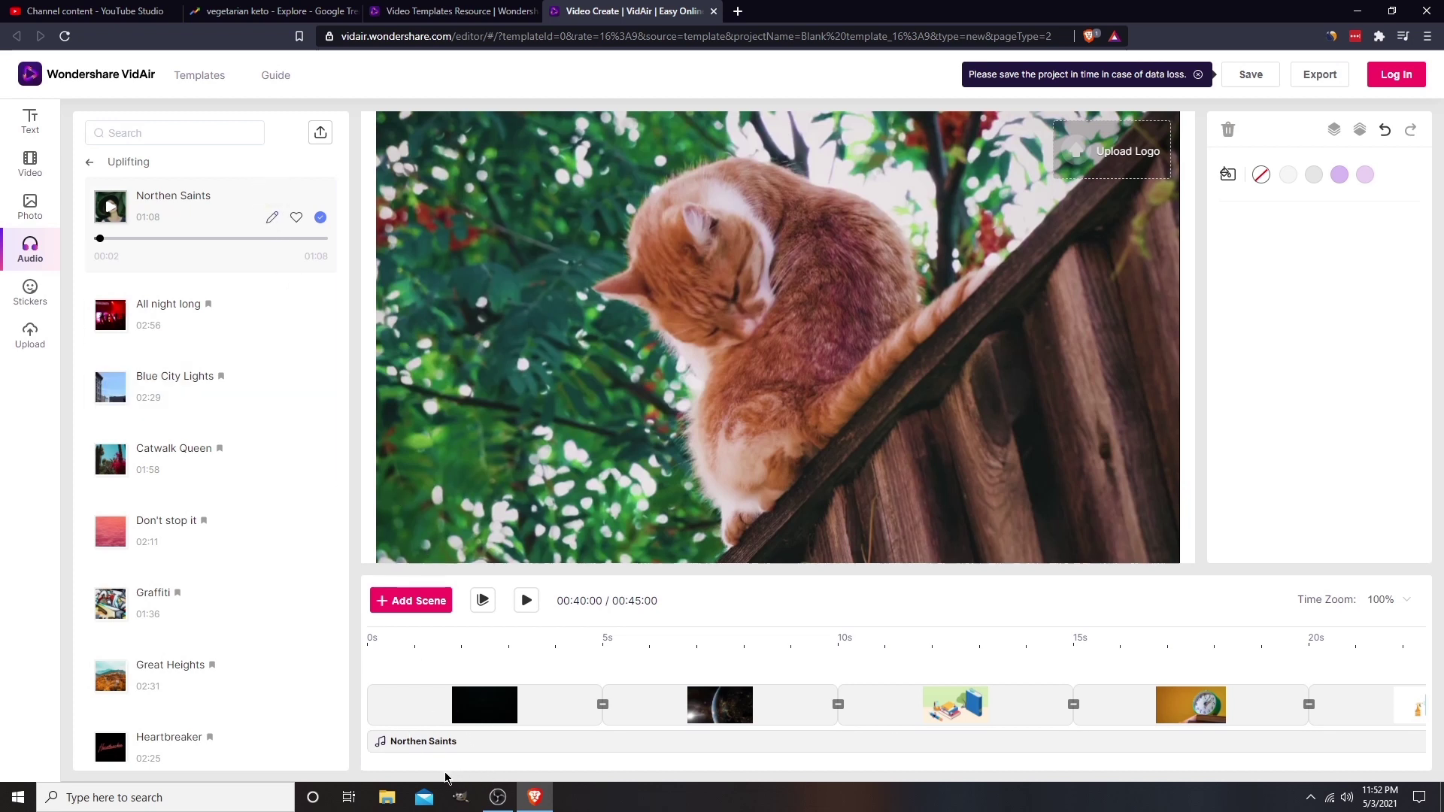
click(421, 610)
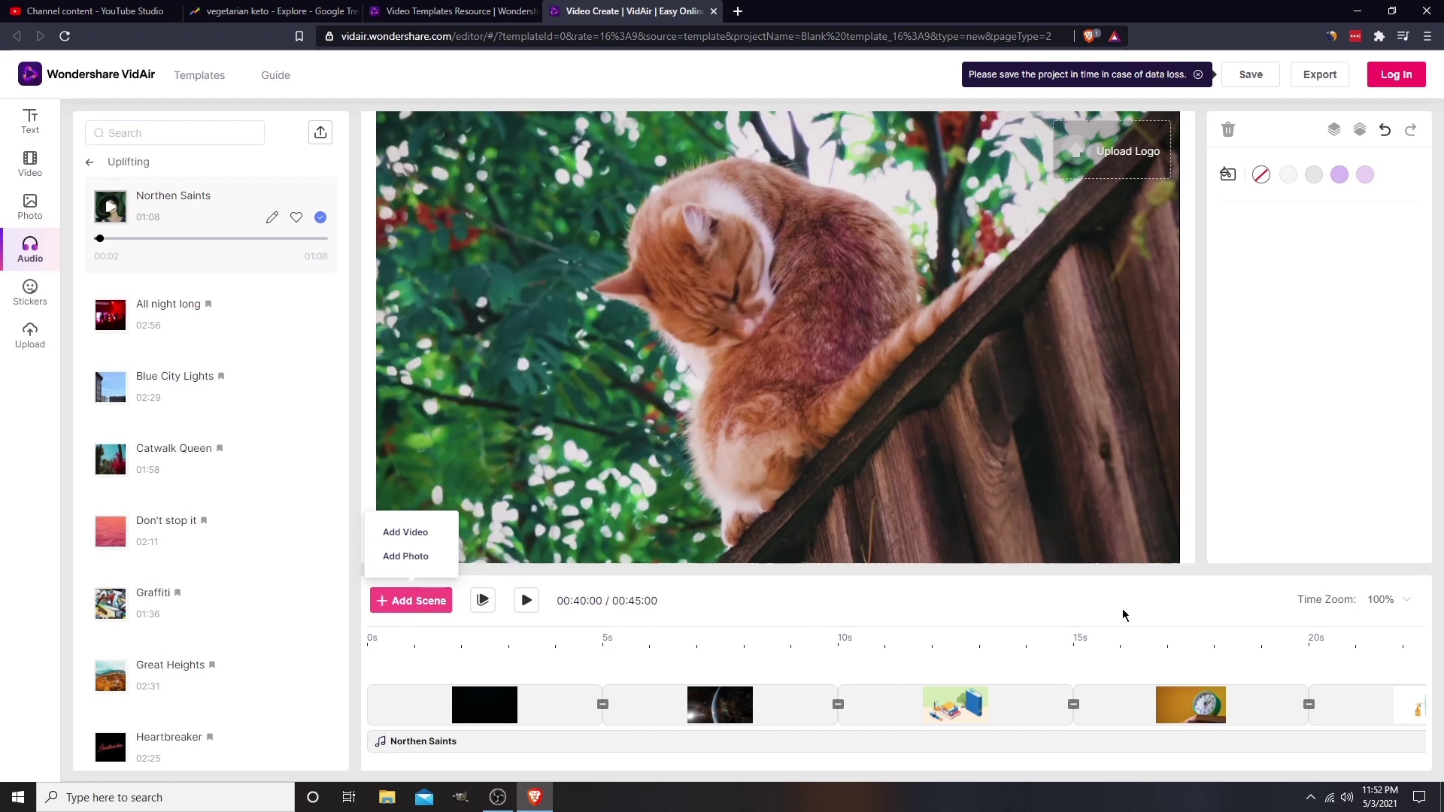
click(557, 627)
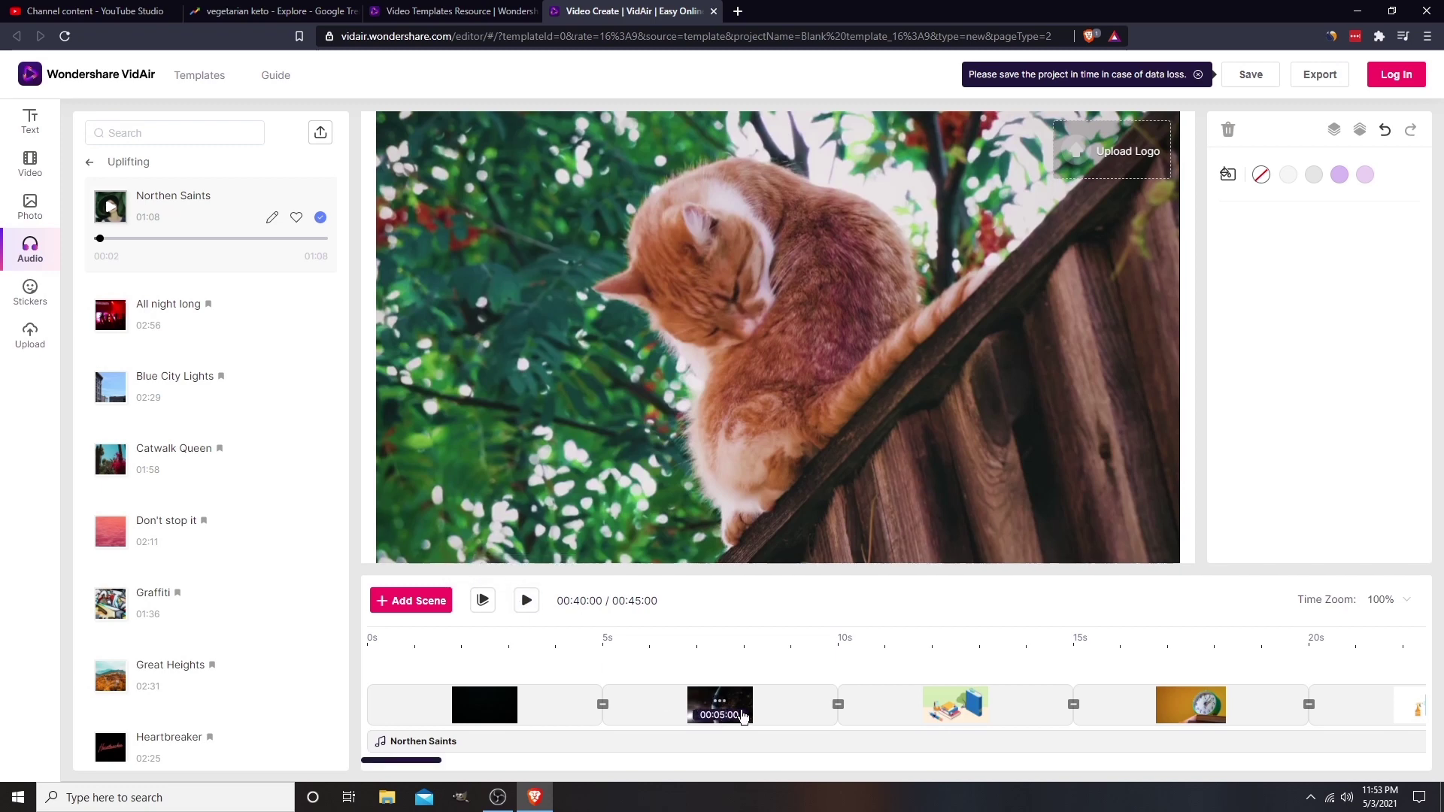
click(601, 635)
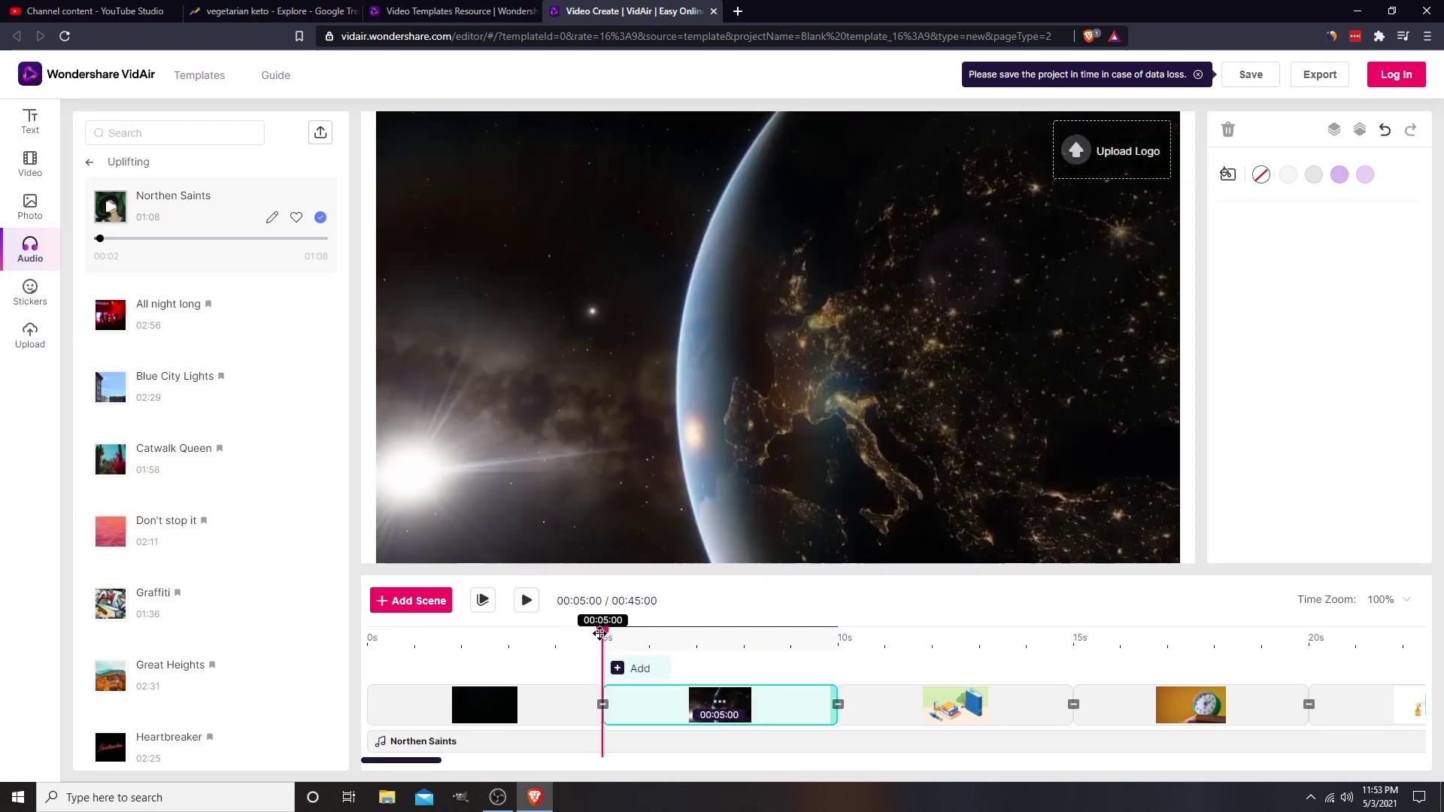
mouse_move(600, 634)
mouse_down()
mouse_move(519, 648)
mouse_move(624, 647)
mouse_up()
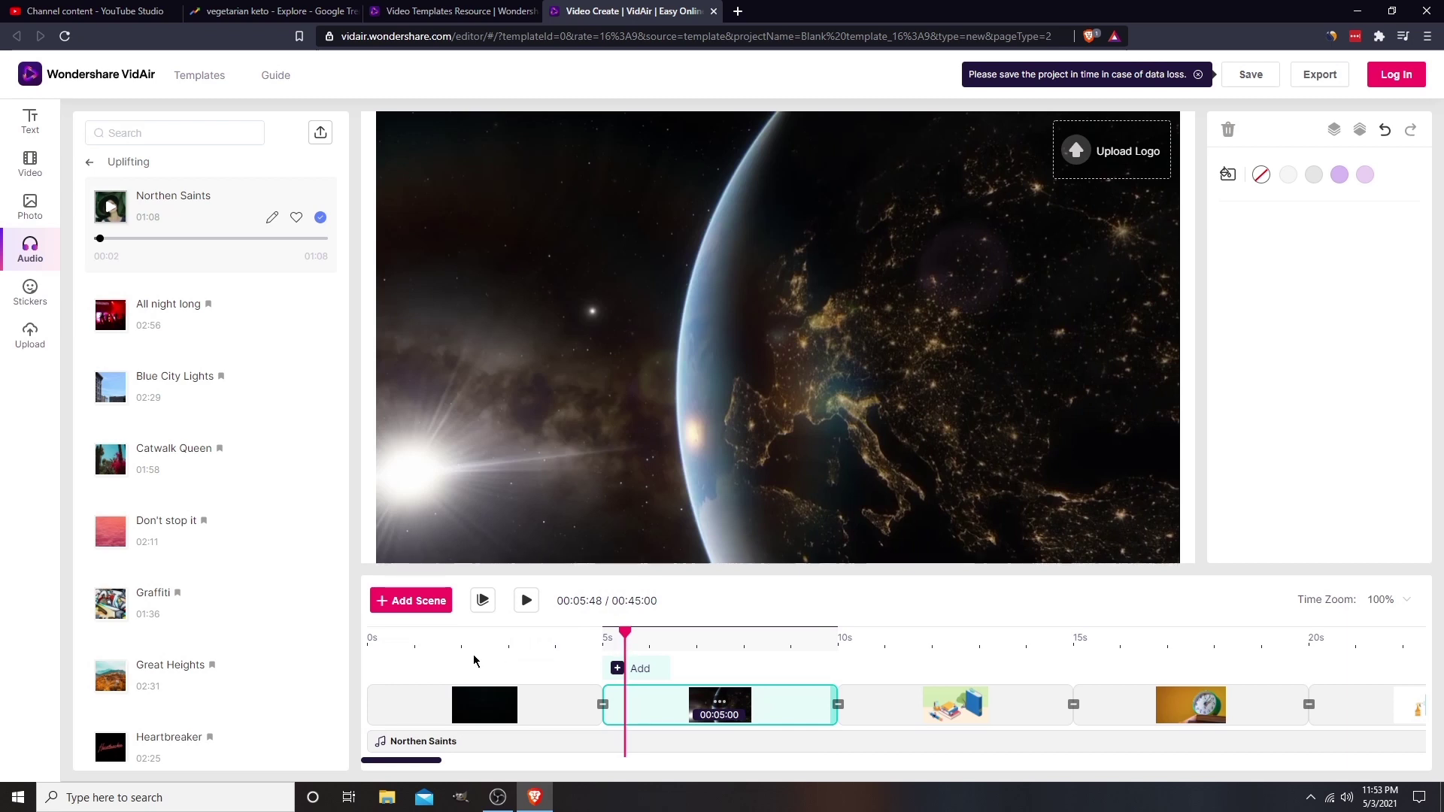
Step: Add the outlined basic text style to the blank first scene, with the playhead at about 1 second
click(418, 641)
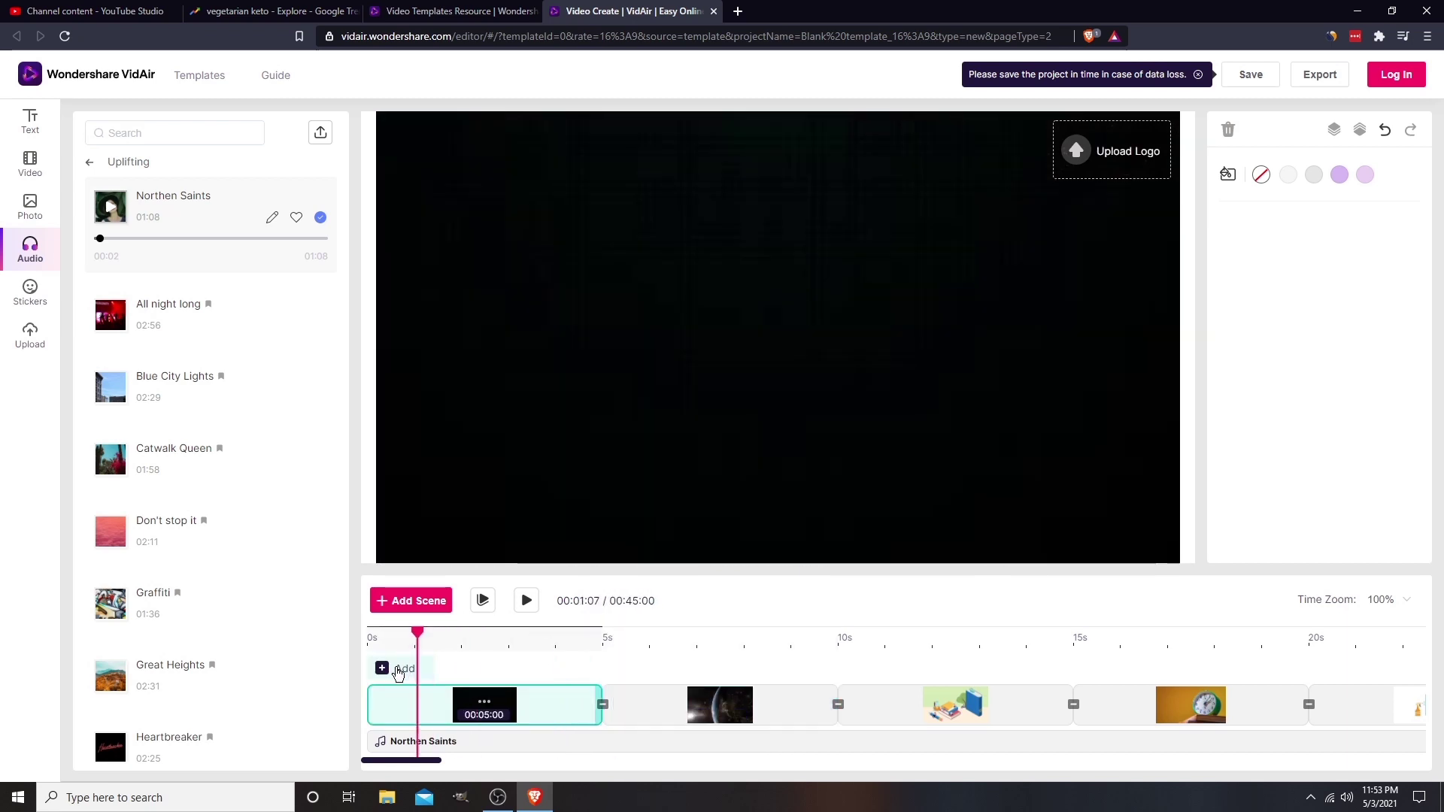
click(400, 669)
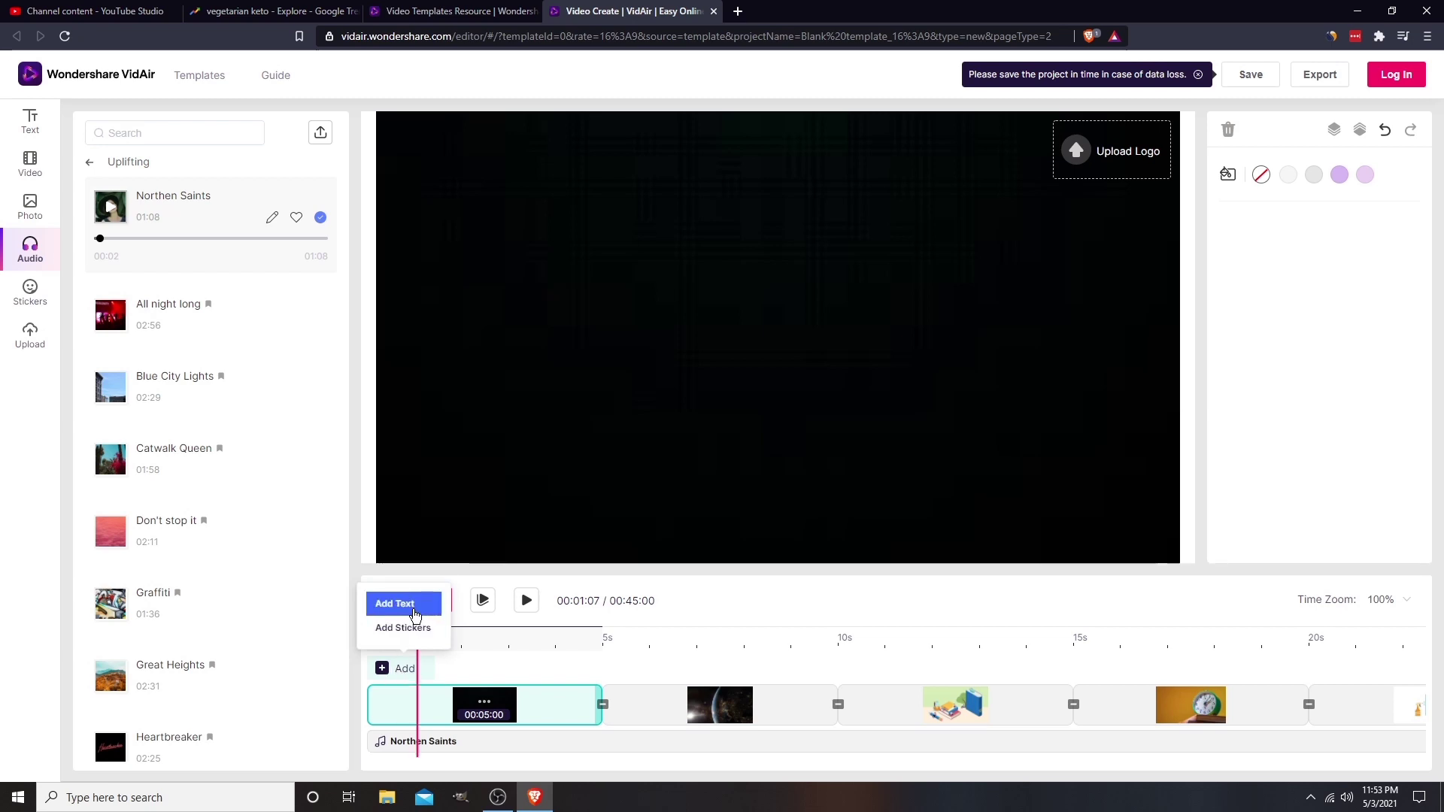
click(415, 613)
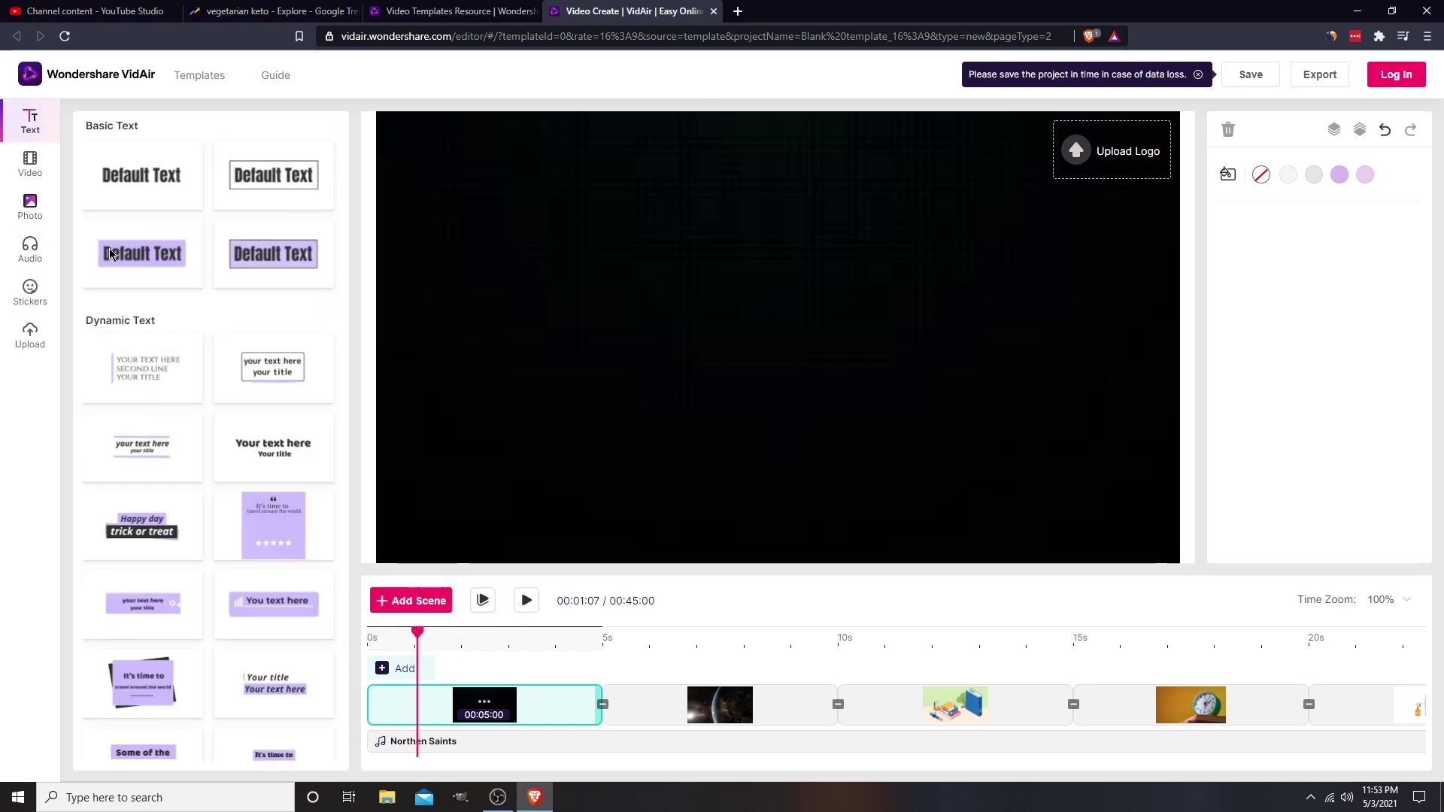
mouse_move(279, 252)
mouse_move(273, 184)
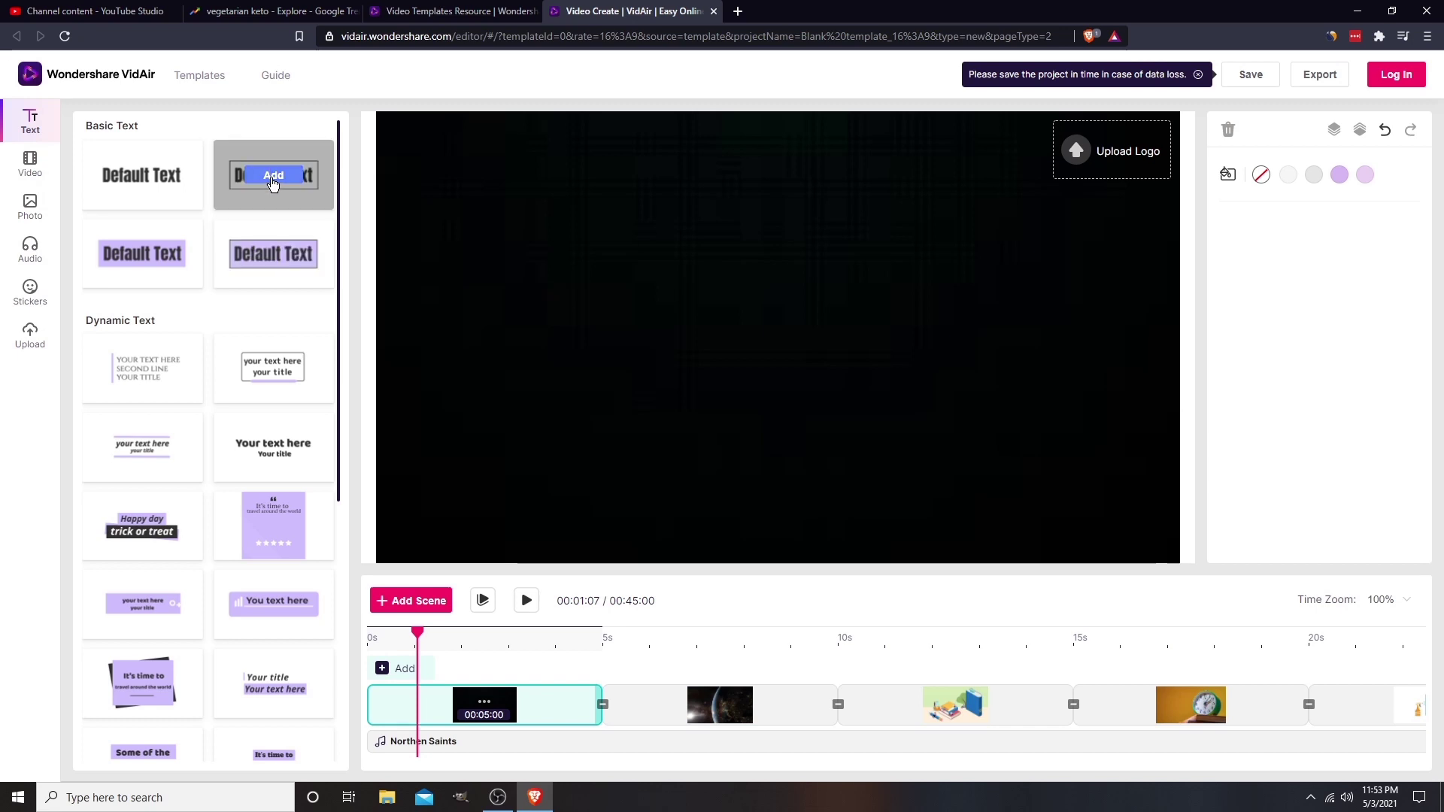
click(272, 177)
Step: Replace the default wording of the new text in the blank scene with "Welcome"
double_click(753, 352)
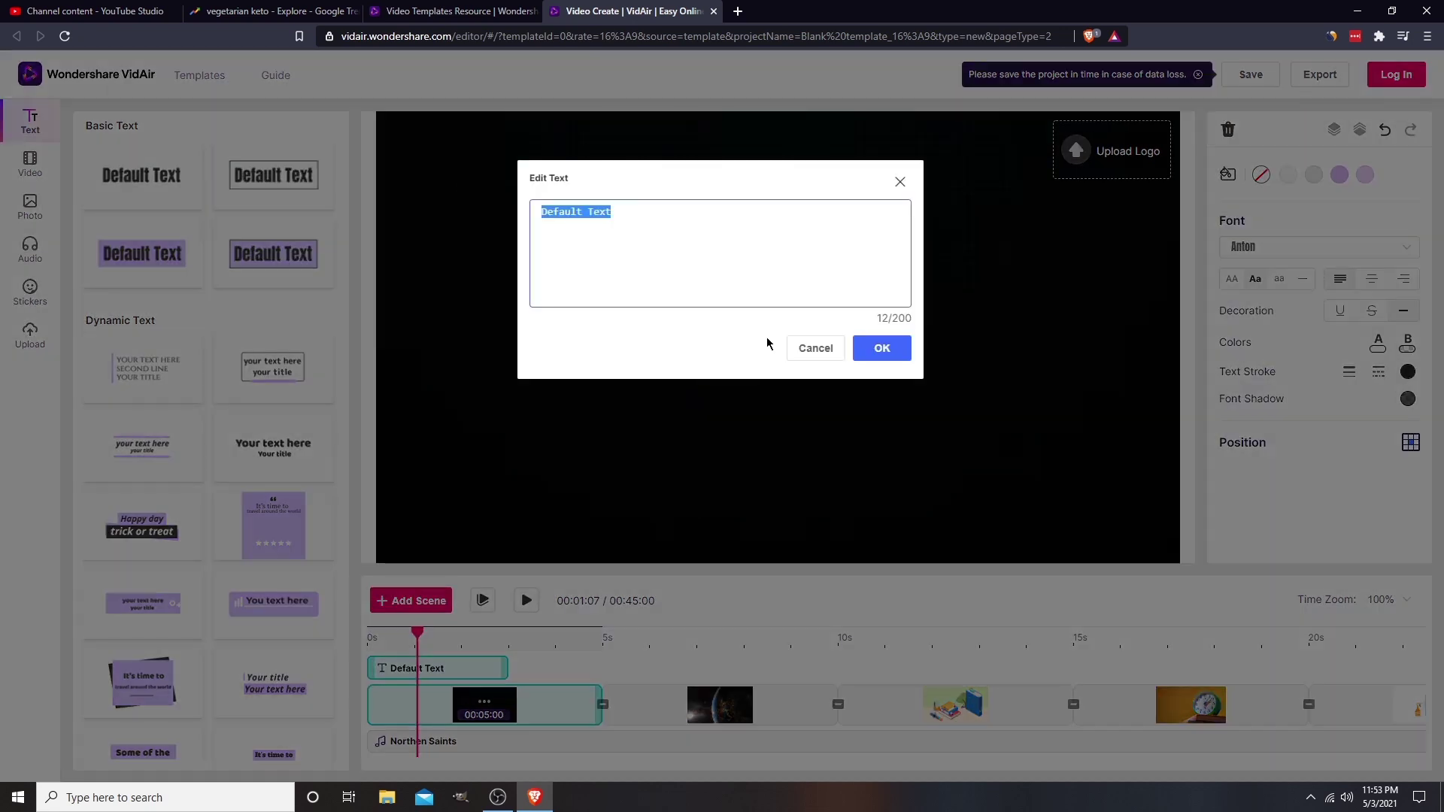
click(644, 226)
drag(644, 225, 534, 212)
text(Welcome)
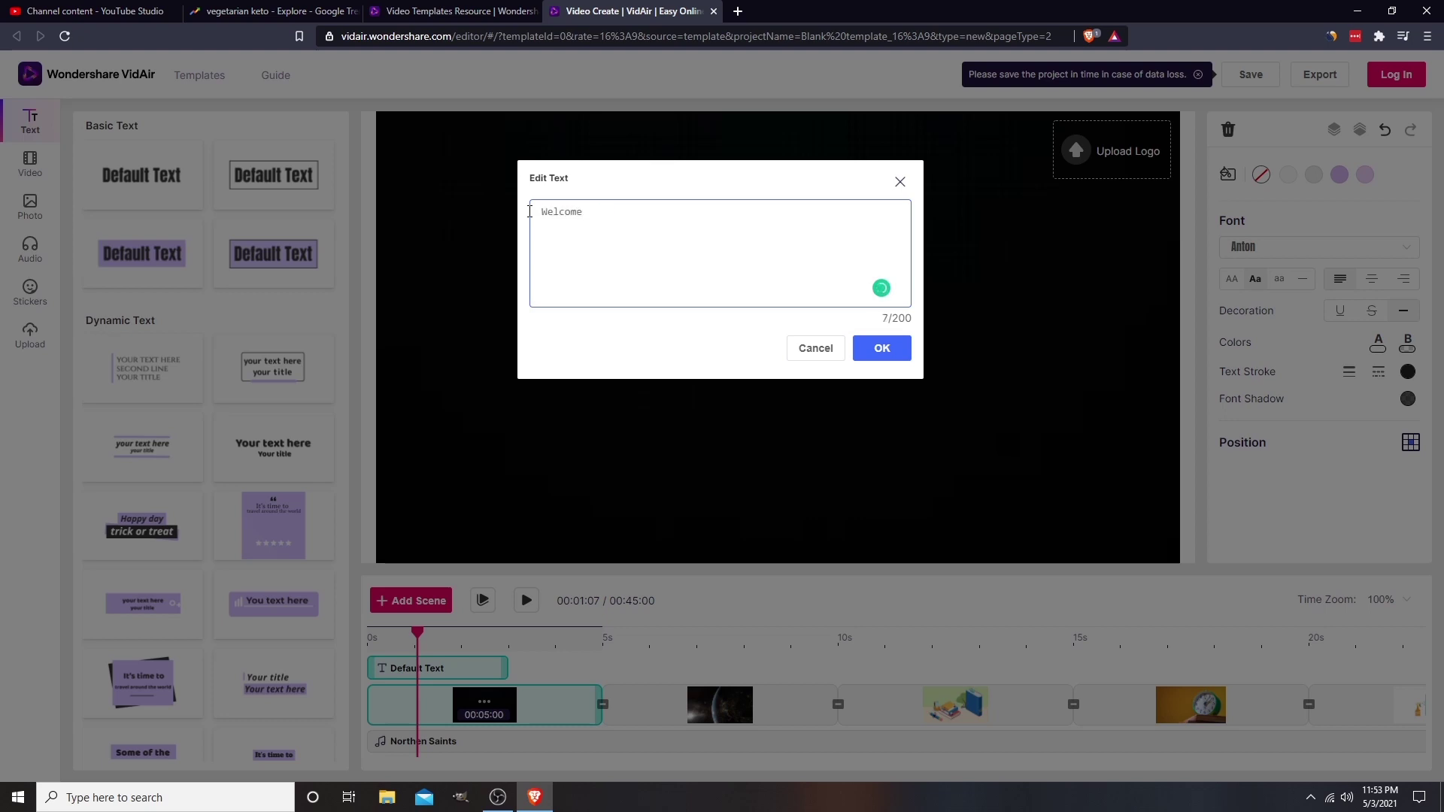
click(885, 349)
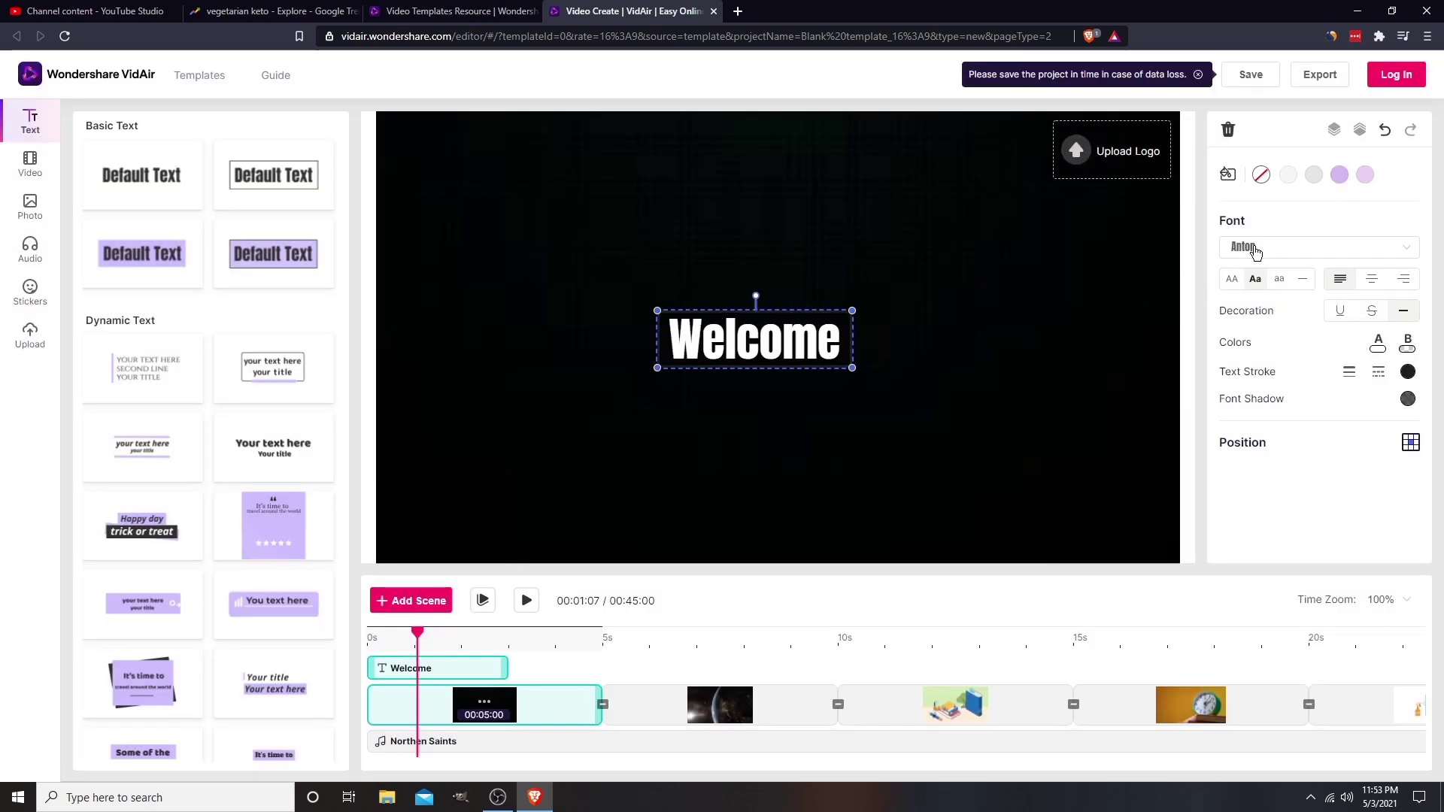
Step: Change the Welcome title's font to BebasNeue and shift the title back to the middle of the frame
click(1252, 249)
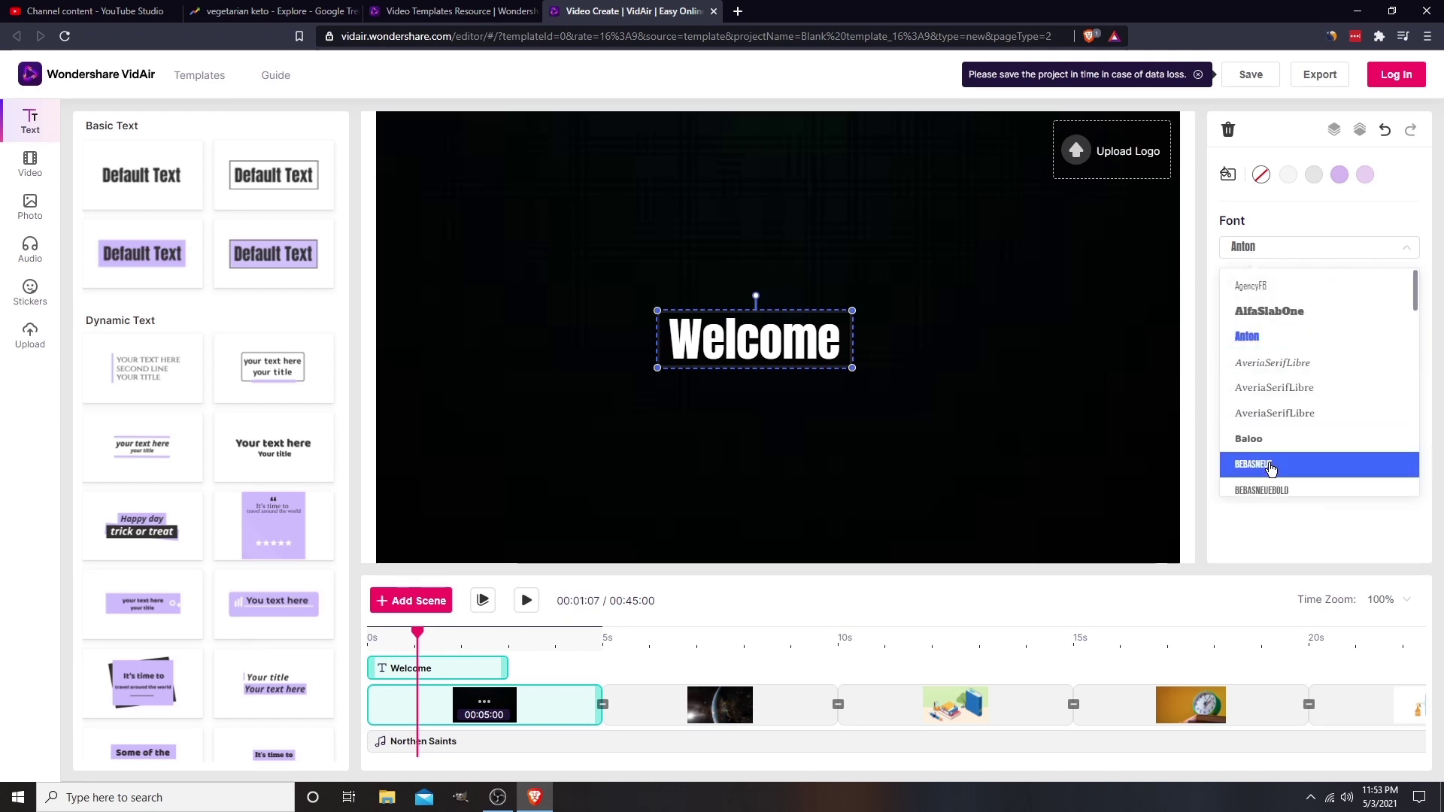
click(1270, 469)
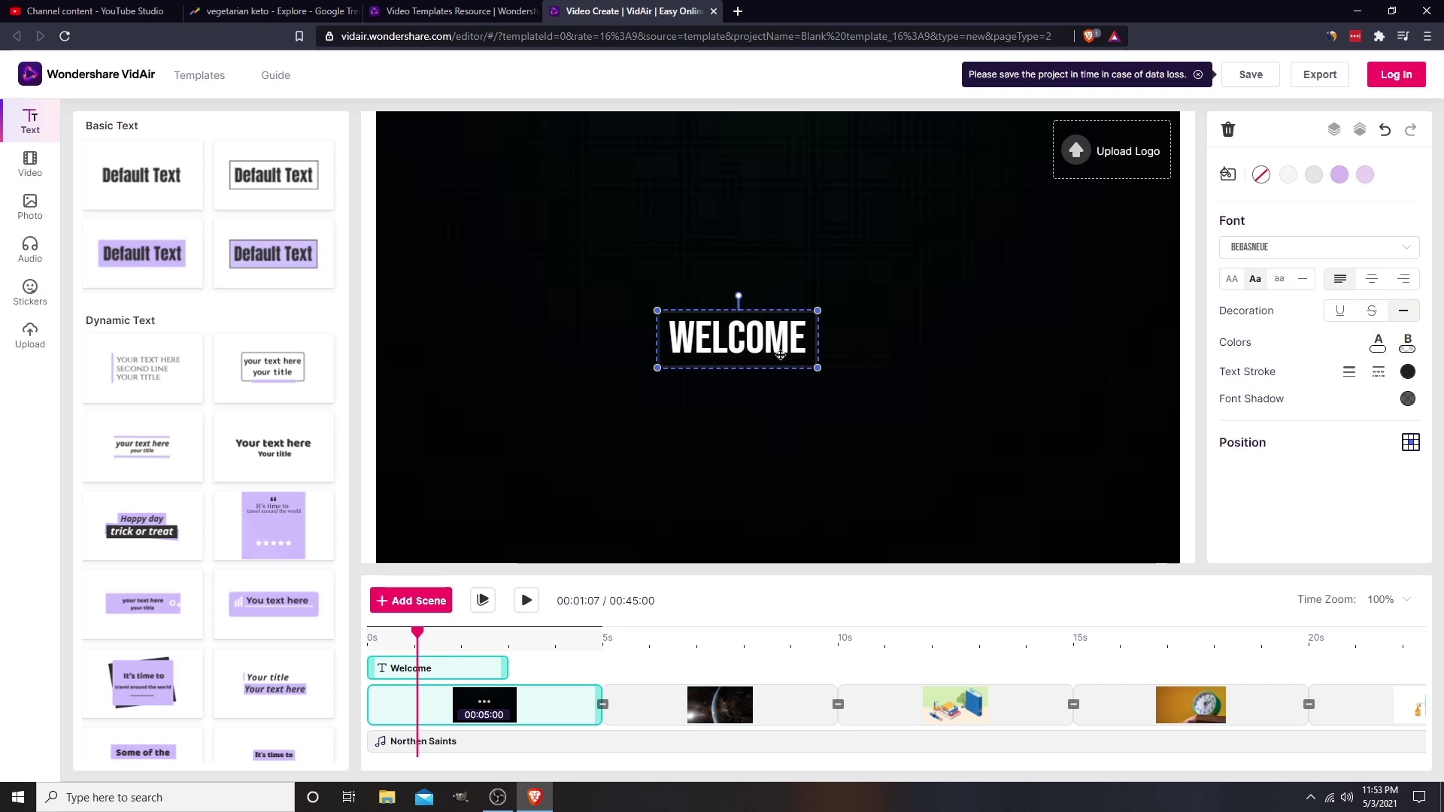
drag(756, 344, 792, 340)
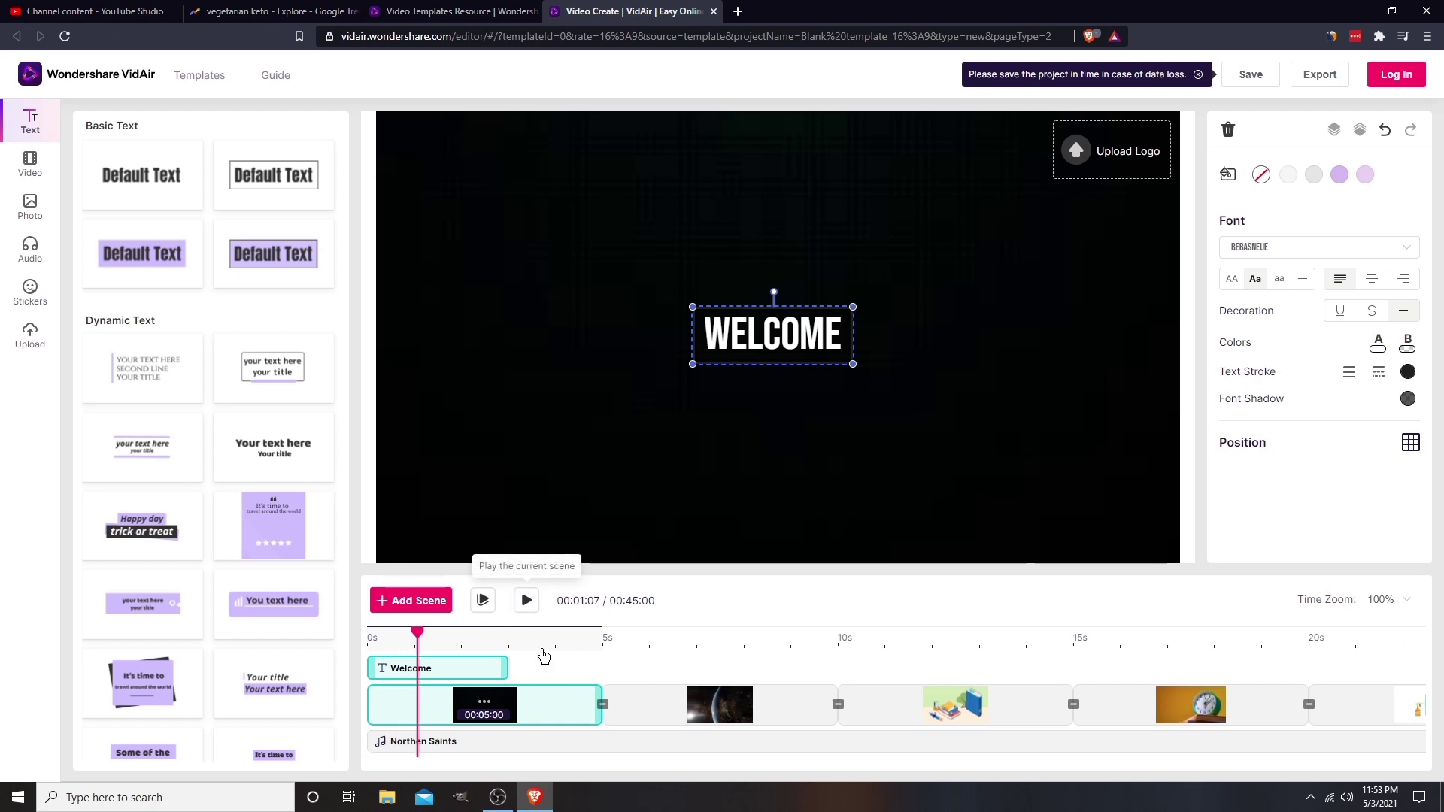
Step: Preview several dynamic text styles for the Earth scene and add the "Happy day trick or treat" style to it at about 5 seconds
drag(416, 630, 611, 661)
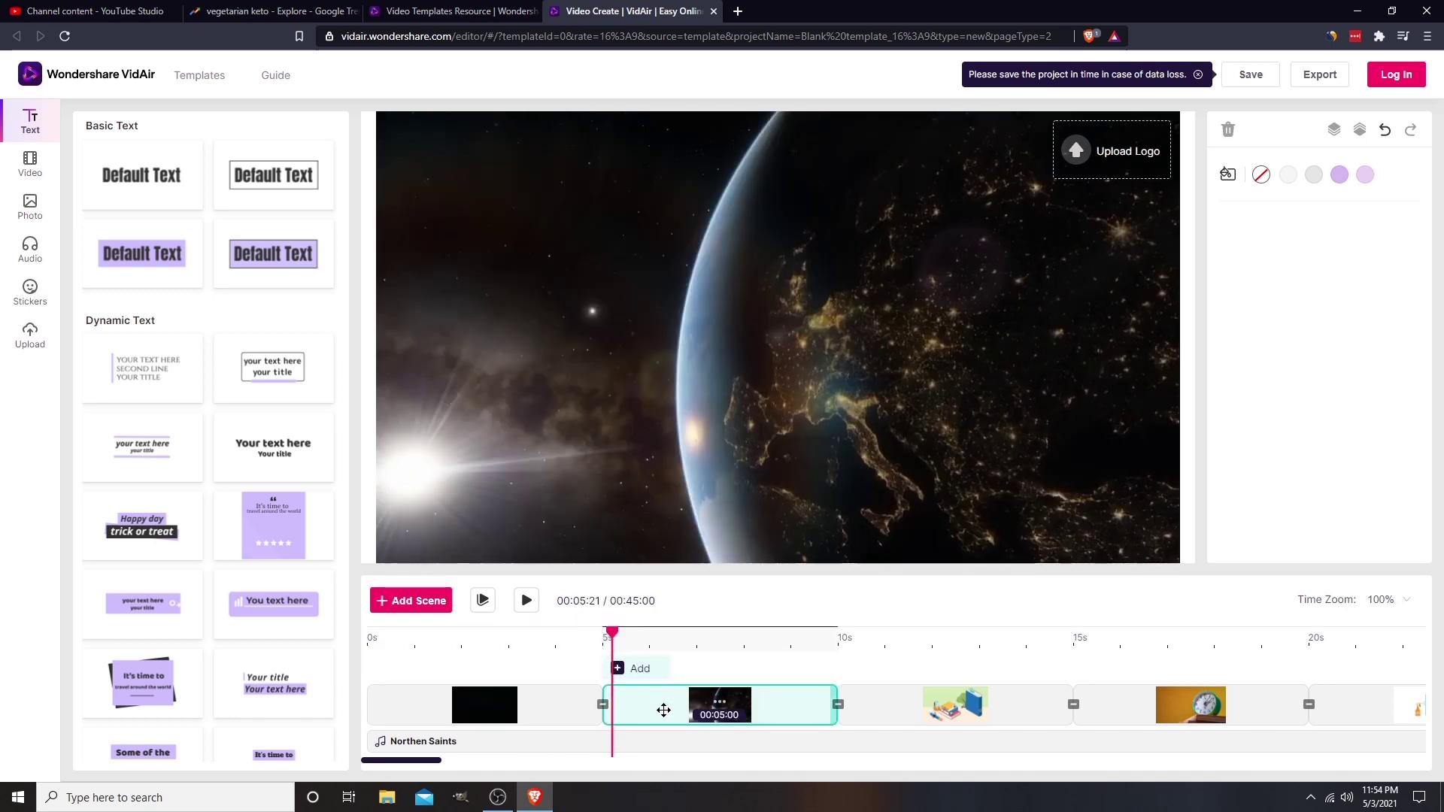
click(639, 670)
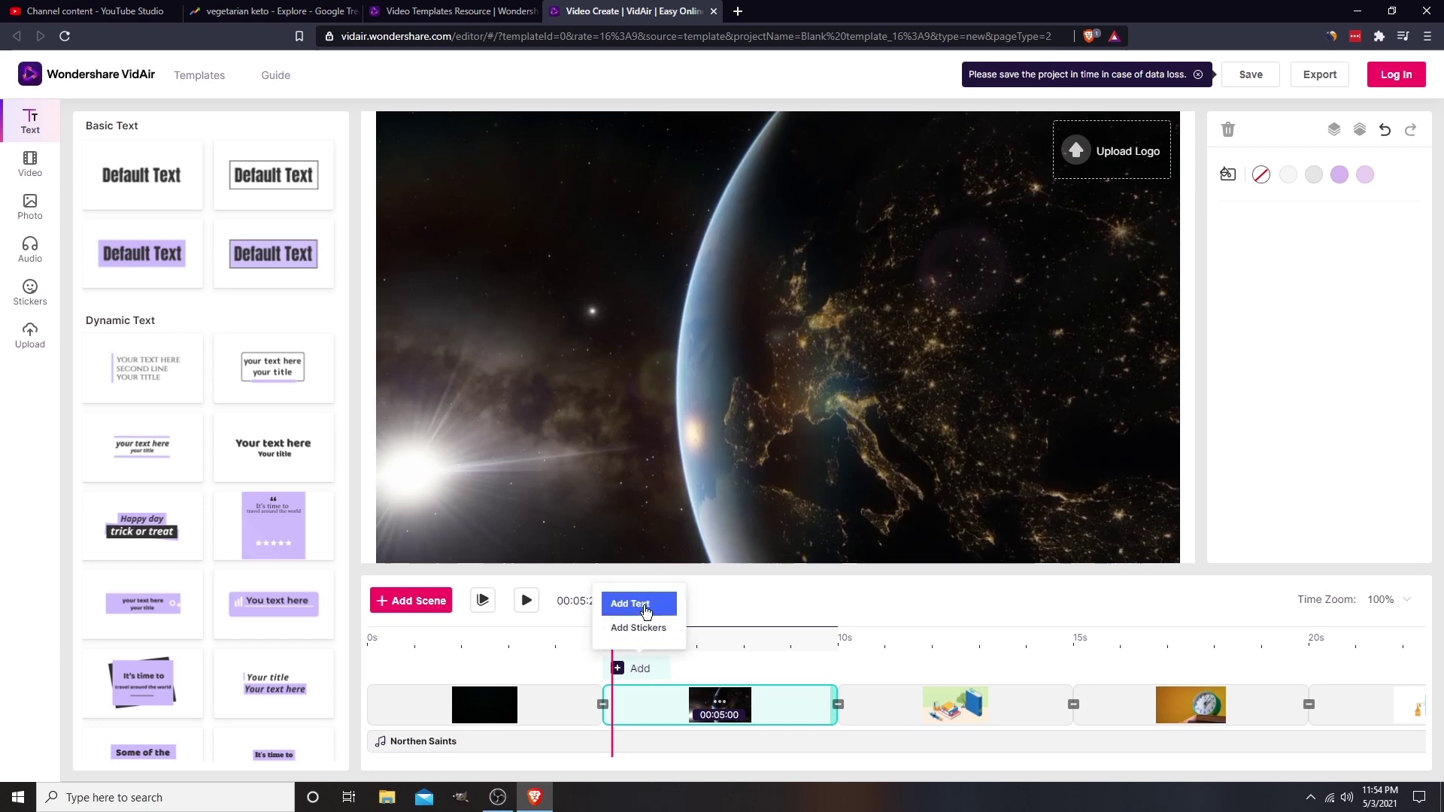
click(630, 603)
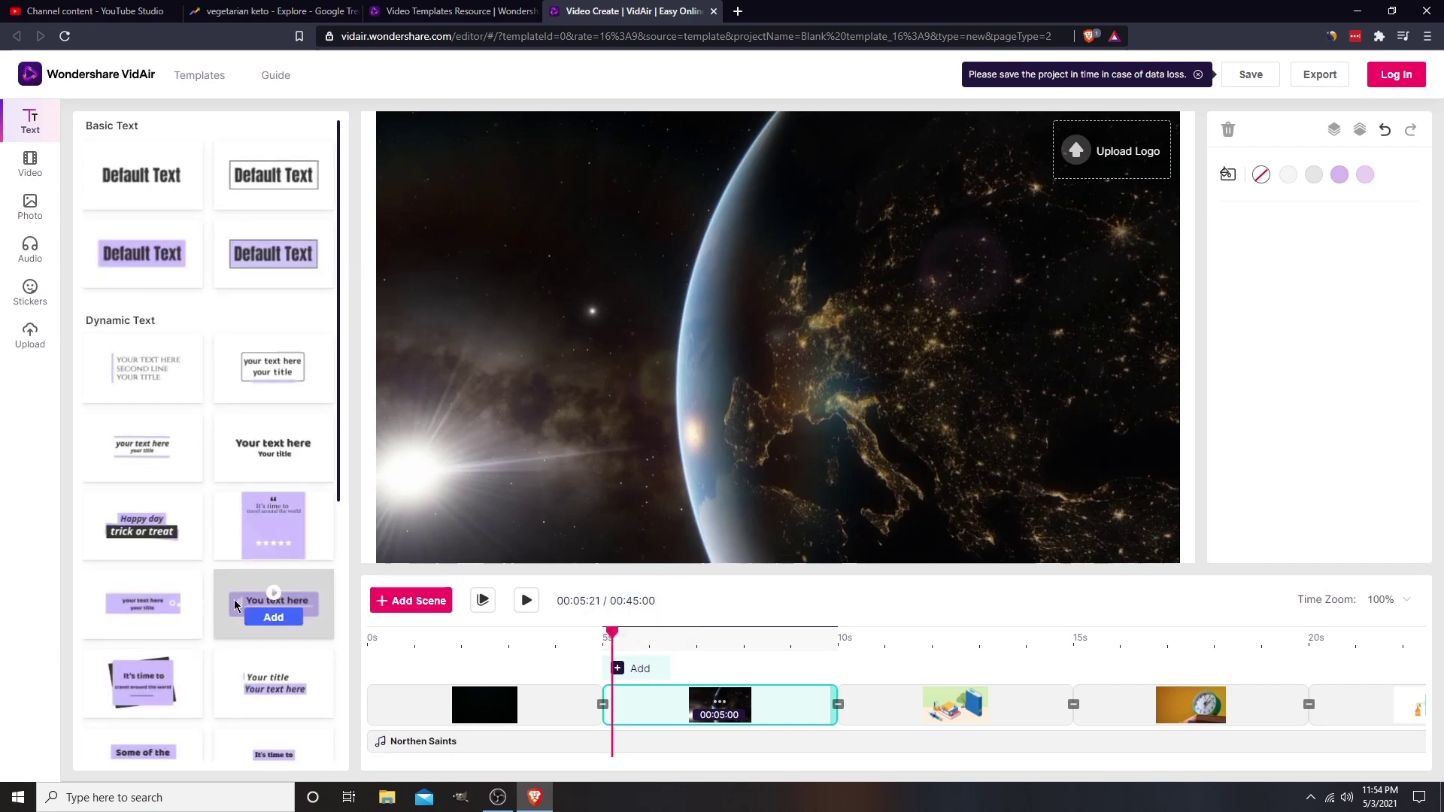
scroll(193, 509, down, 2)
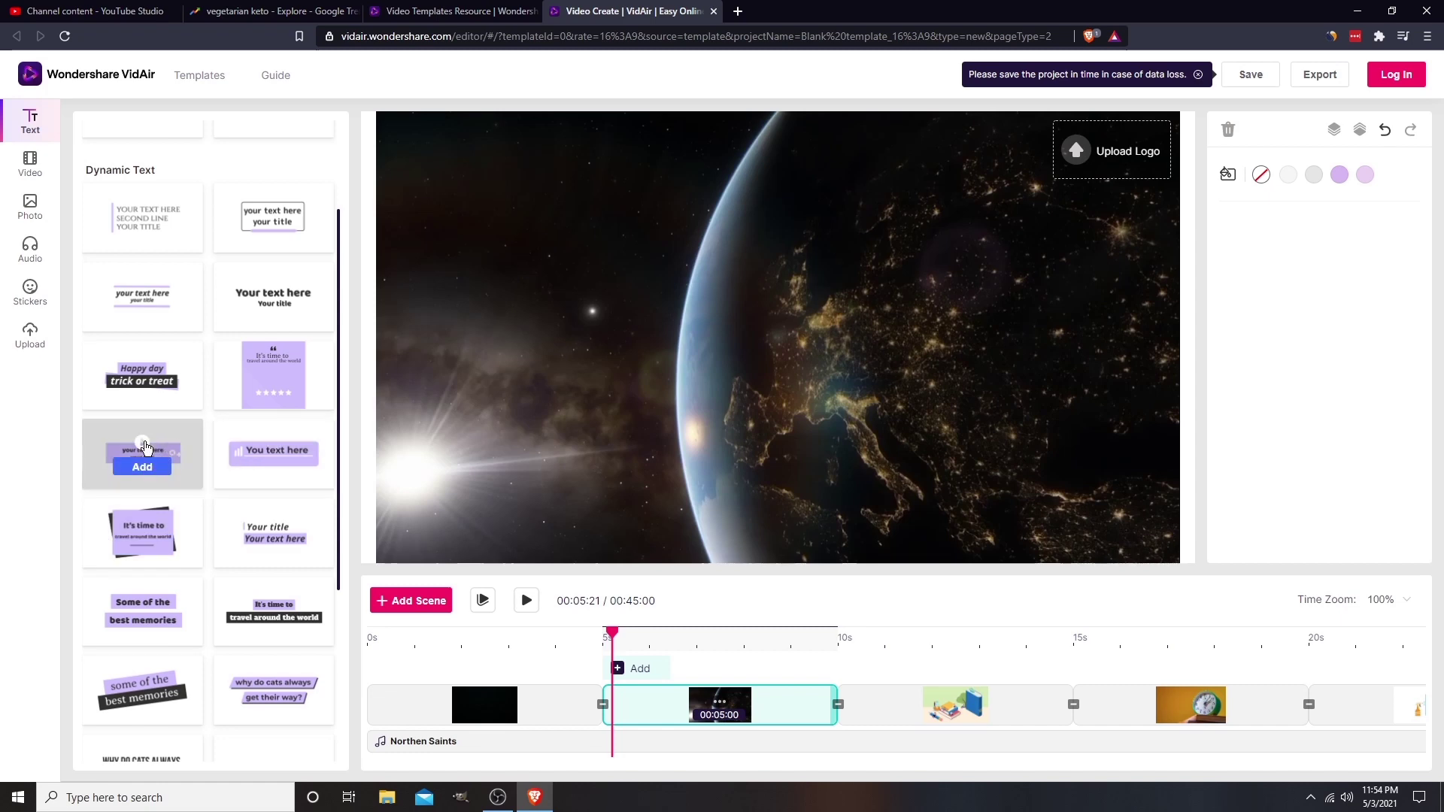
click(144, 445)
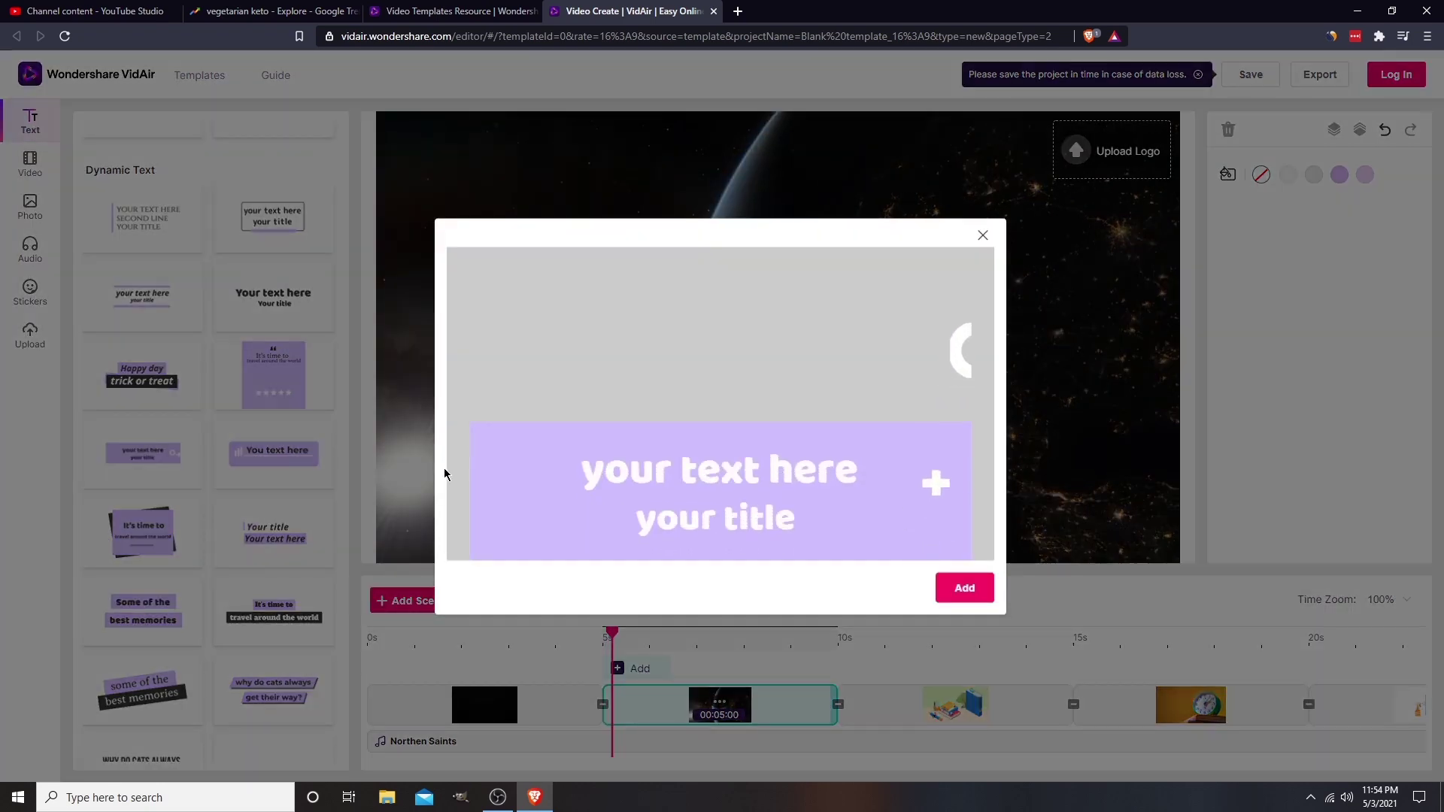
click(983, 237)
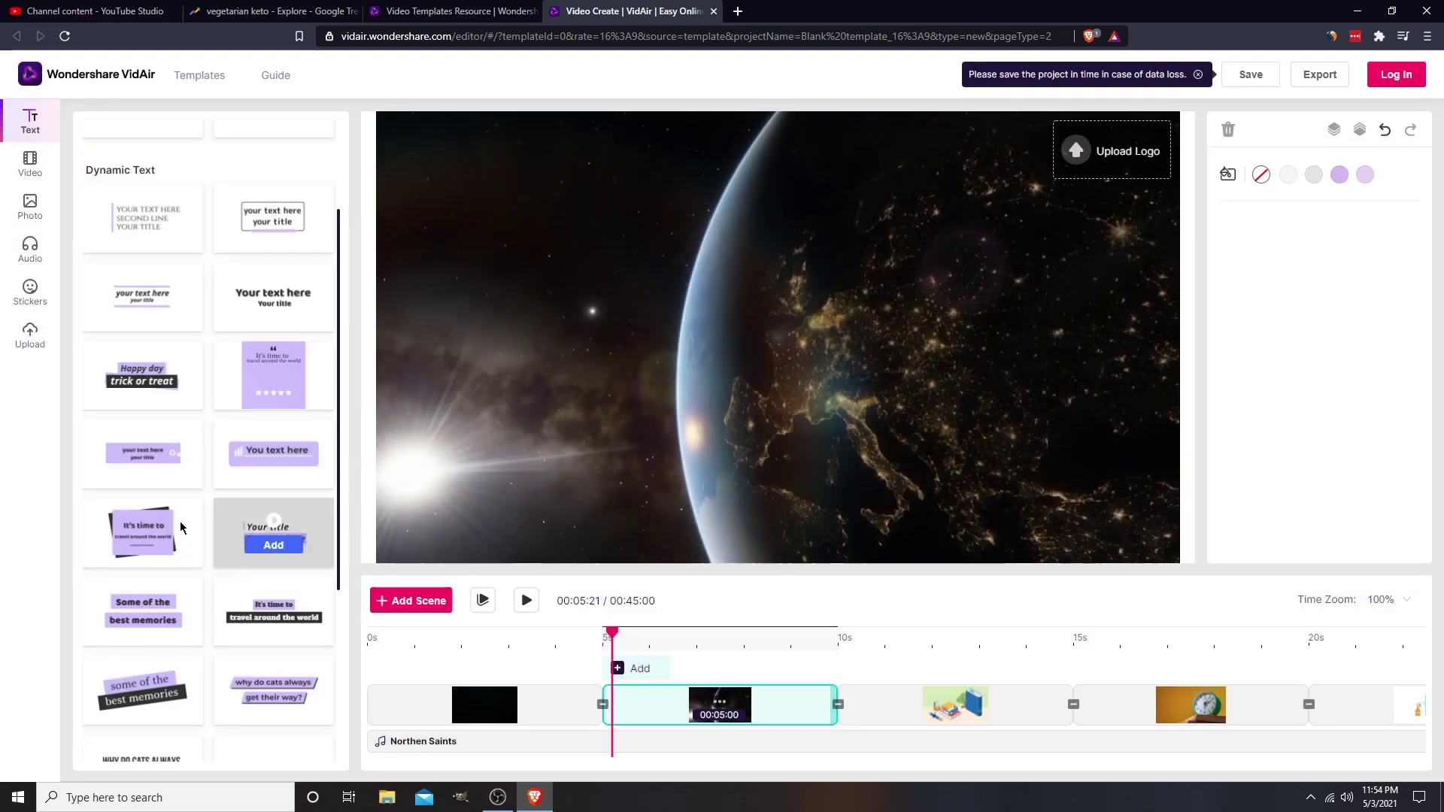
click(274, 449)
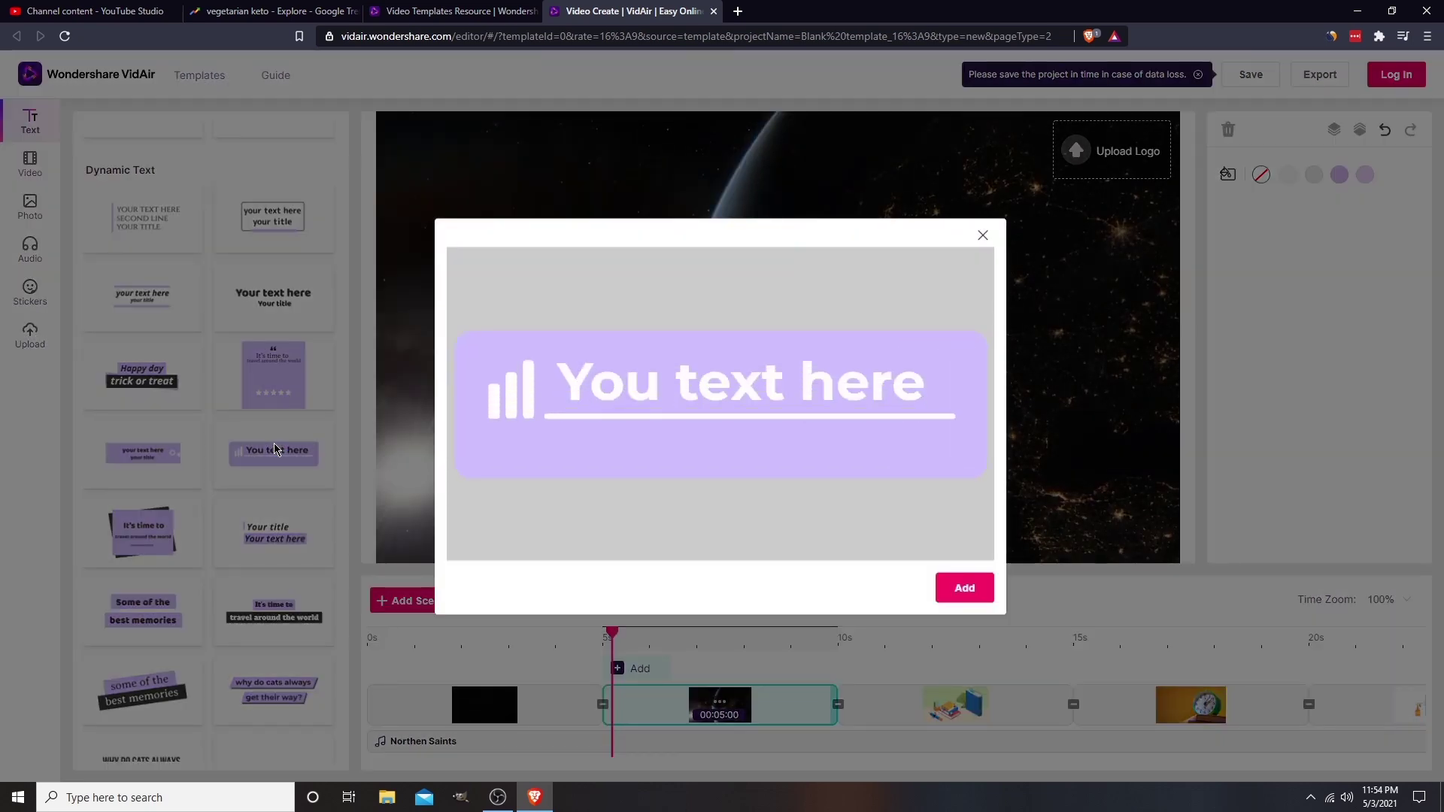
click(983, 238)
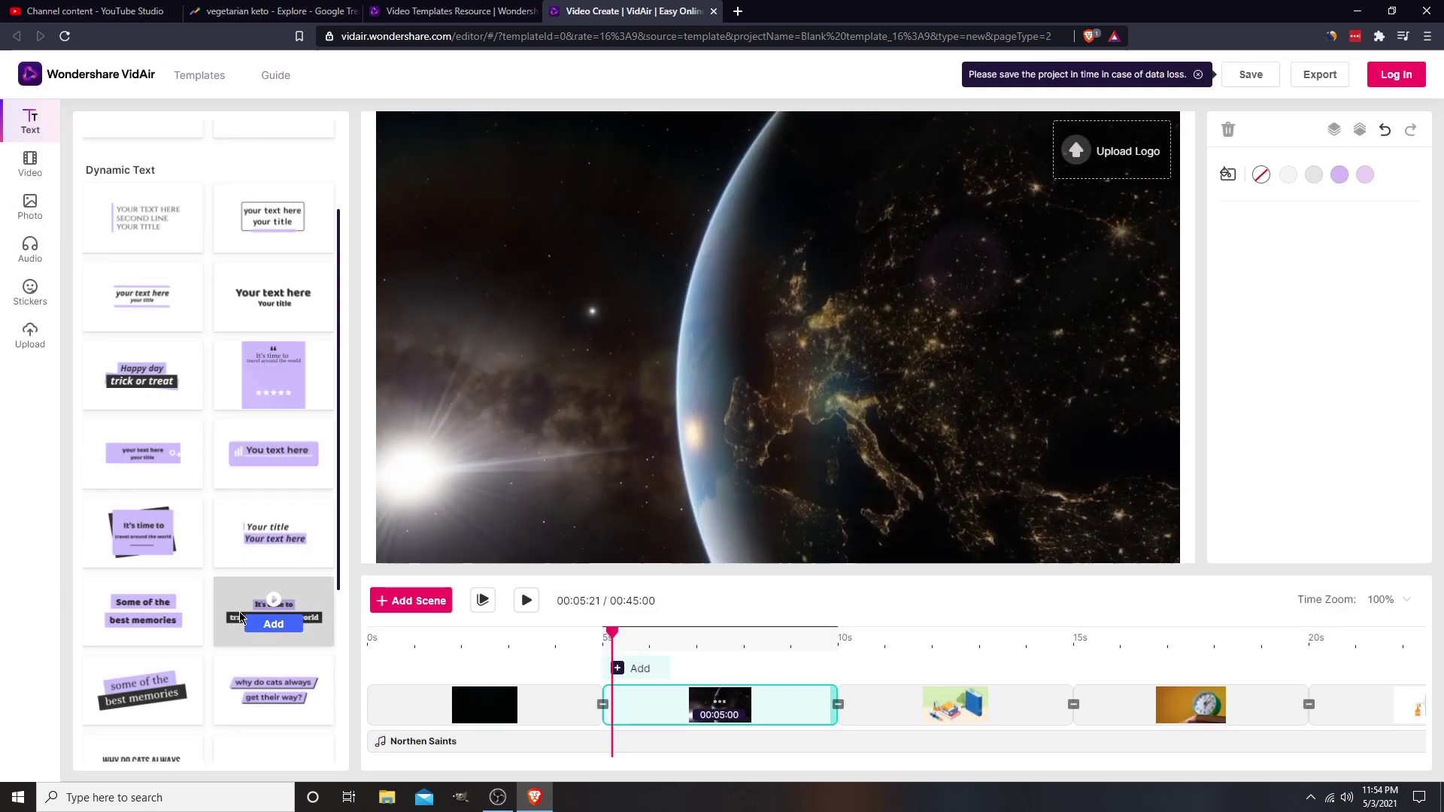
mouse_move(153, 400)
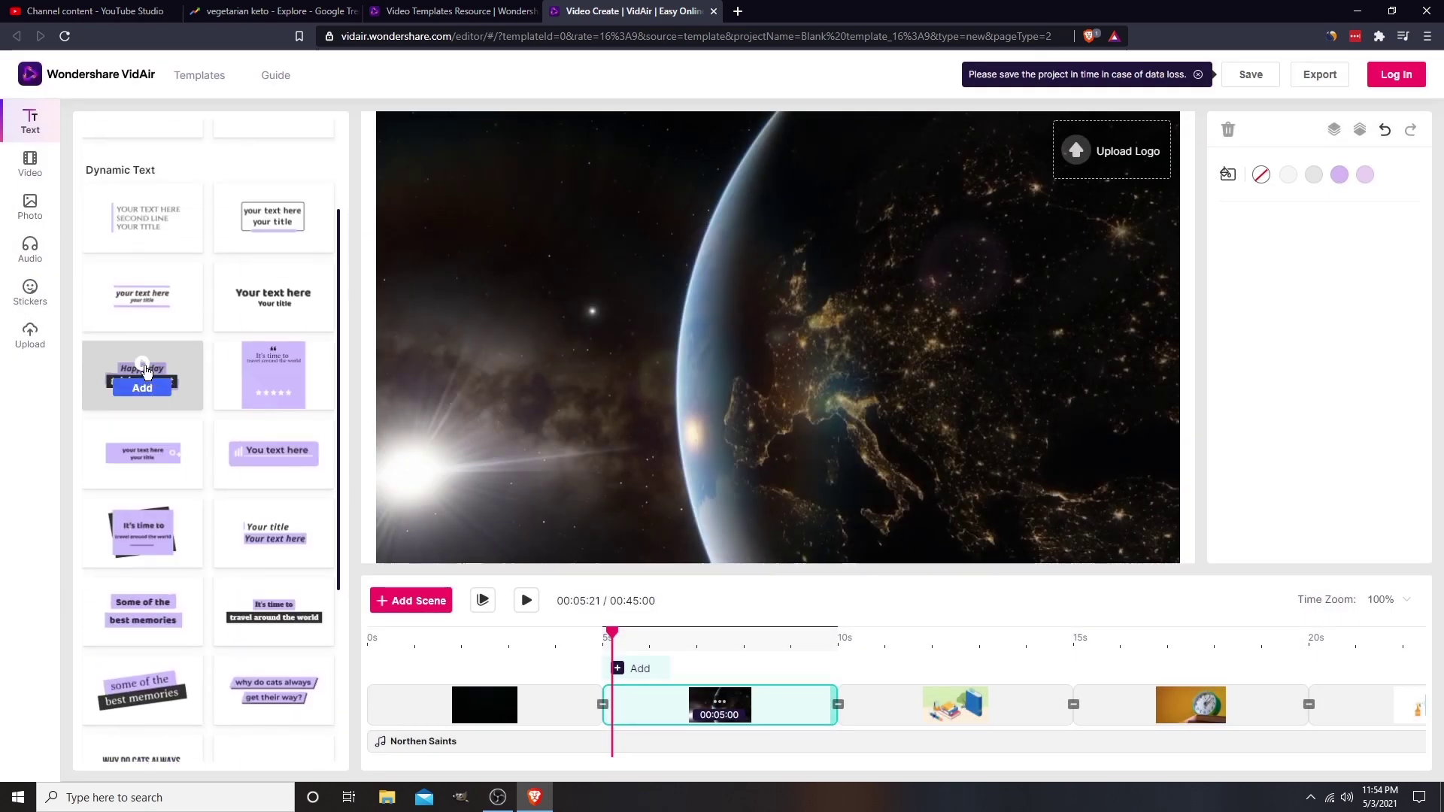
click(146, 370)
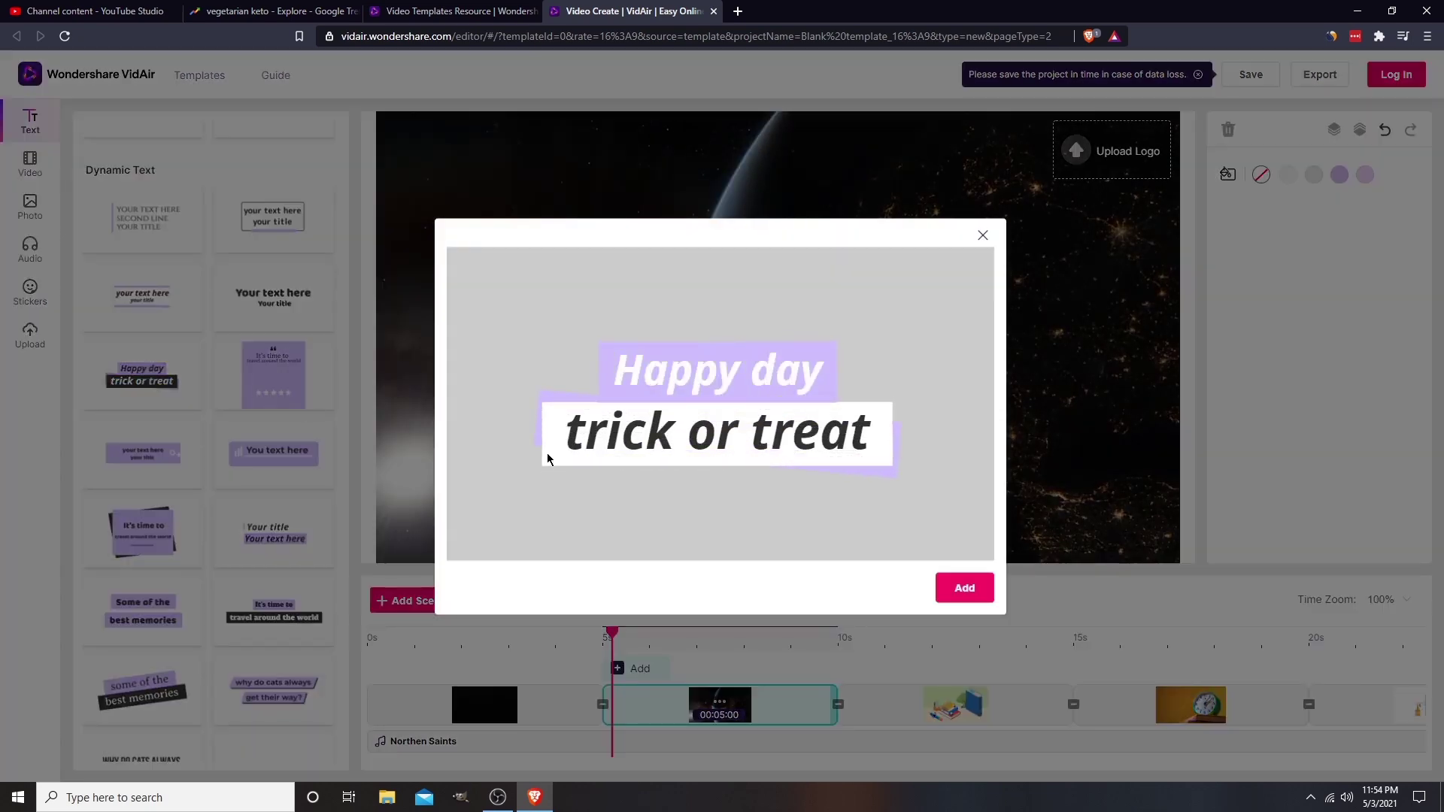
click(963, 590)
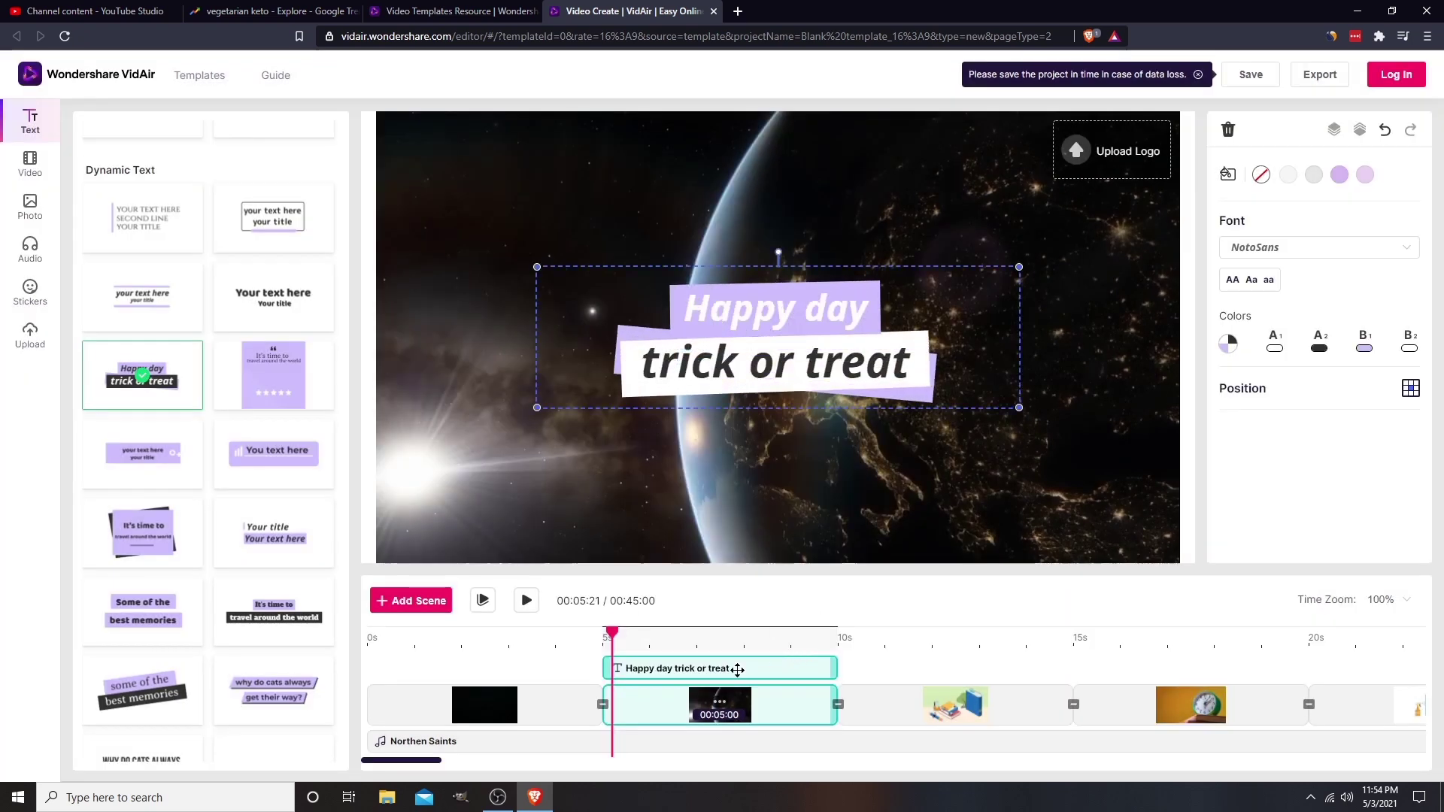
Step: Change the Earth scene's title to "Welcome to" on the first line and "Rajib Studio Youtube channel" on the second
double_click(733, 318)
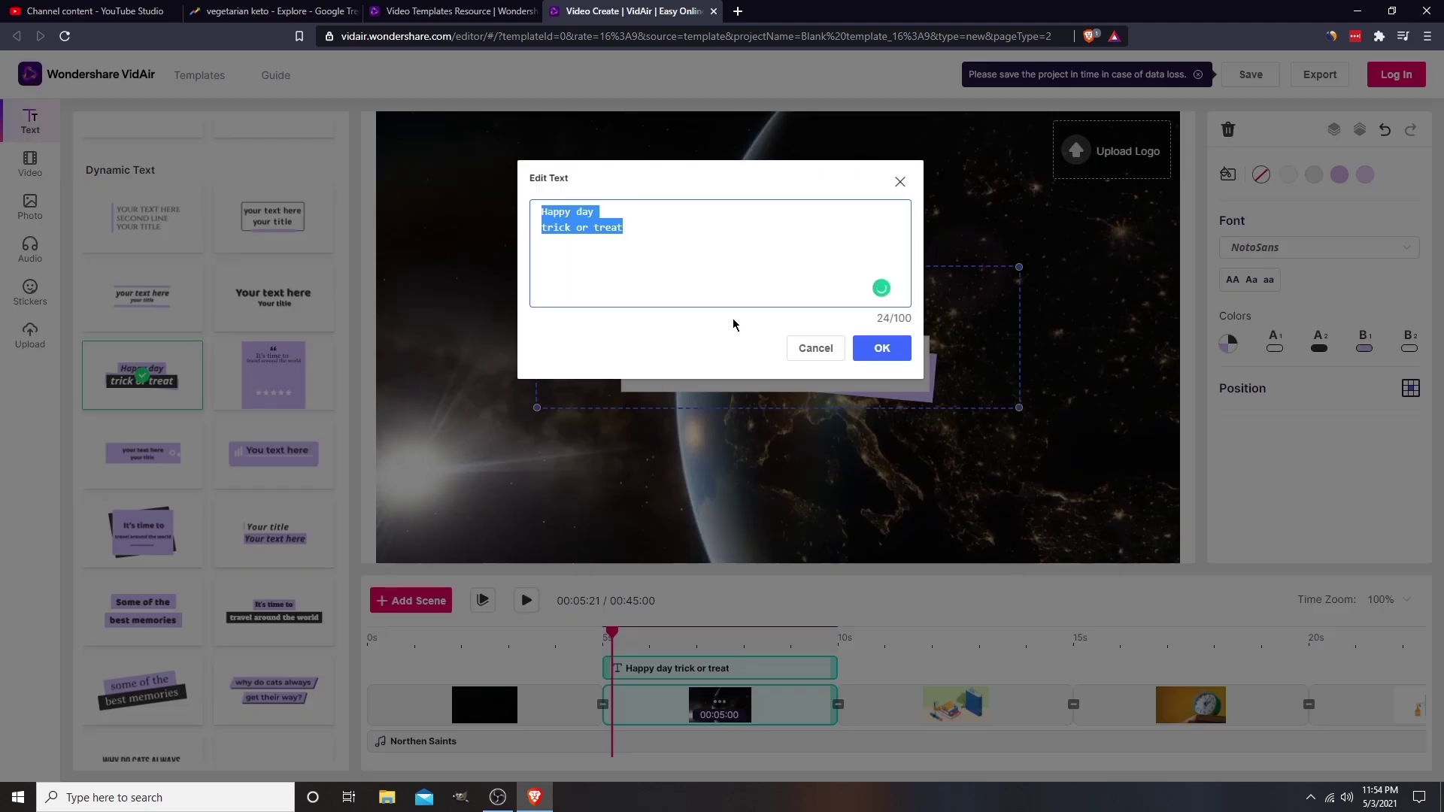
click(667, 278)
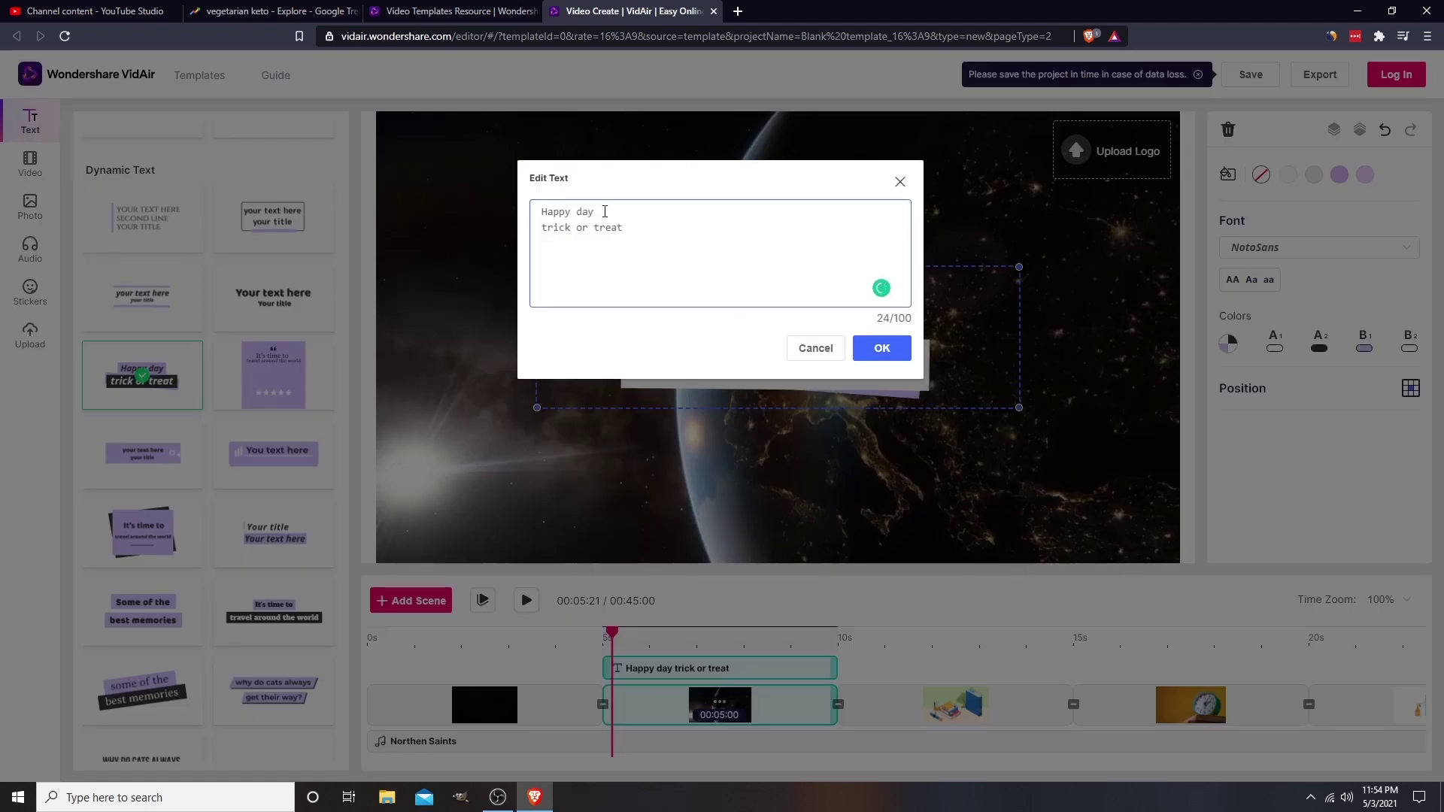
key(BackSpace)
key(BackSpace)
key(BackSpace)
text(Welcome to)
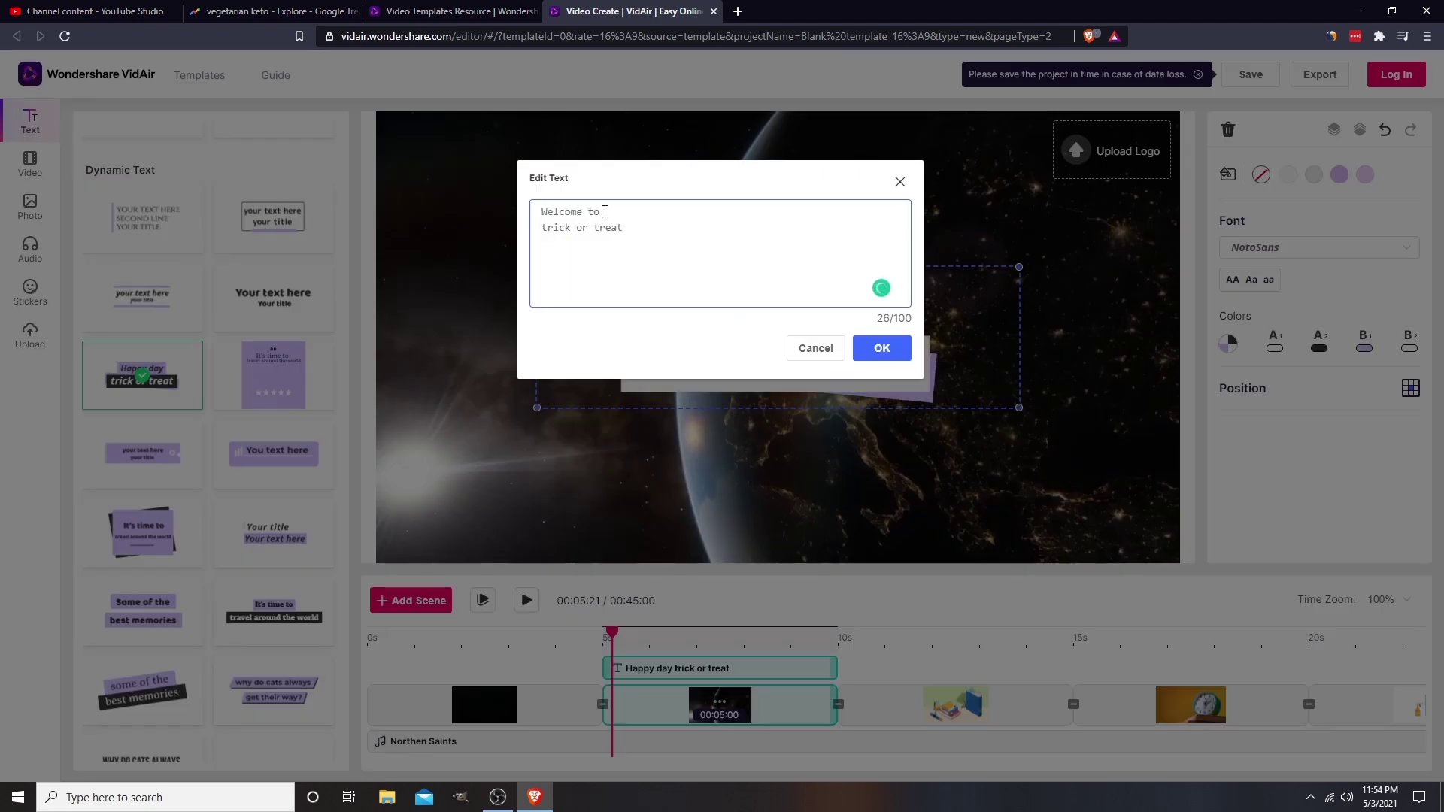
text(Ralph Studio Youtube)
click(891, 356)
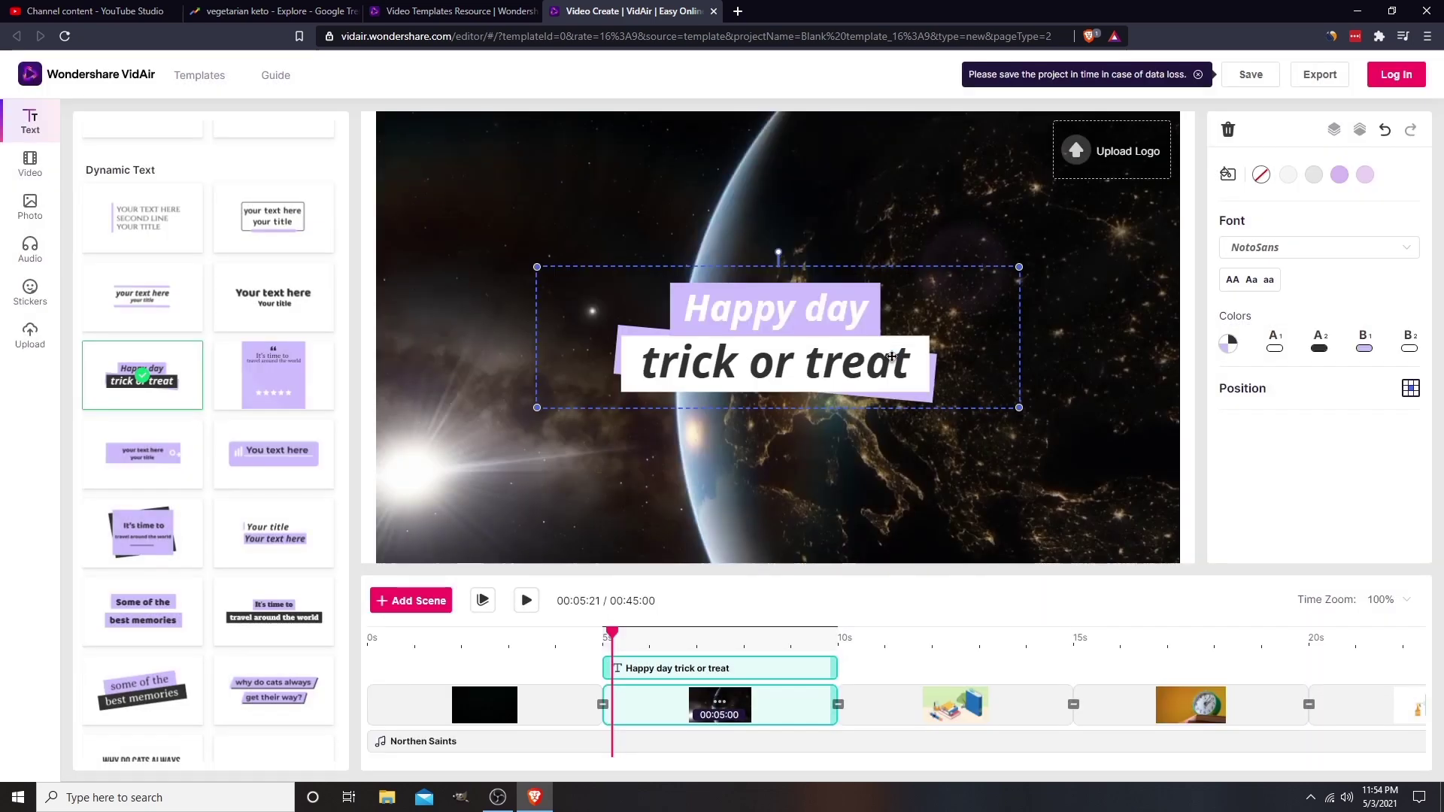
Step: Scrub through the Earth scene to check its animated title and play the whole video
drag(612, 632, 780, 639)
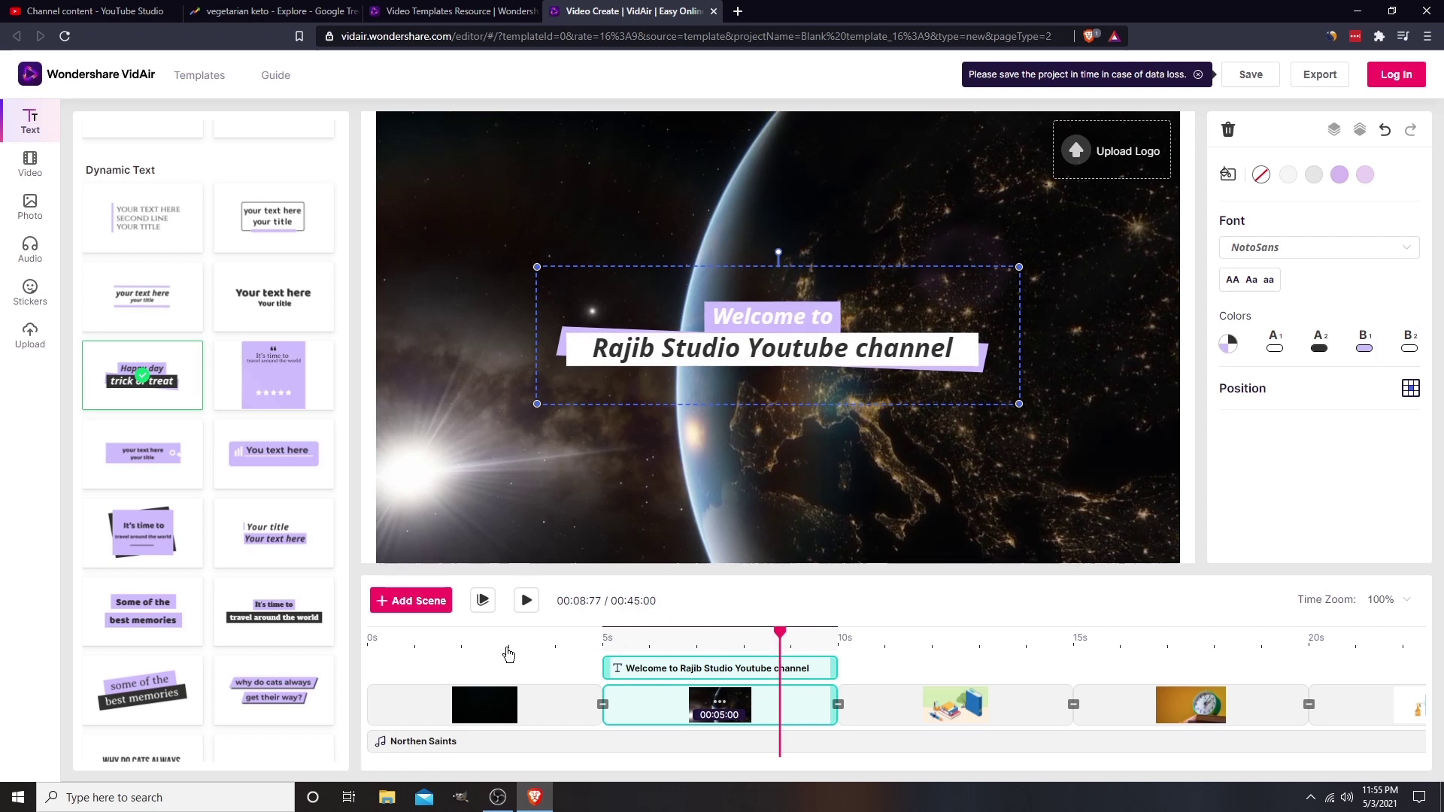
click(483, 600)
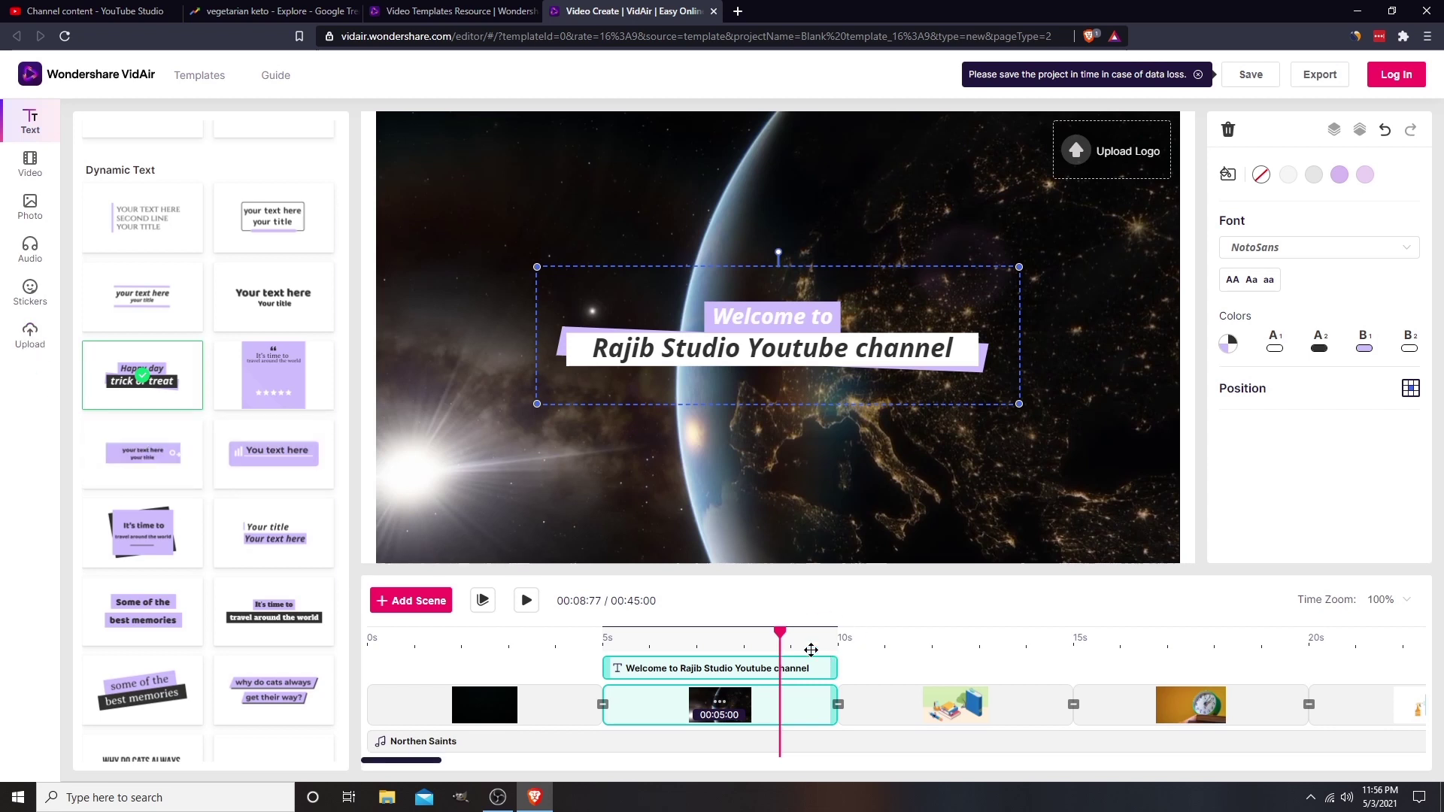
Step: Scrub through the books scene and move the playhead to the end of the final cat scene
drag(780, 634, 1057, 645)
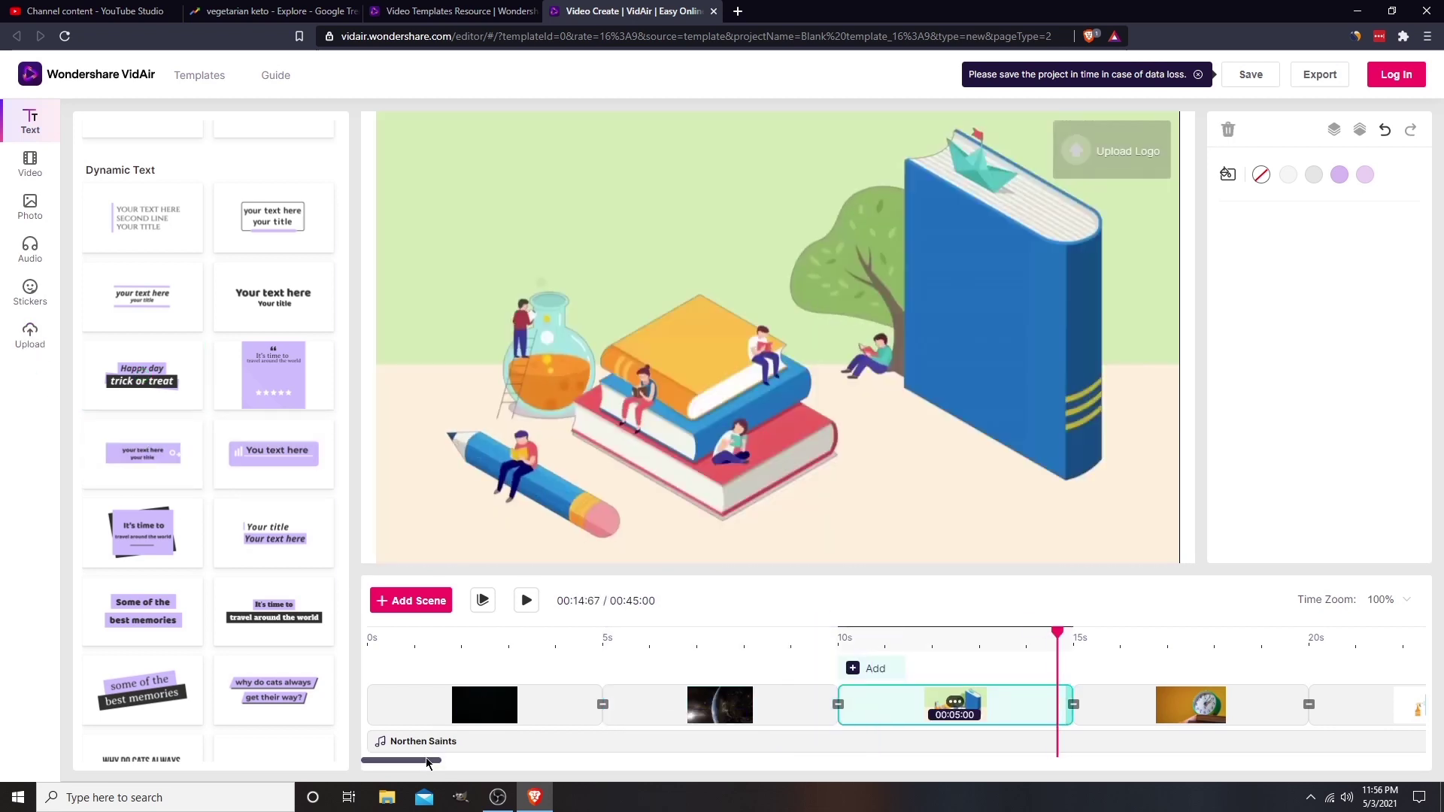
drag(432, 756, 564, 763)
click(650, 638)
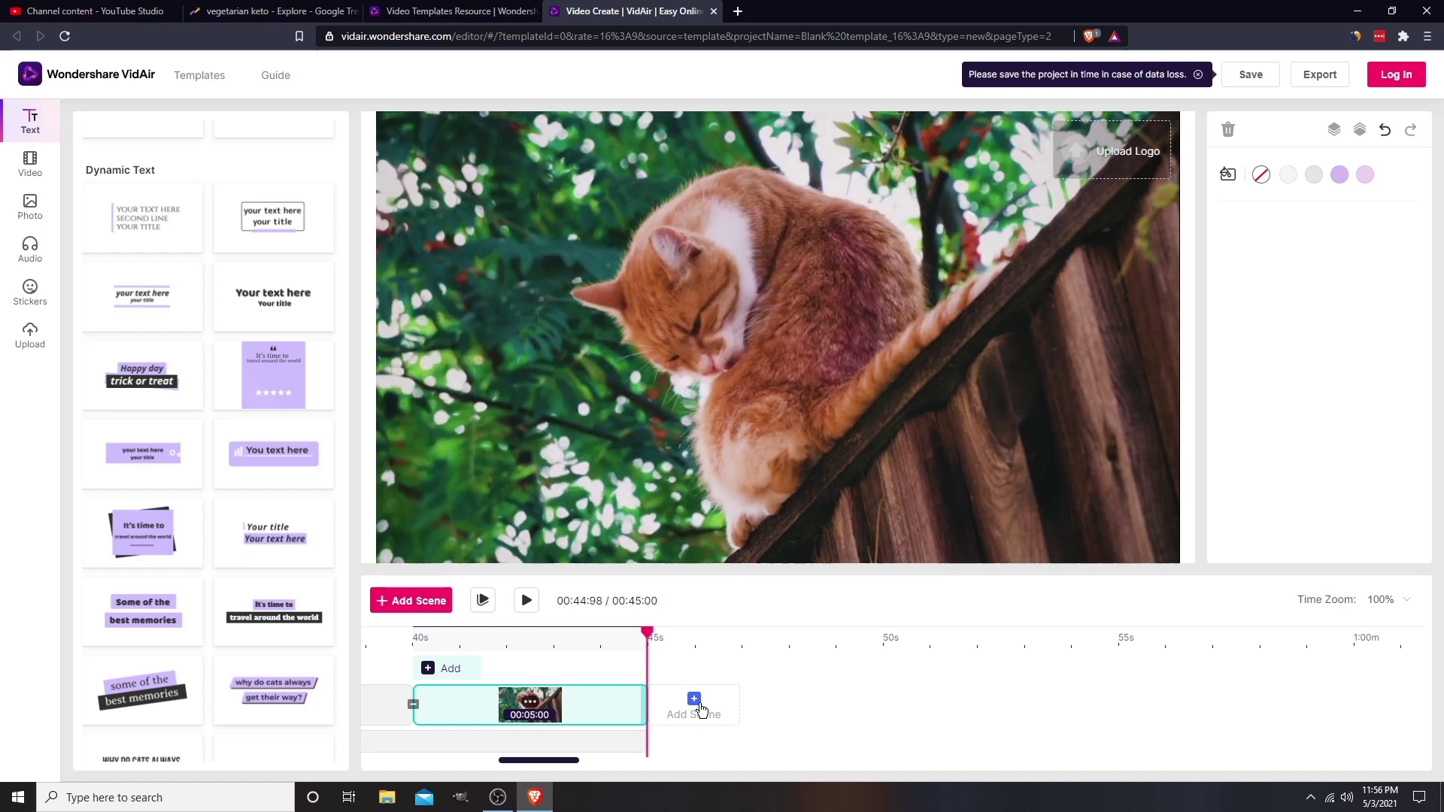
Step: Start uploading local media and sign in to the Wondershare account with Facebook
click(29, 342)
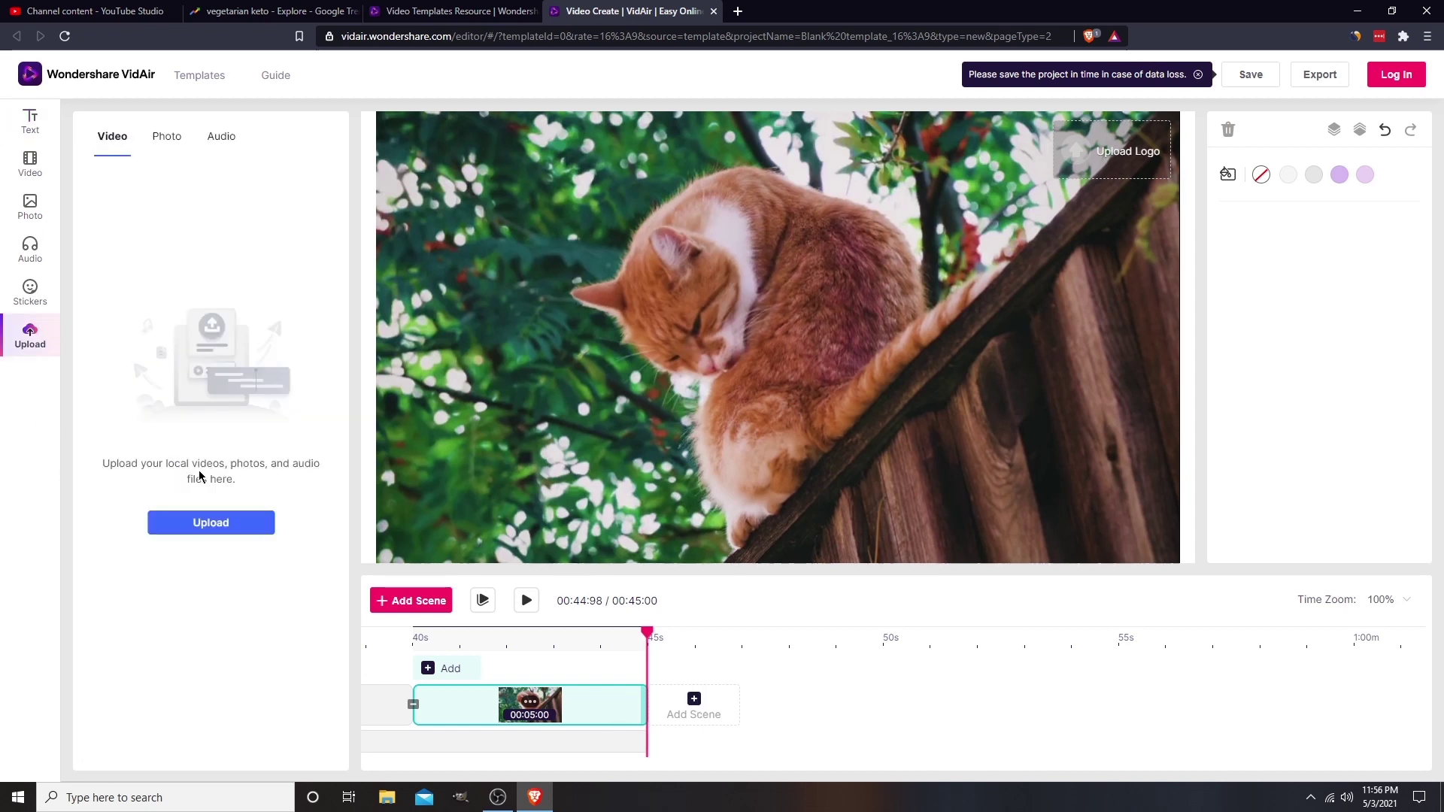
click(215, 525)
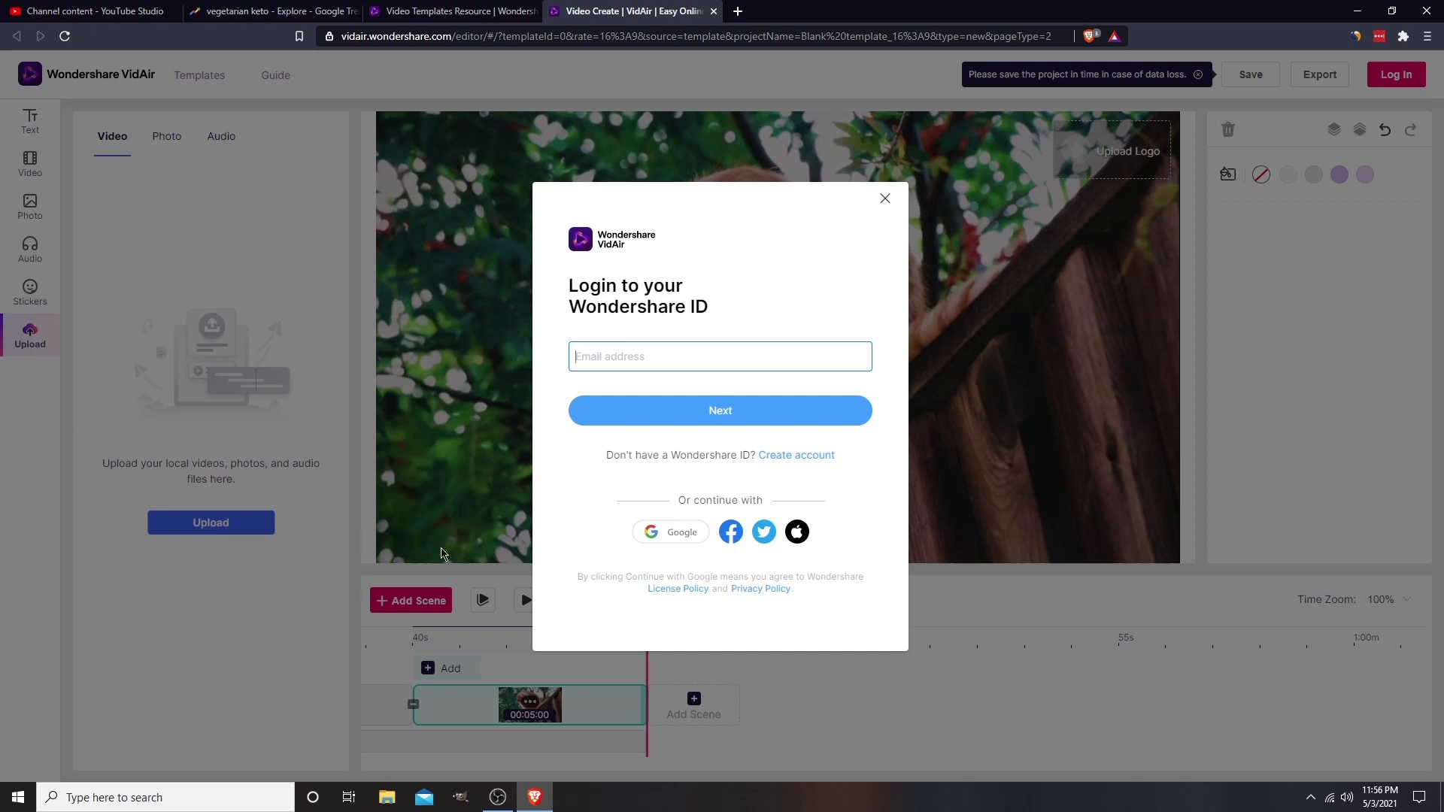
click(730, 531)
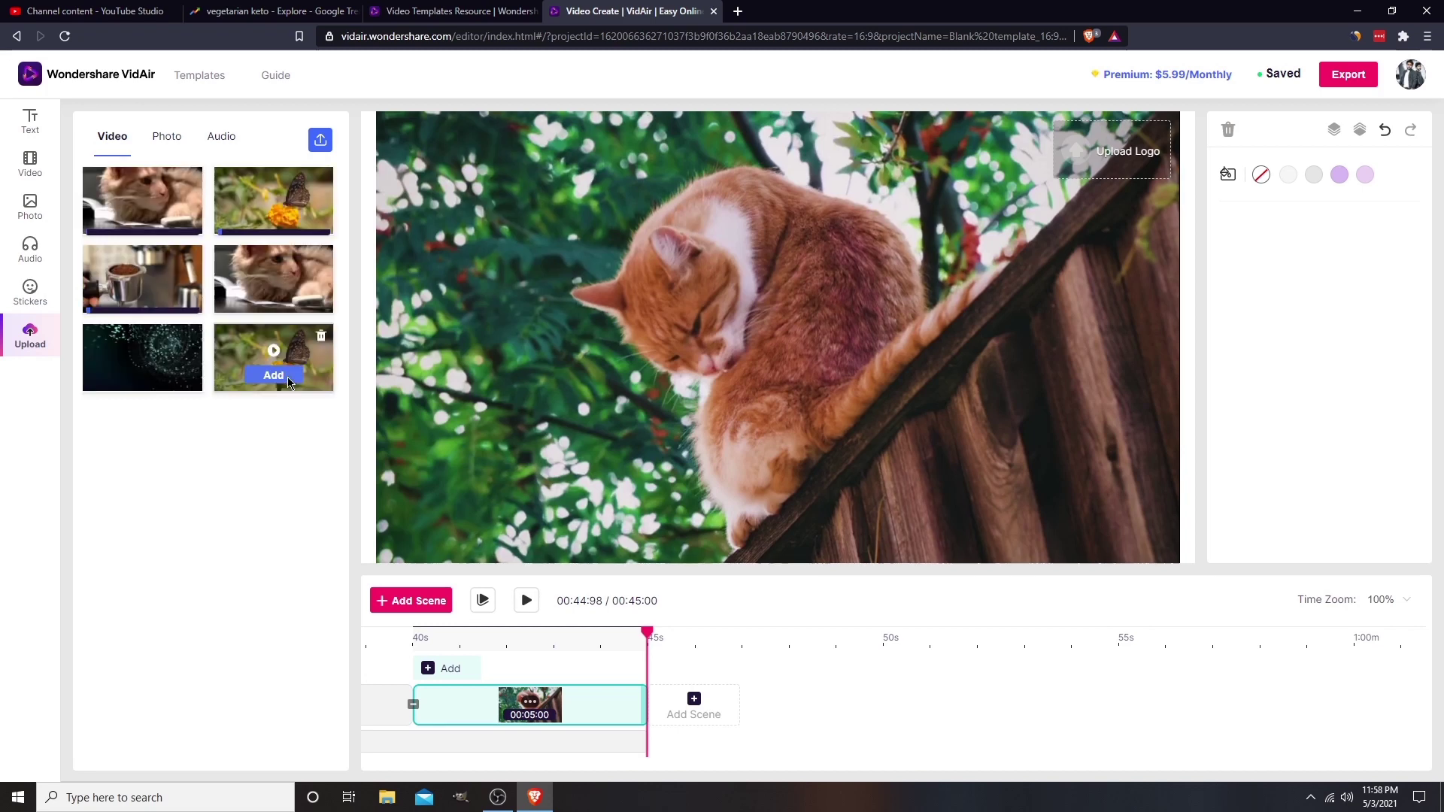
Step: Add the uploaded teal particle clip as a full 9-second scene after the cat scene and play it from about 45 seconds
click(287, 376)
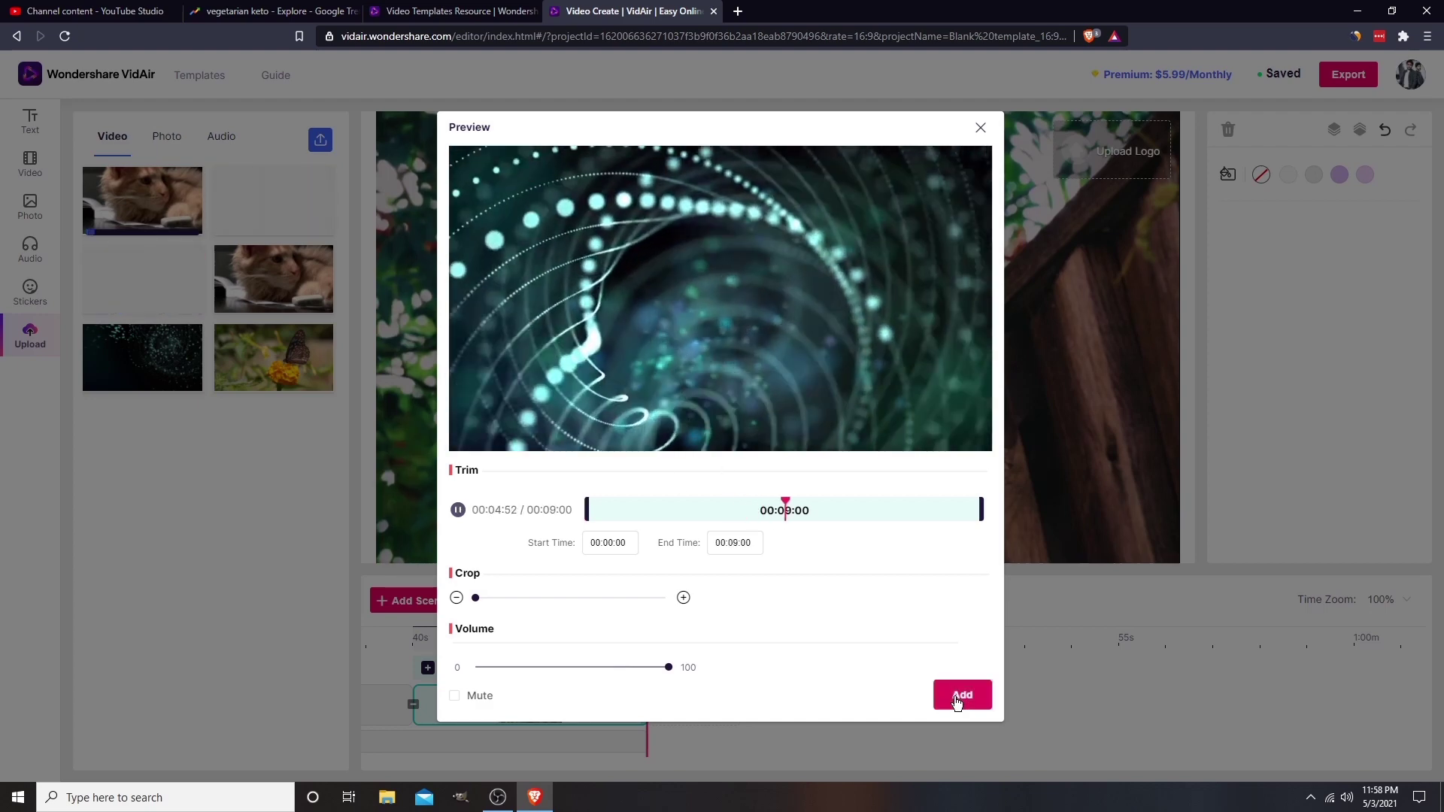
click(957, 702)
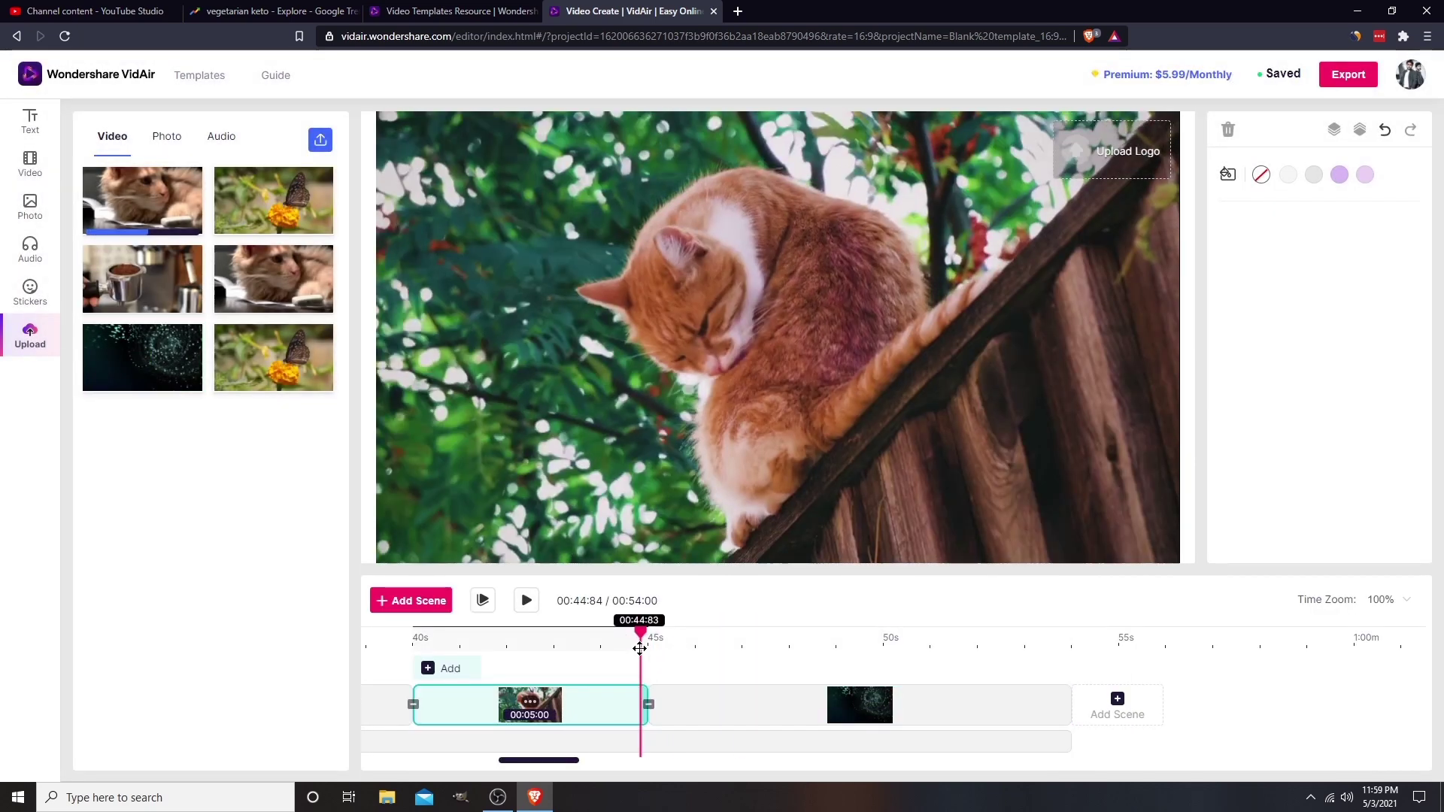
click(655, 637)
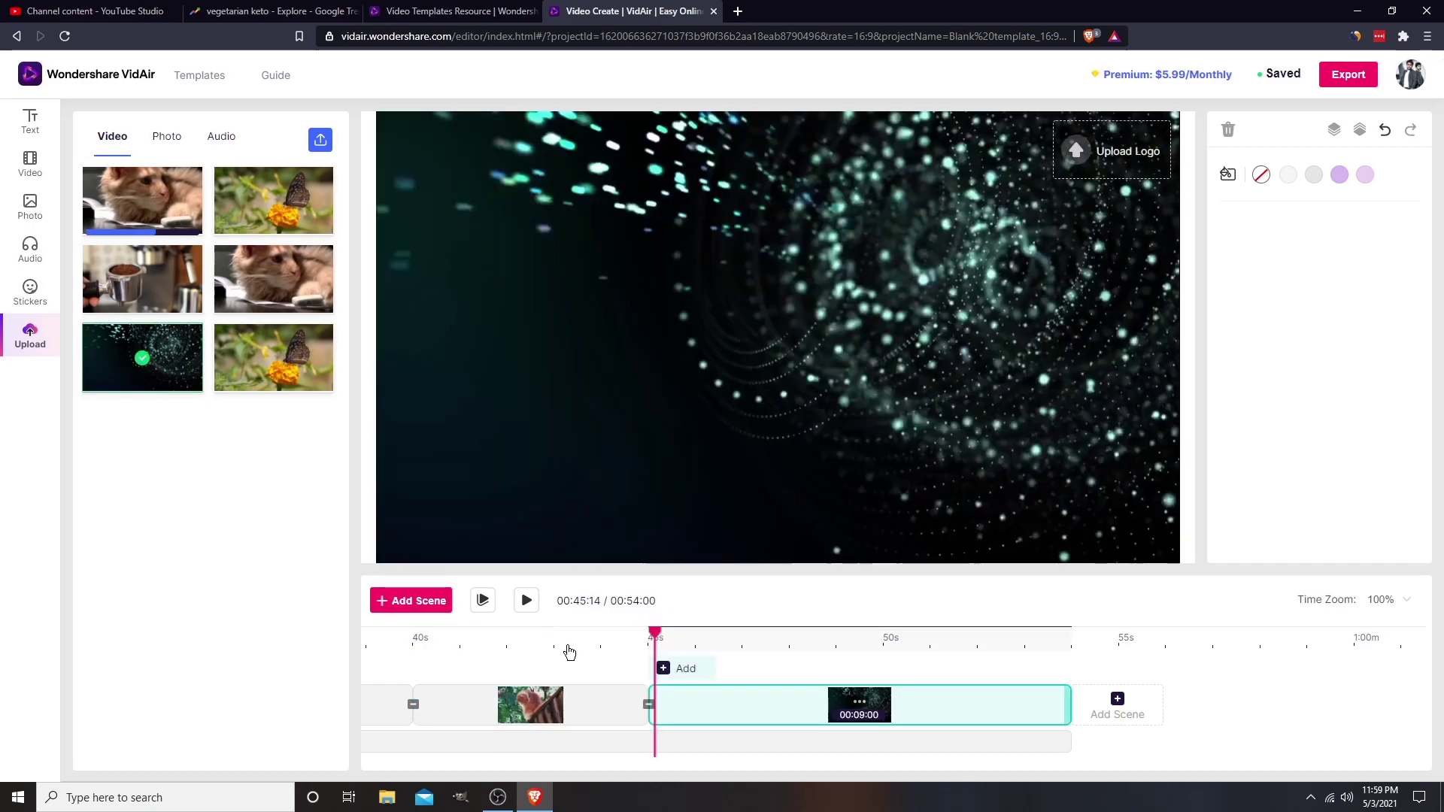
click(528, 600)
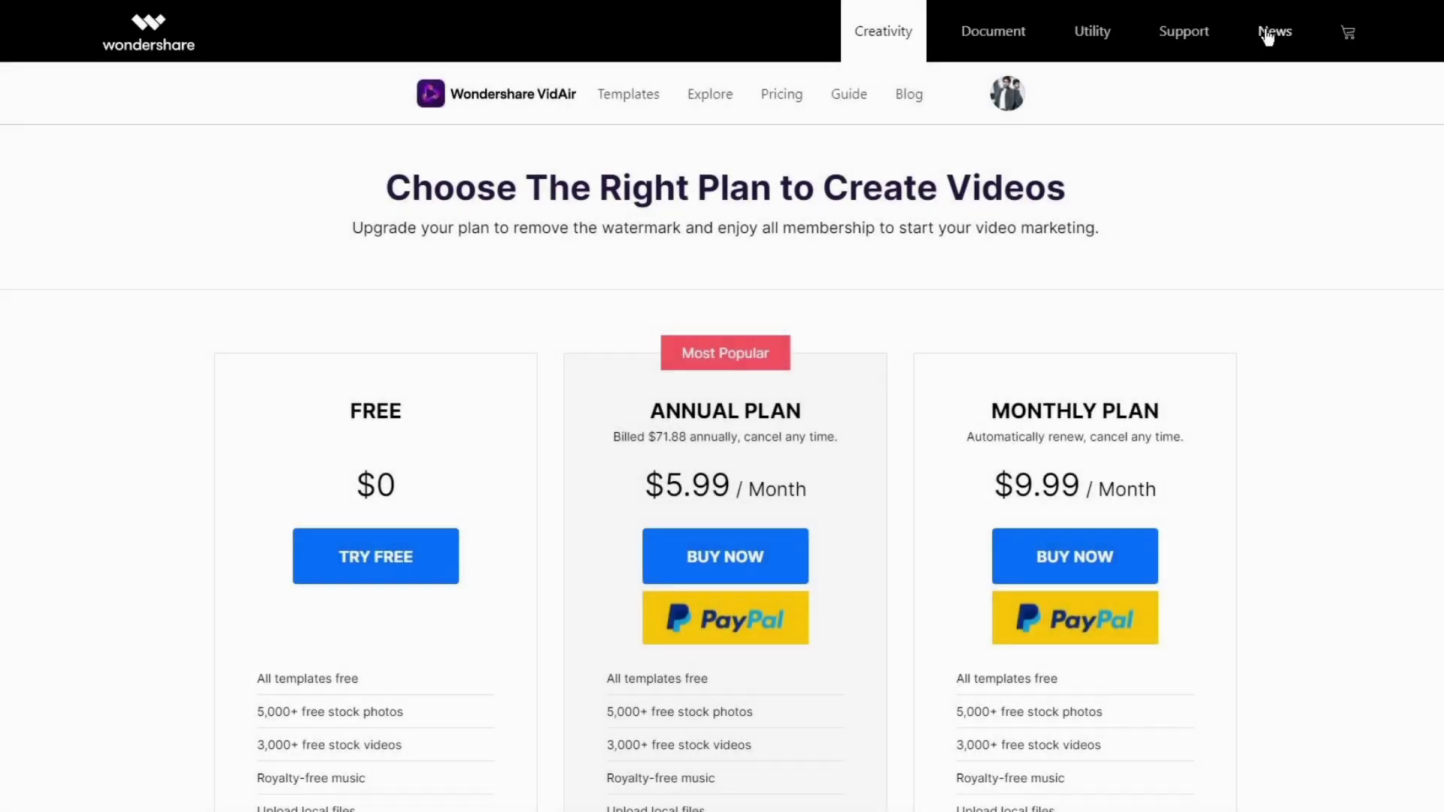
Step: Examine the prices and features of the Free, Annual and Monthly plans on the VidAir pricing page
scroll(1227, 201, down, 3)
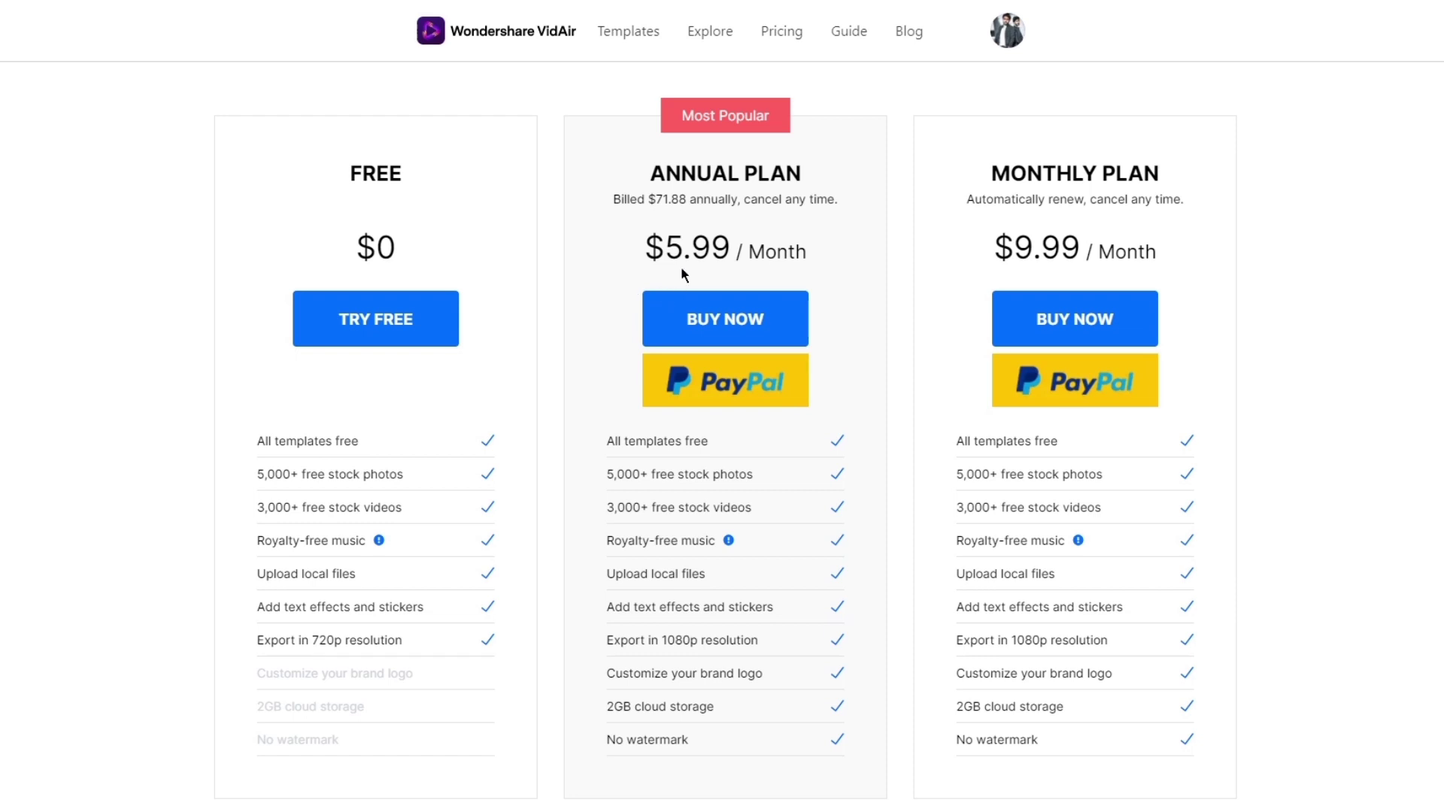
drag(666, 247, 740, 242)
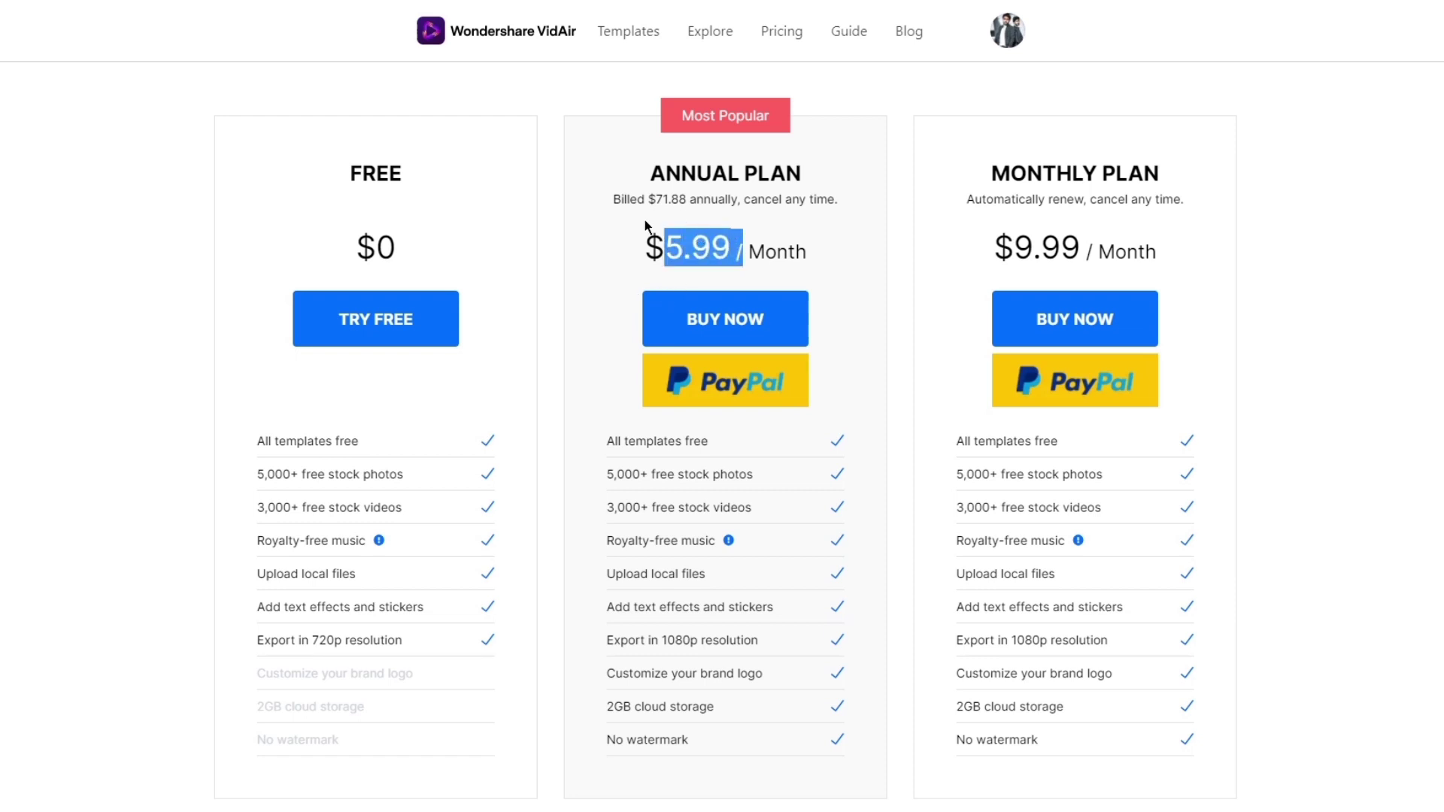
click(667, 193)
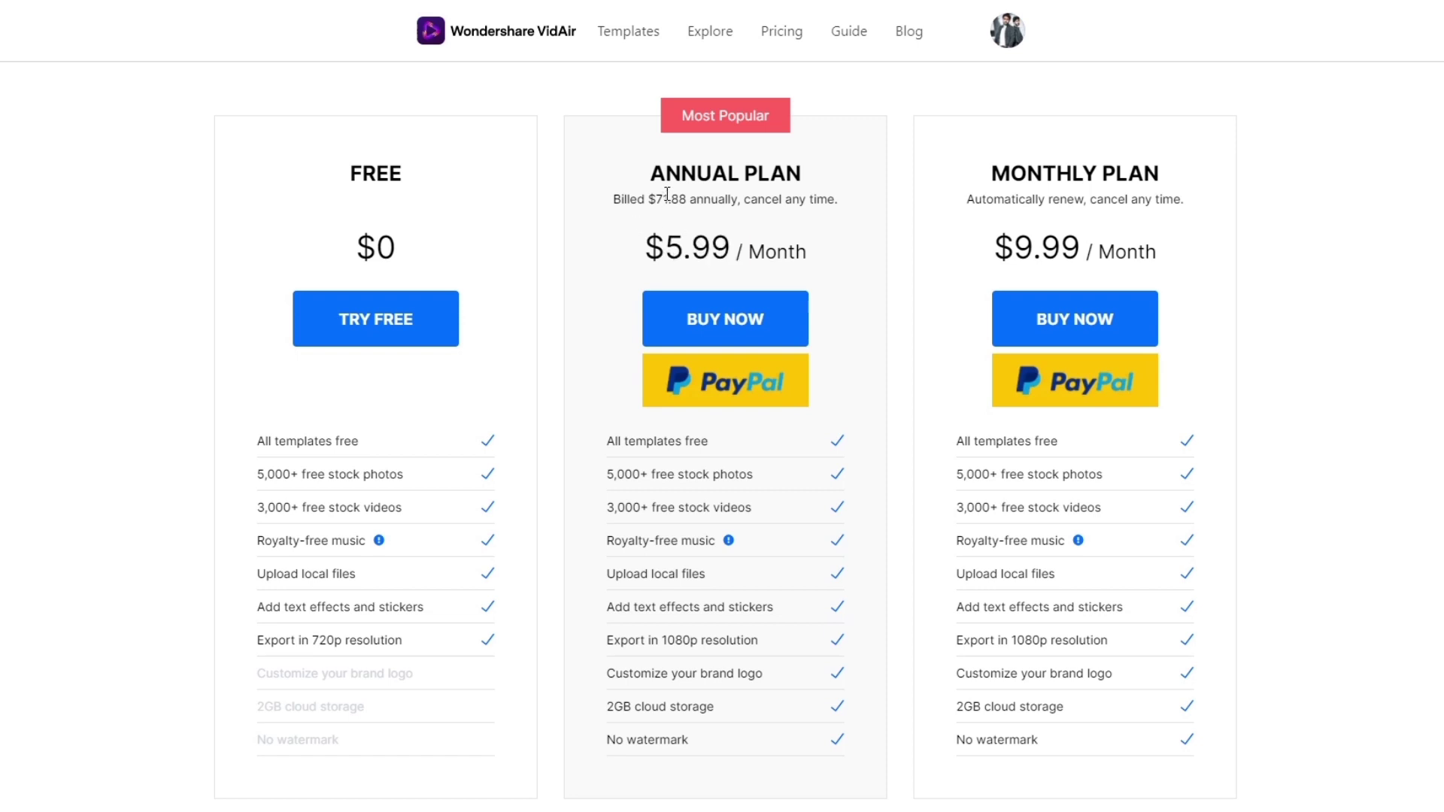
scroll(713, 322, down, 2)
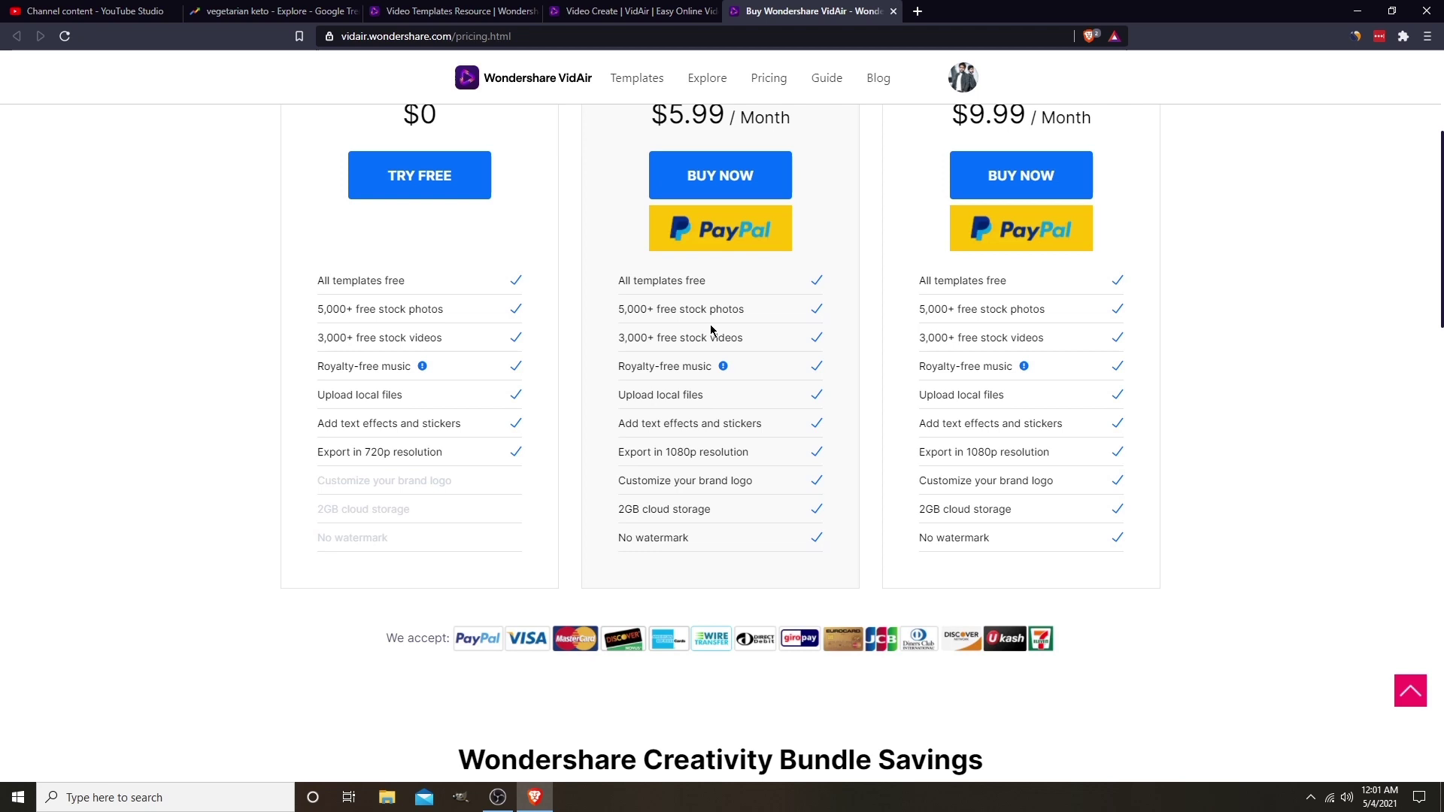
scroll(710, 331, up, 2)
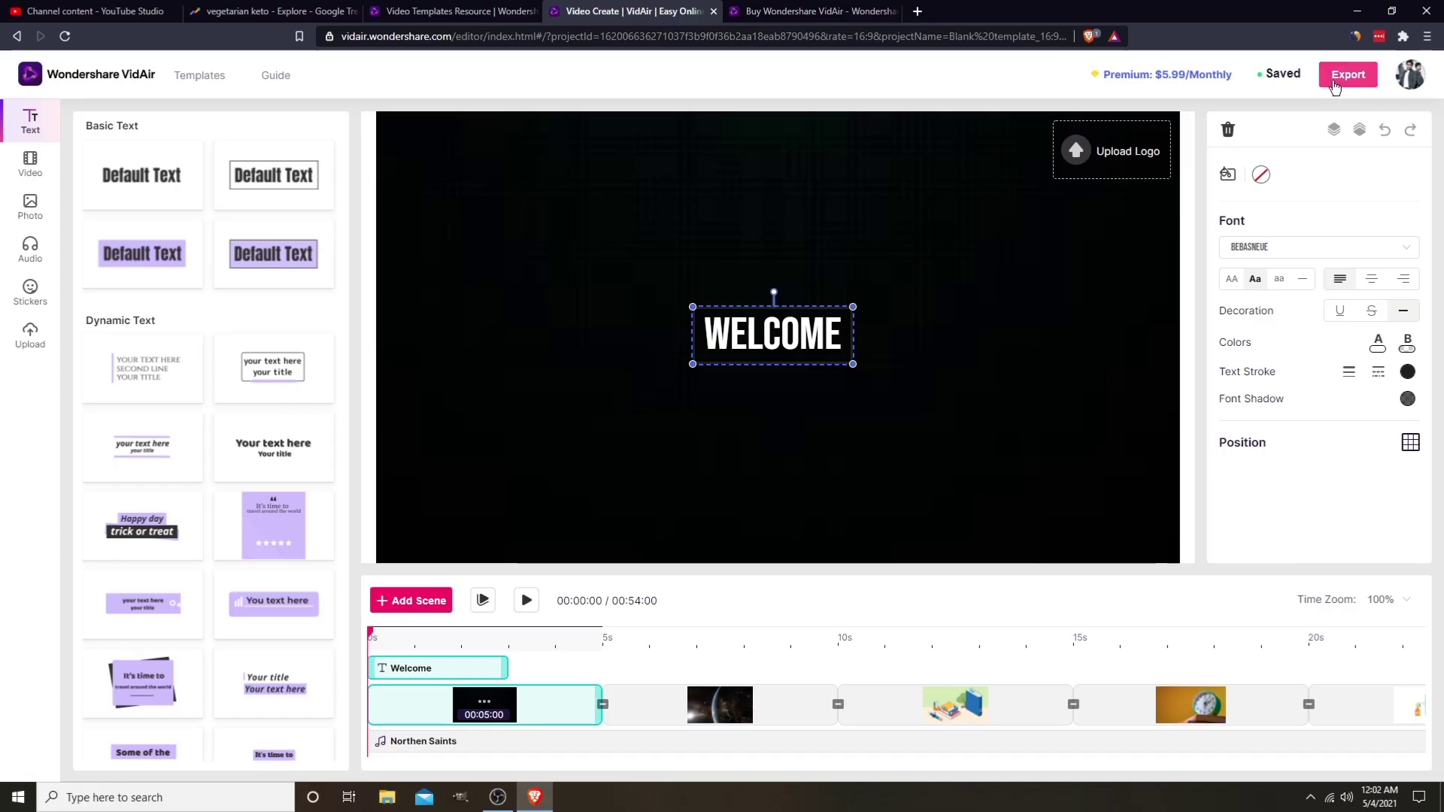
Step: Try the 1080p export option, then export the video in 720p with the watermark
click(1334, 80)
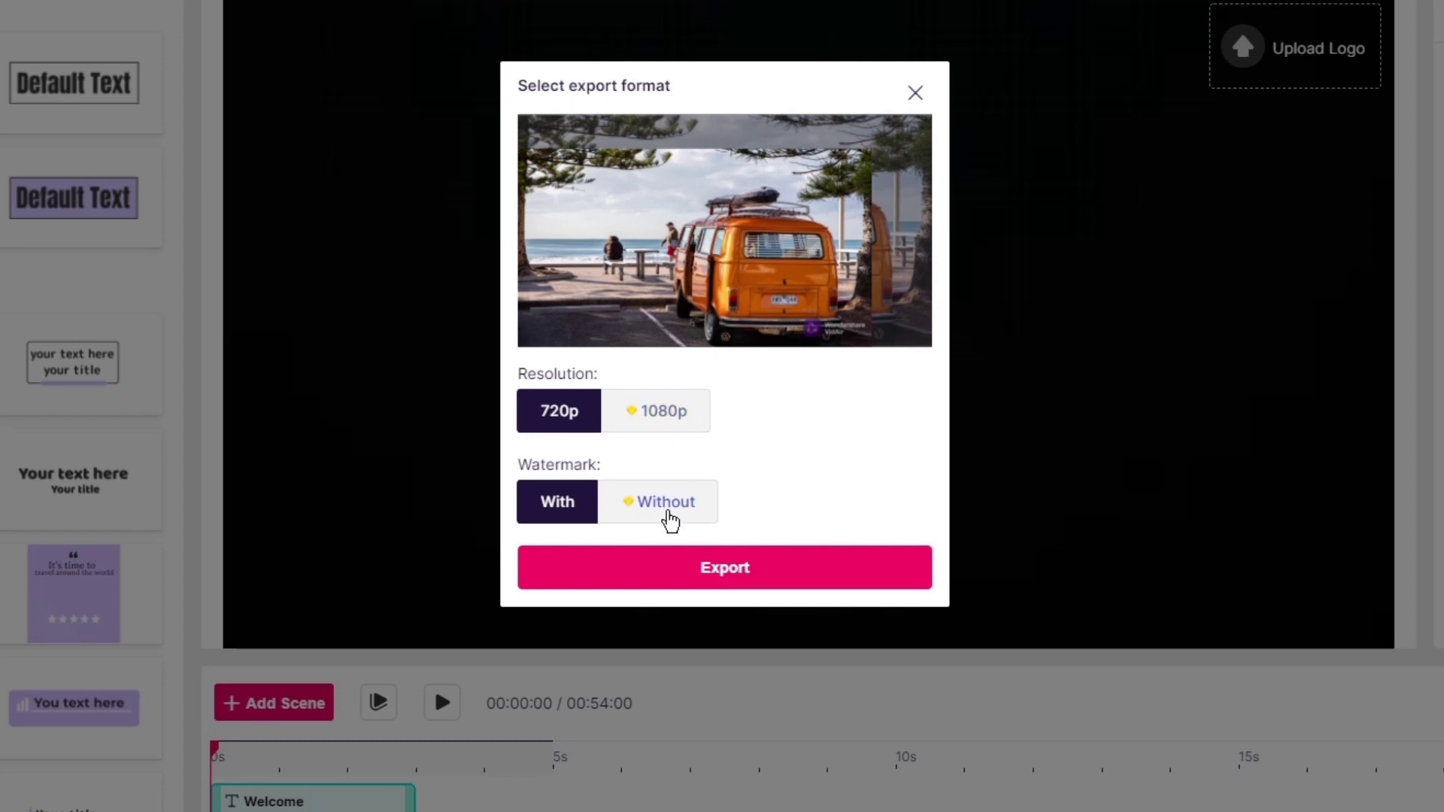
click(679, 420)
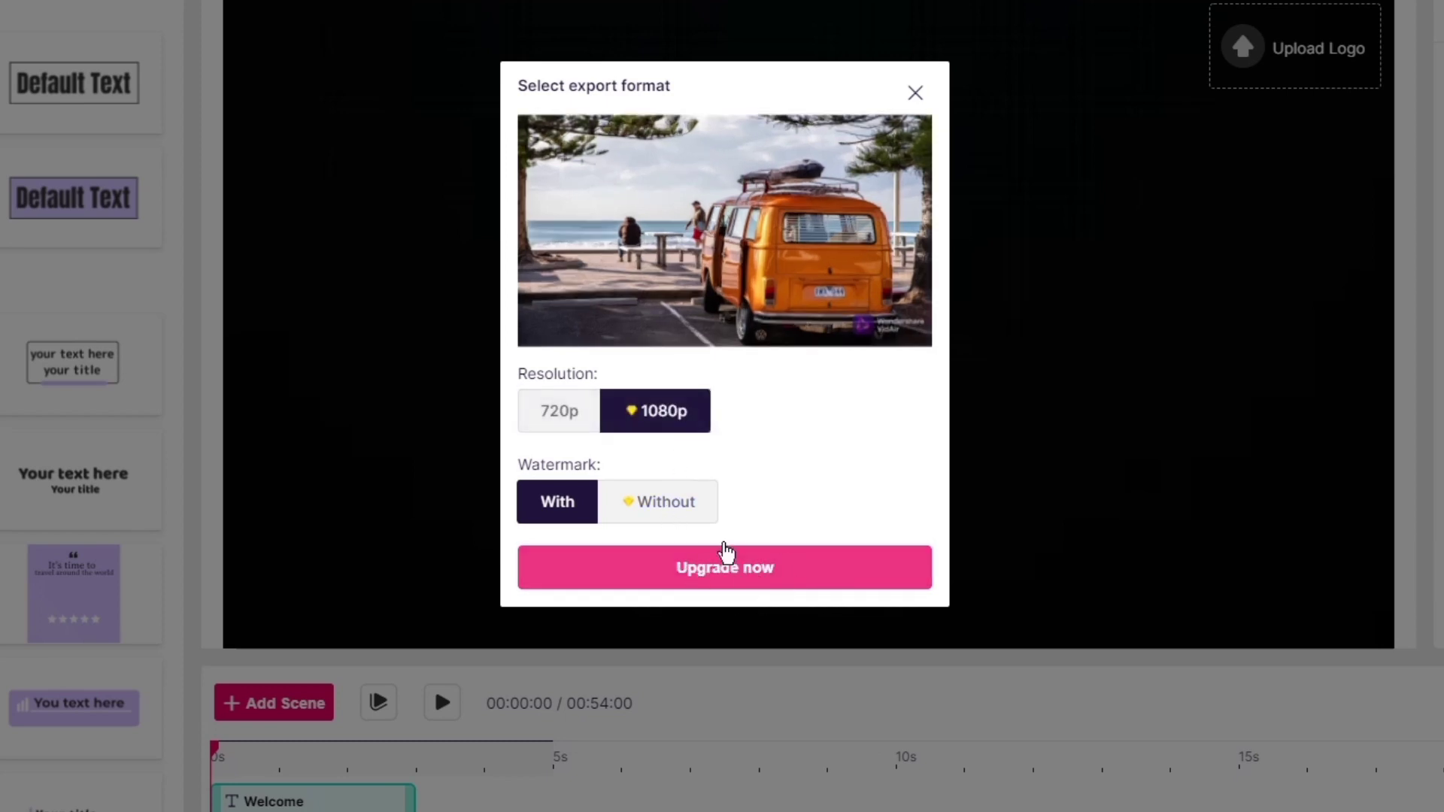
click(567, 429)
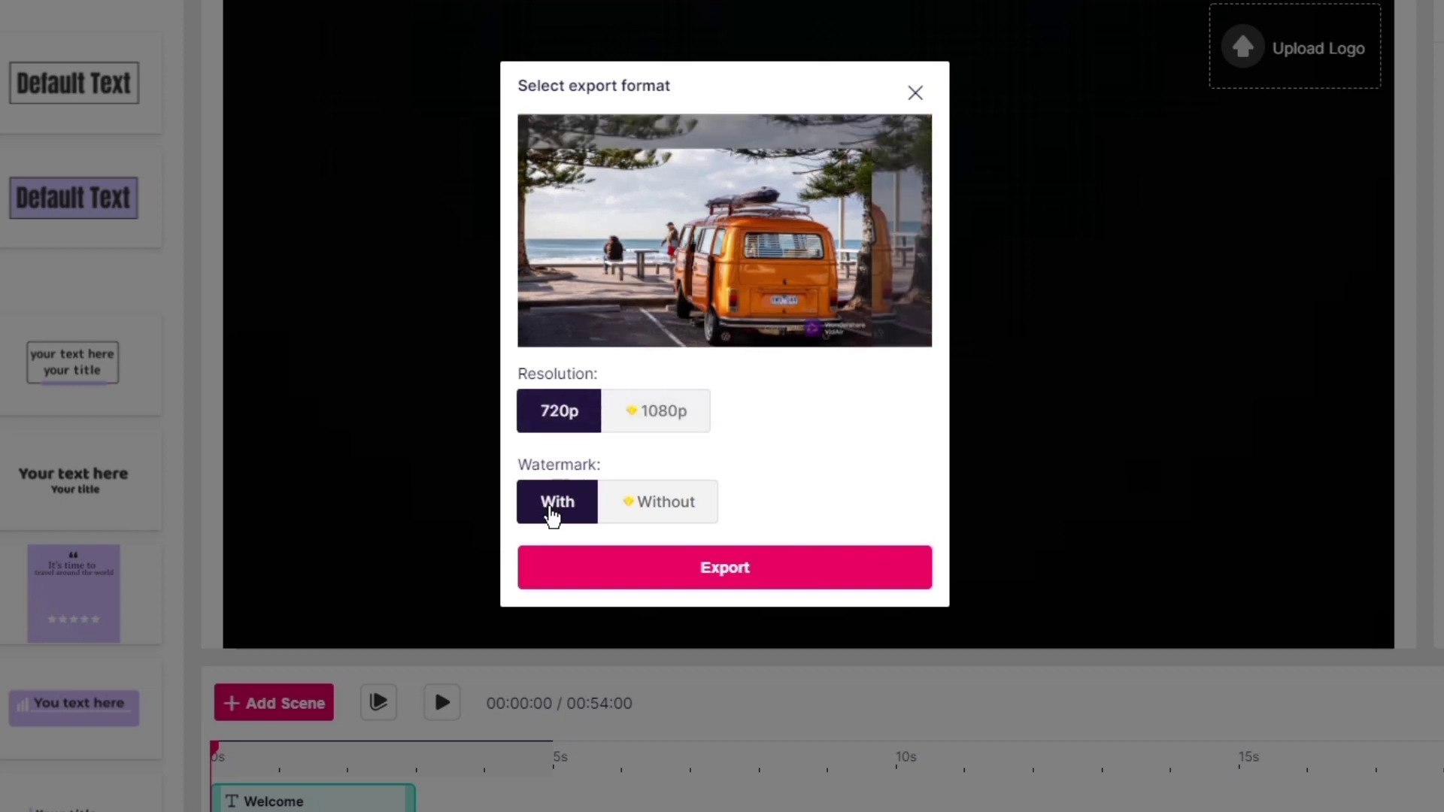
click(764, 579)
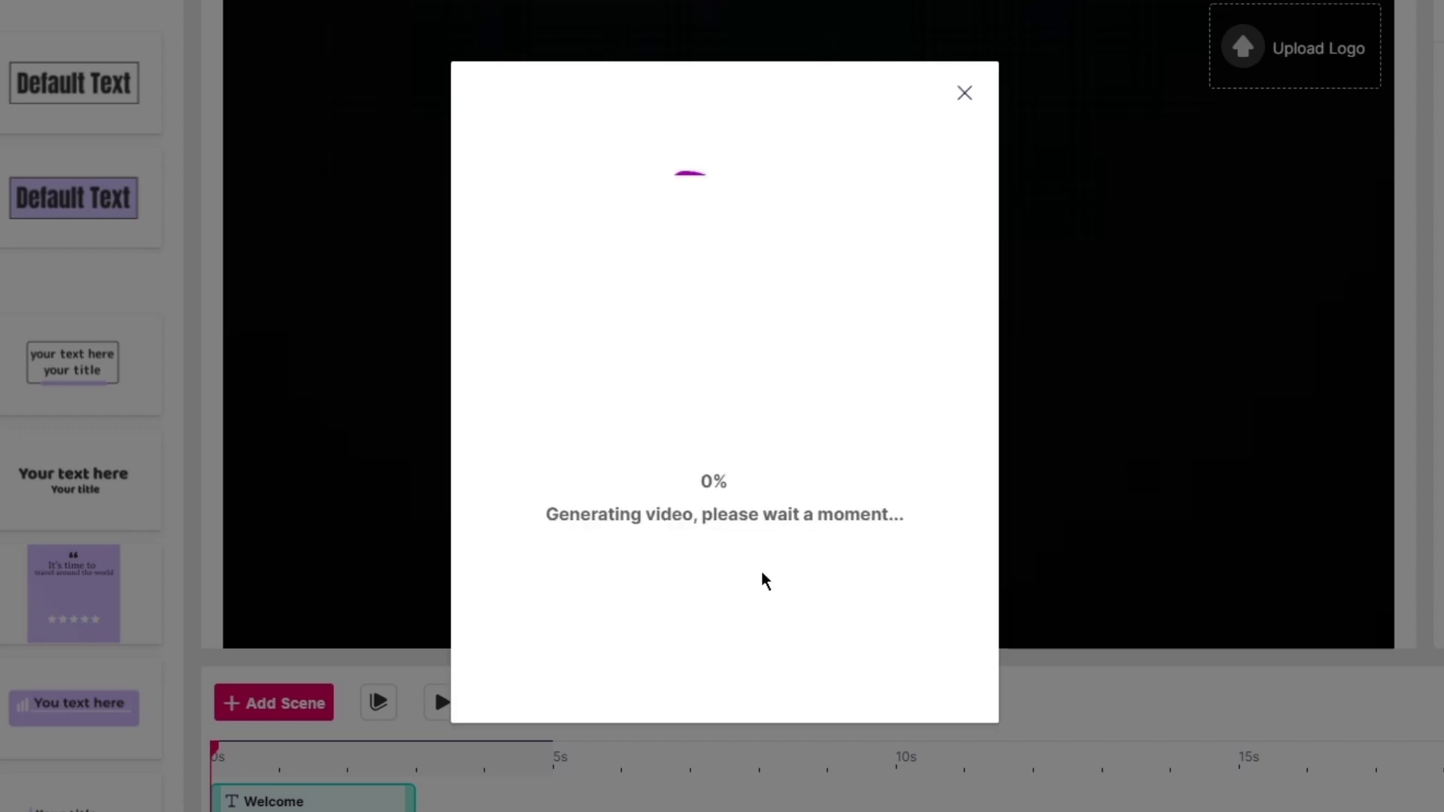